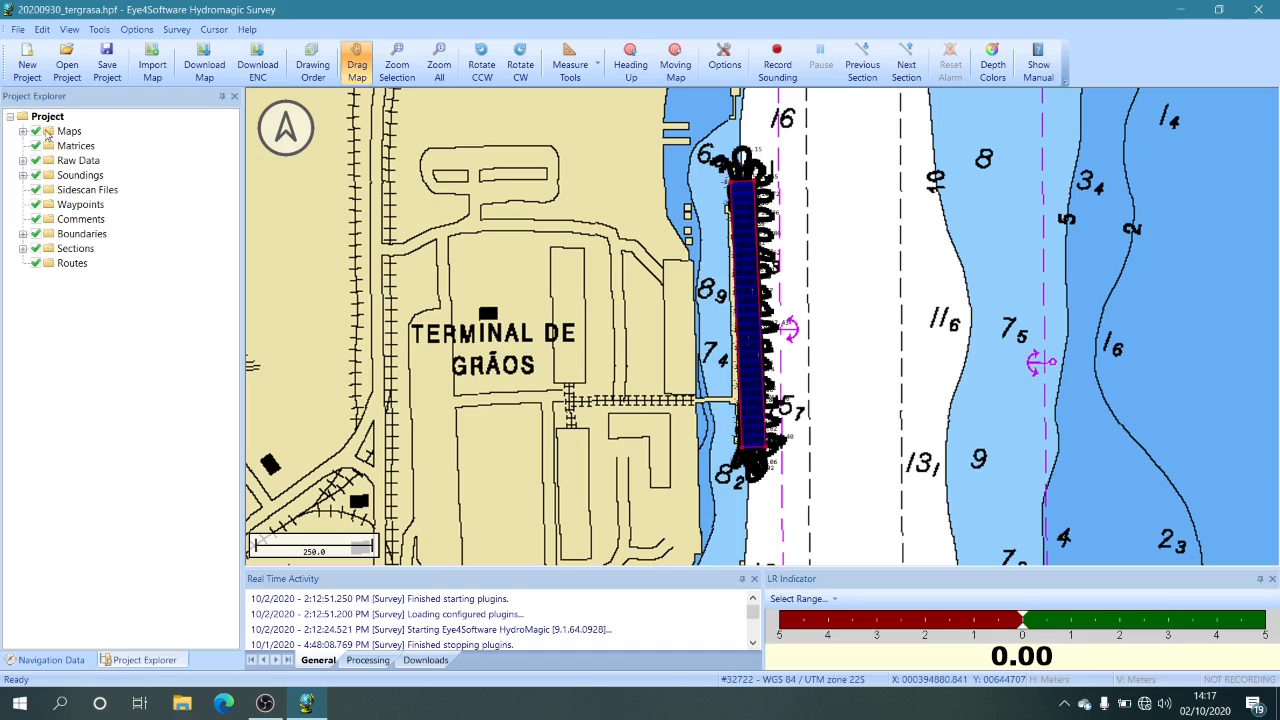
Hide the c210101_ProjectRaster1.tif map in the Maps folder and show it again to see its effect on the chart.
click(70, 132)
click(77, 147)
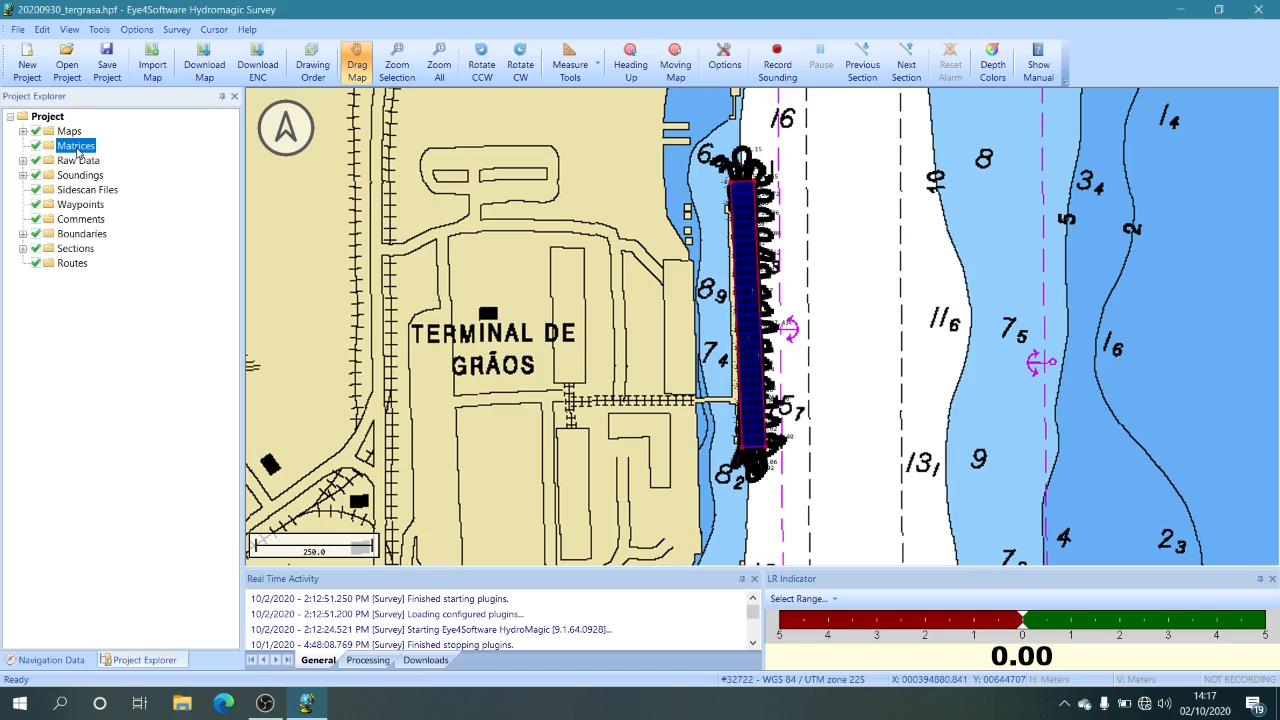
click(23, 131)
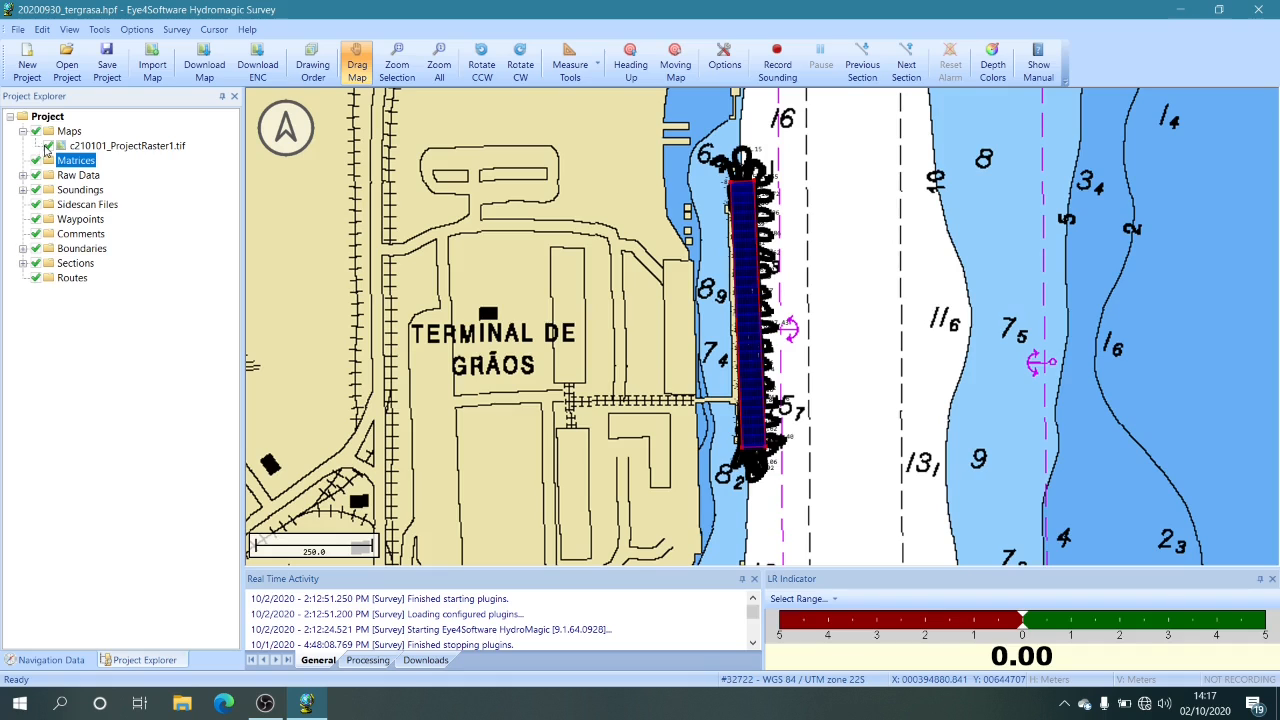
click(47, 146)
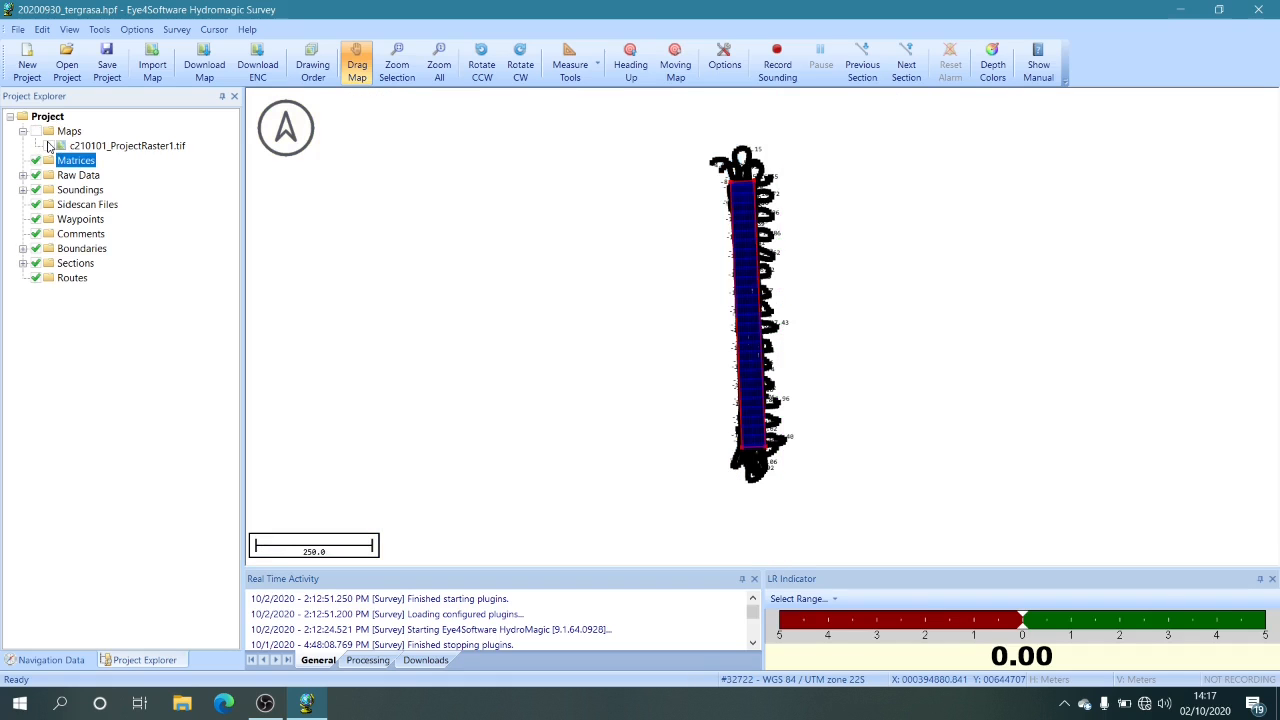
click(47, 146)
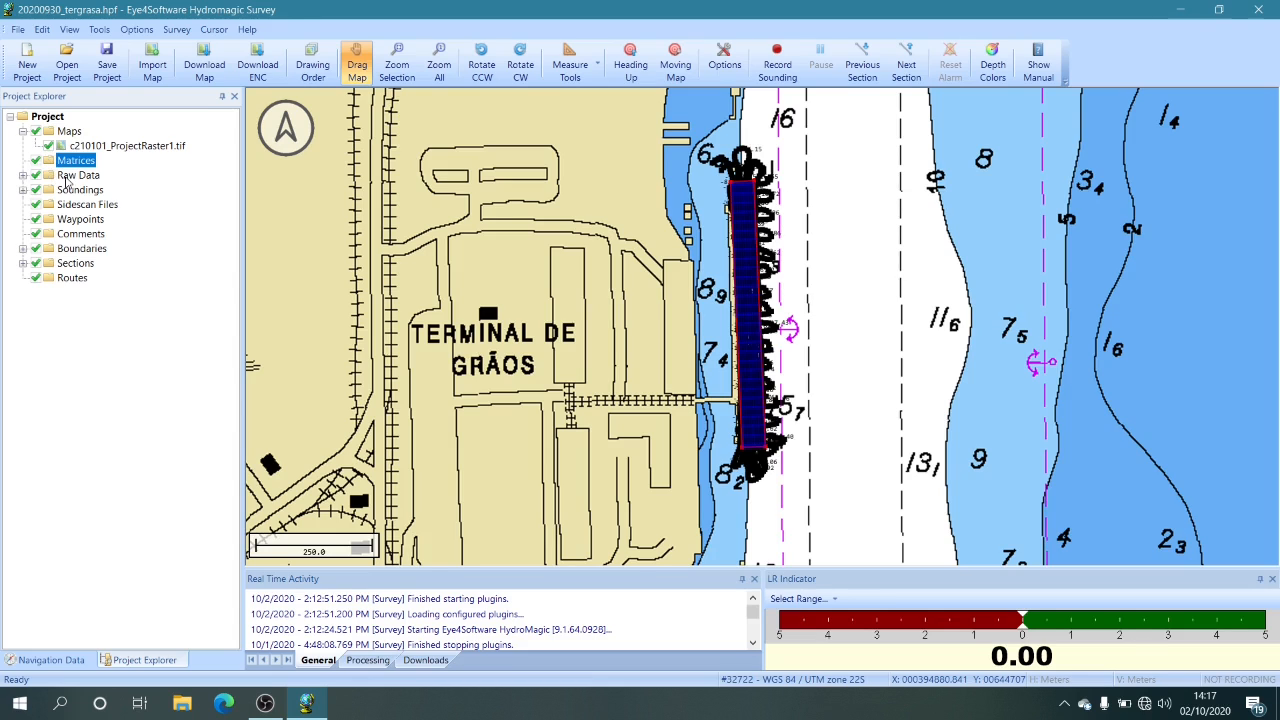
Go through the project folders from Raw Data to Routes and collapse the Maps folder.
click(67, 178)
click(64, 190)
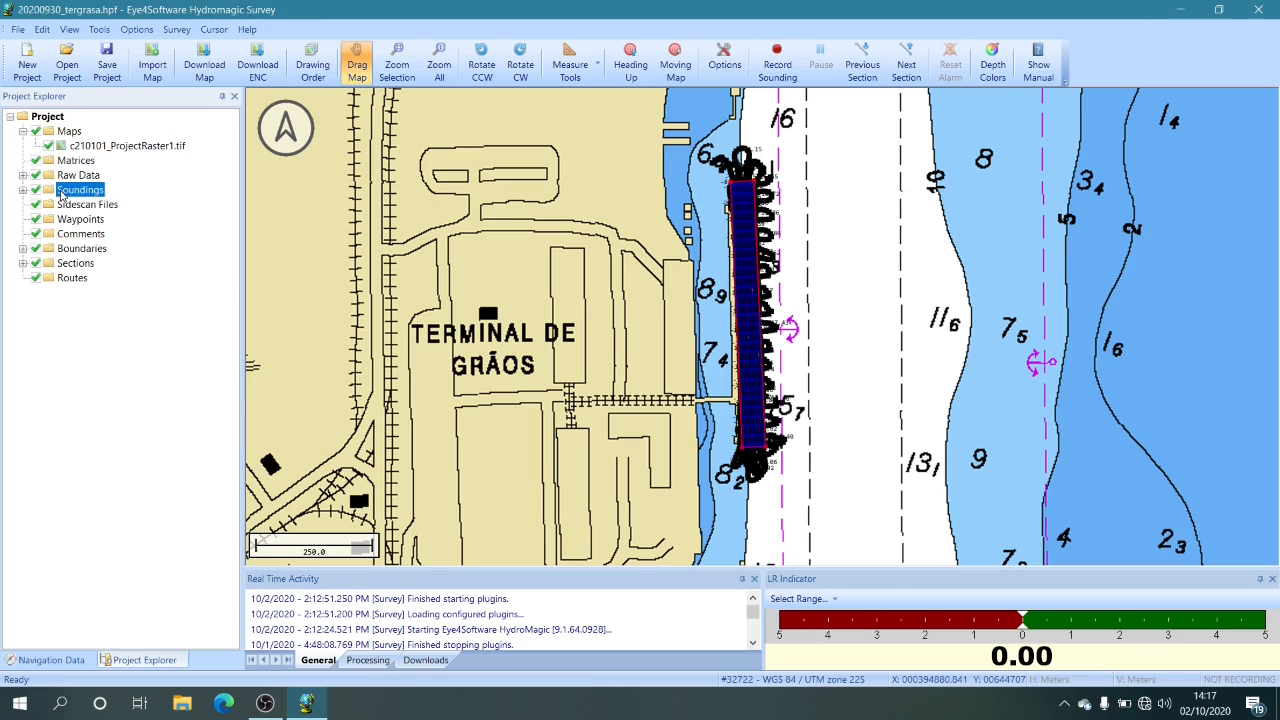
click(60, 209)
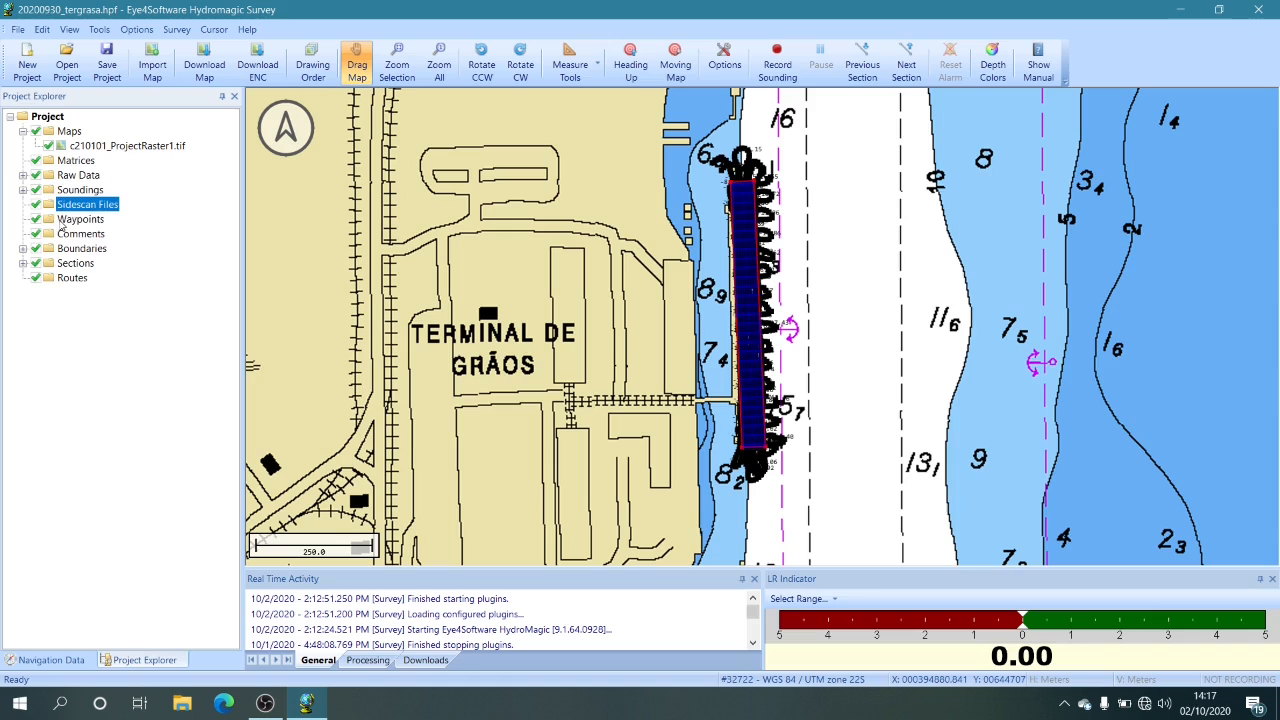
click(86, 222)
click(84, 236)
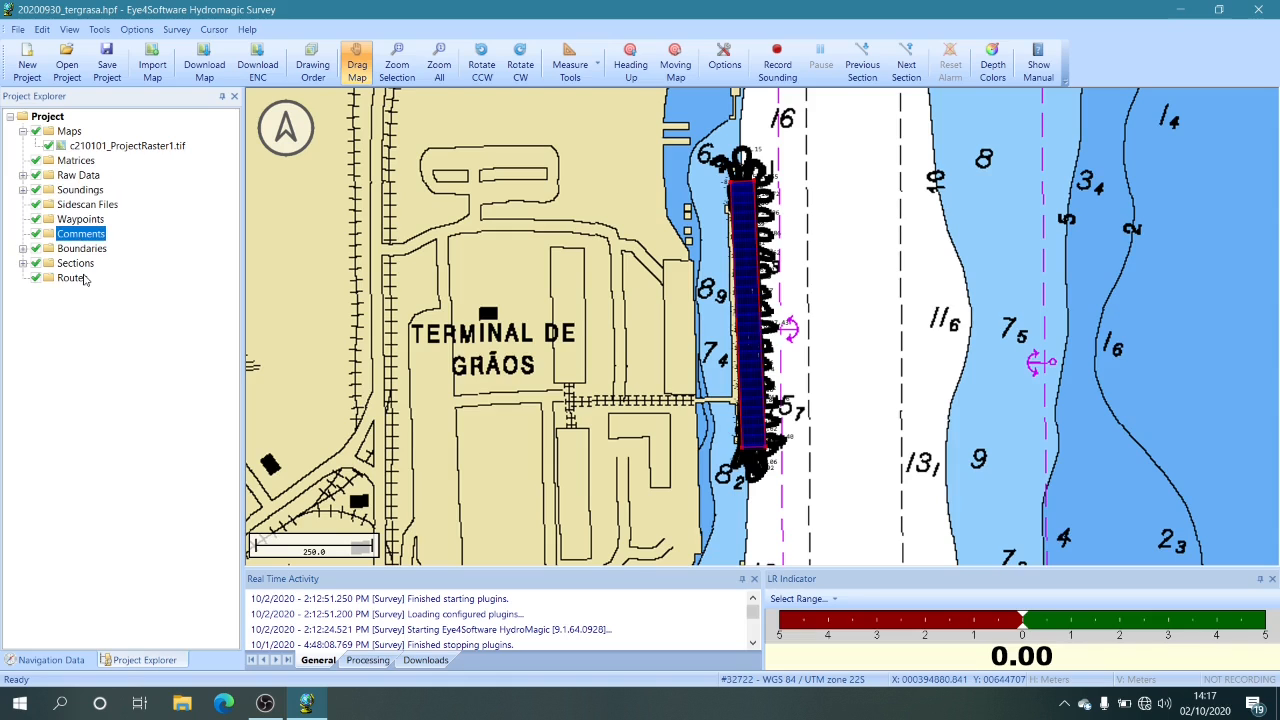
click(74, 251)
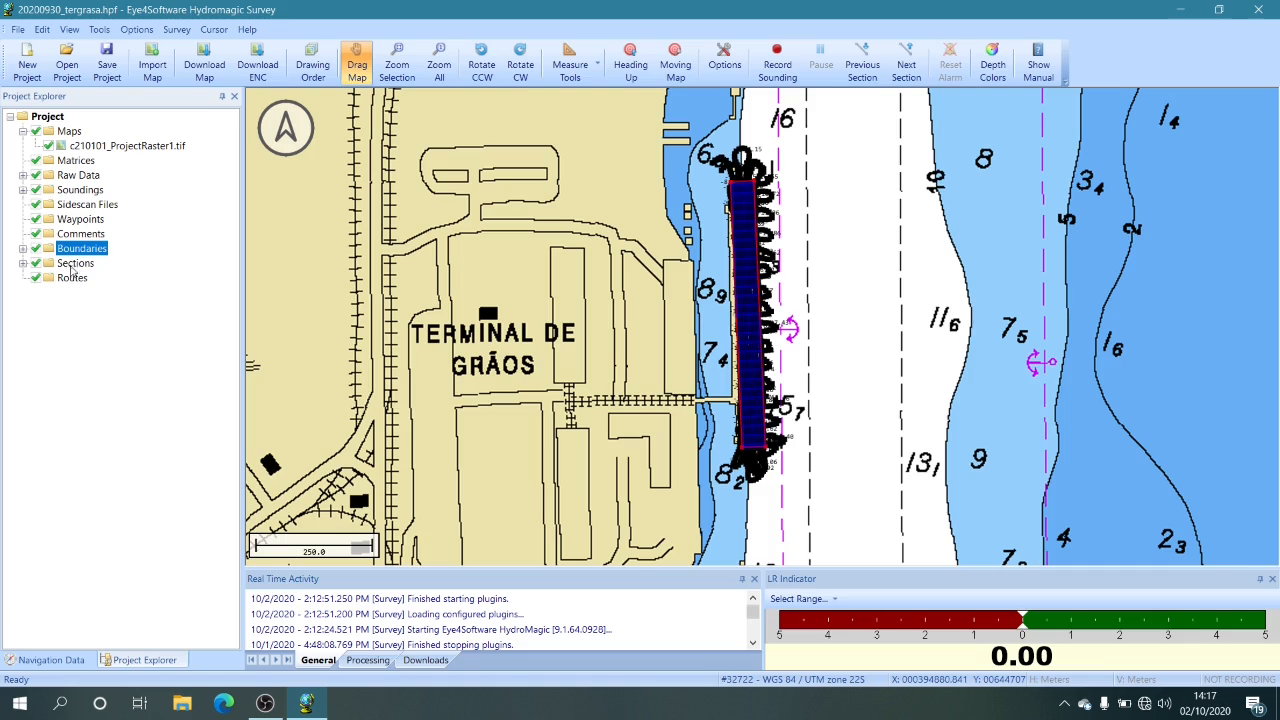
click(74, 266)
click(82, 250)
click(70, 280)
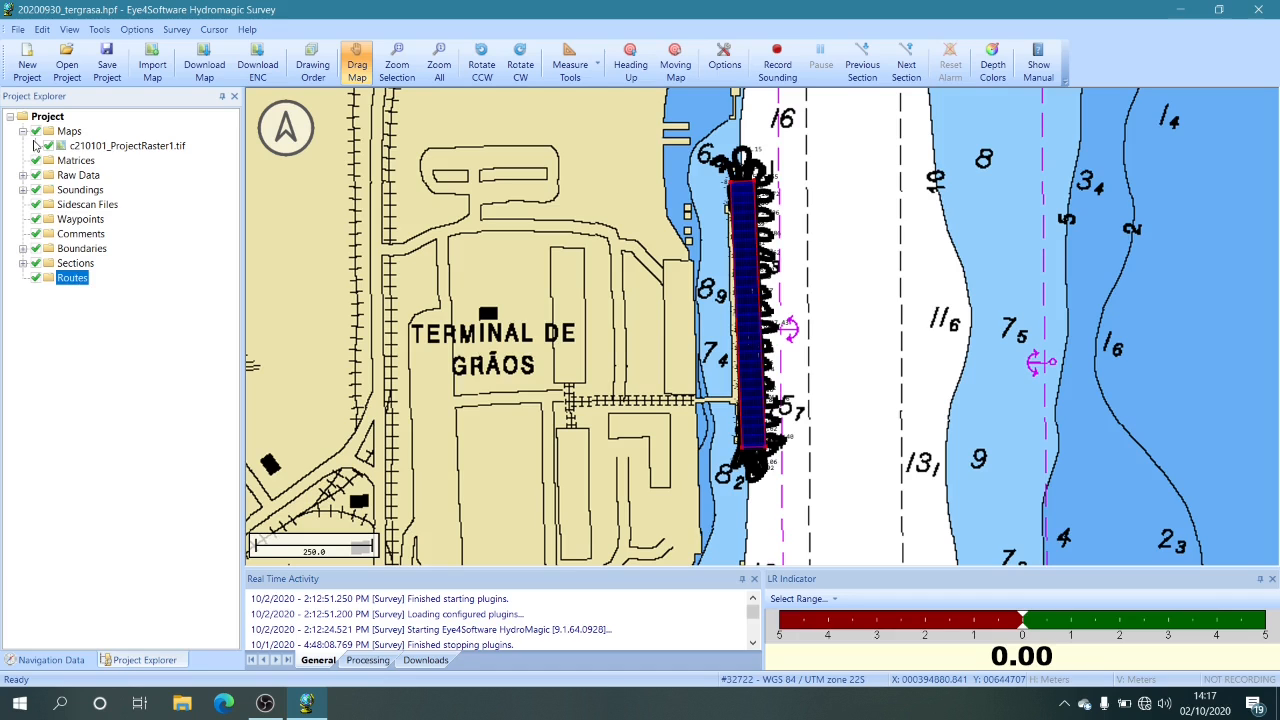
click(23, 132)
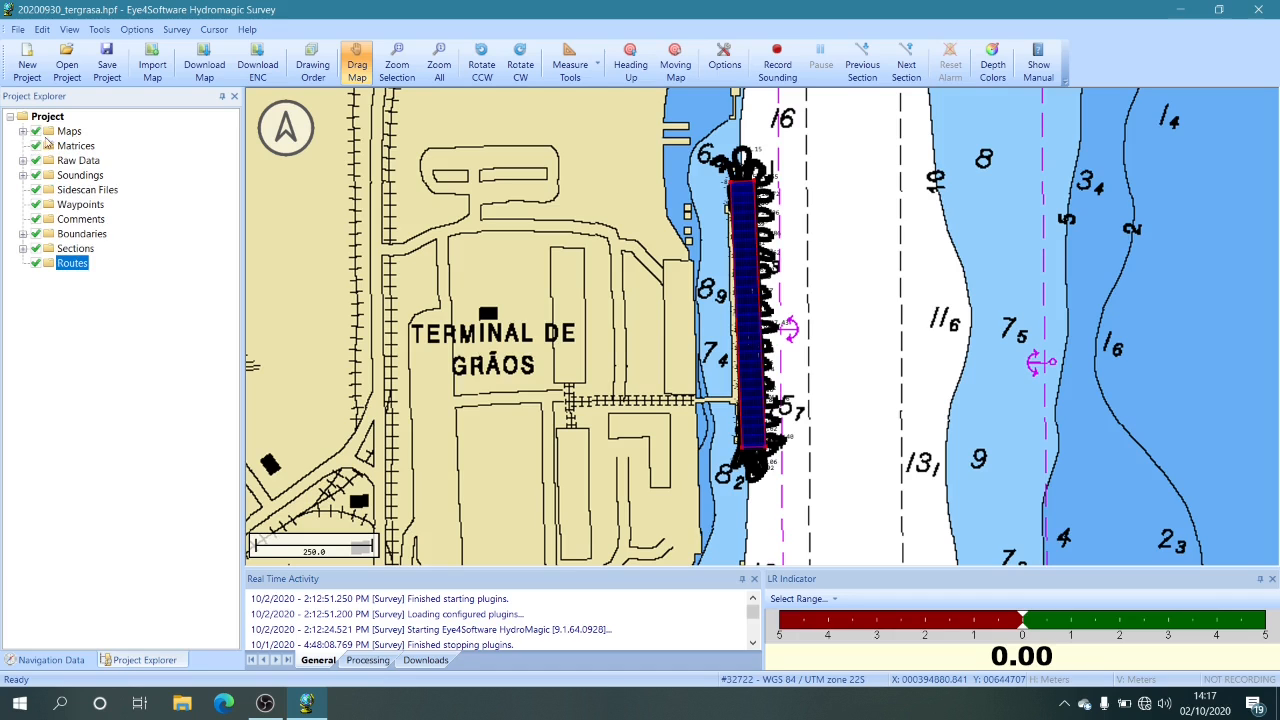
View the map import file selection for the Maps folder and close it without importing anything.
right_click(63, 132)
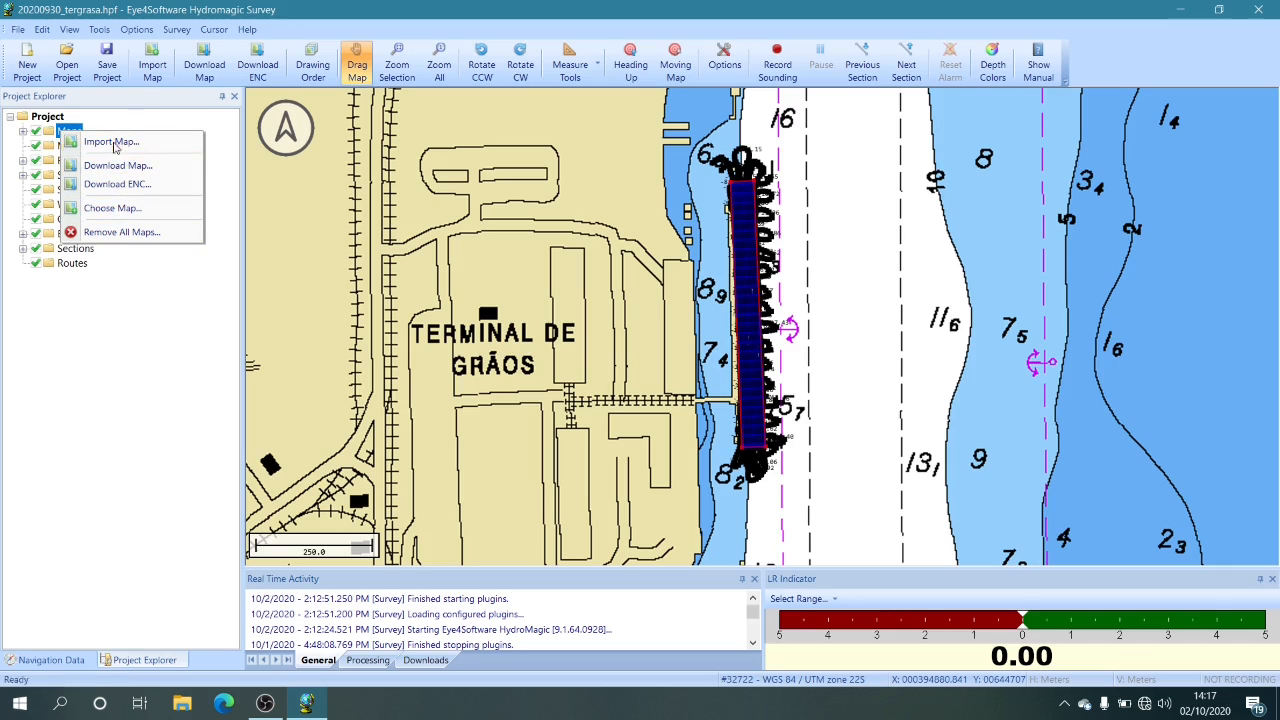
click(110, 142)
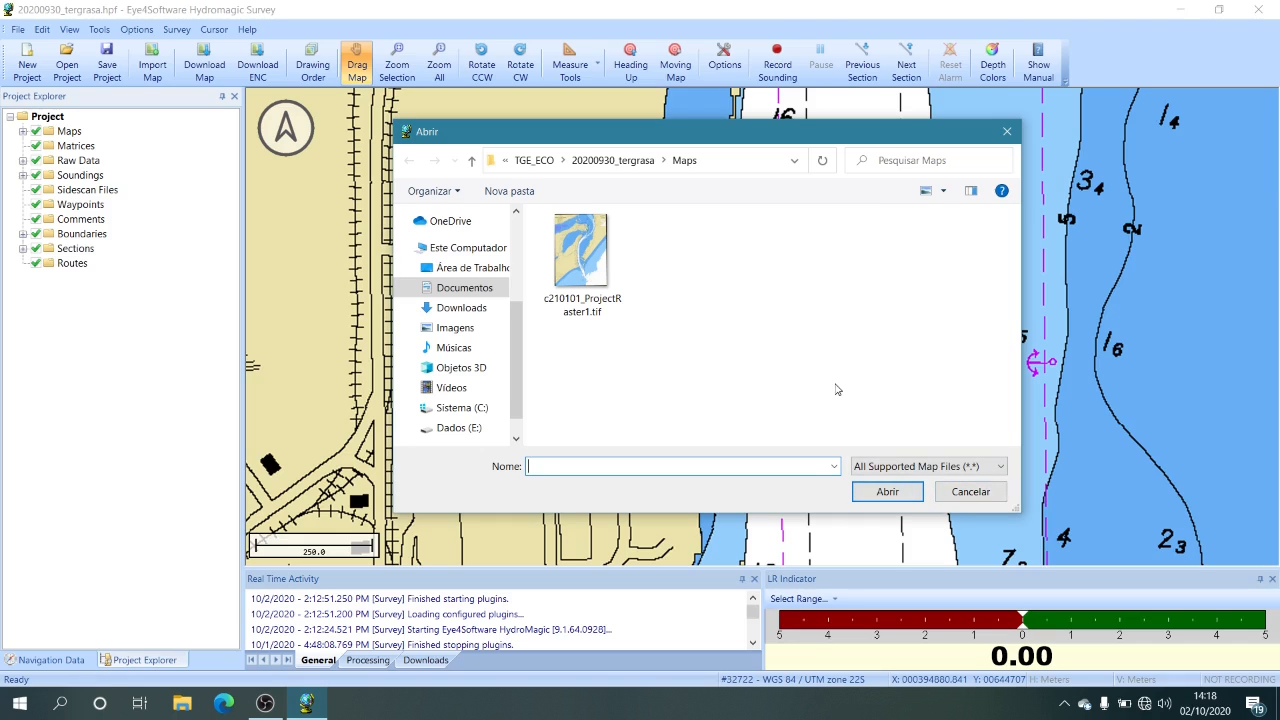
click(970, 491)
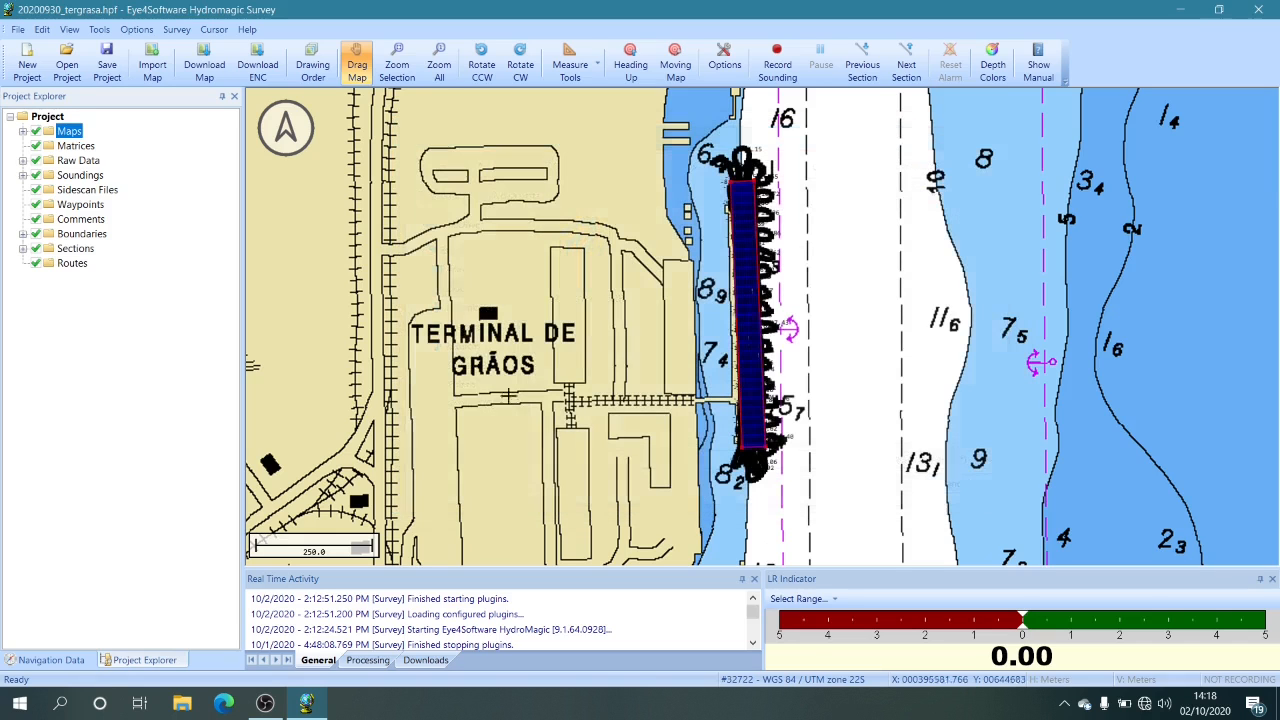
Review the commands available for the Raw Data folder and expand it to list its files.
right_click(68, 161)
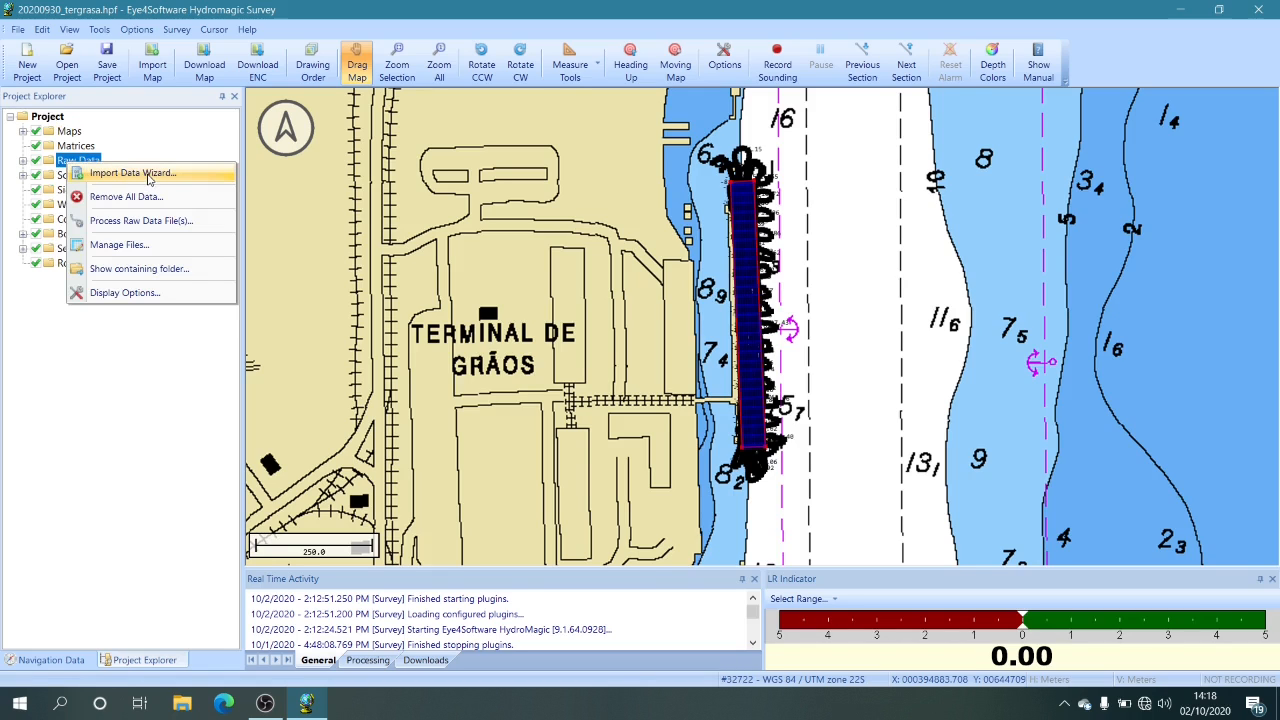
click(148, 160)
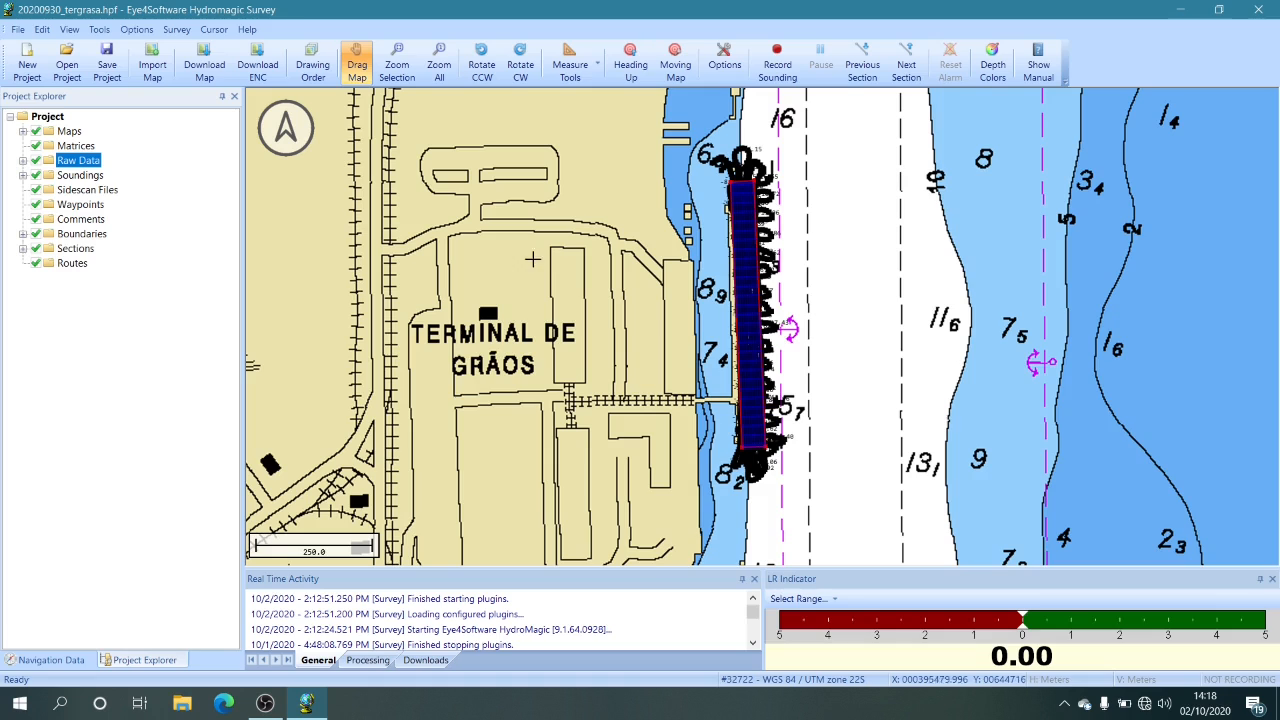
click(24, 161)
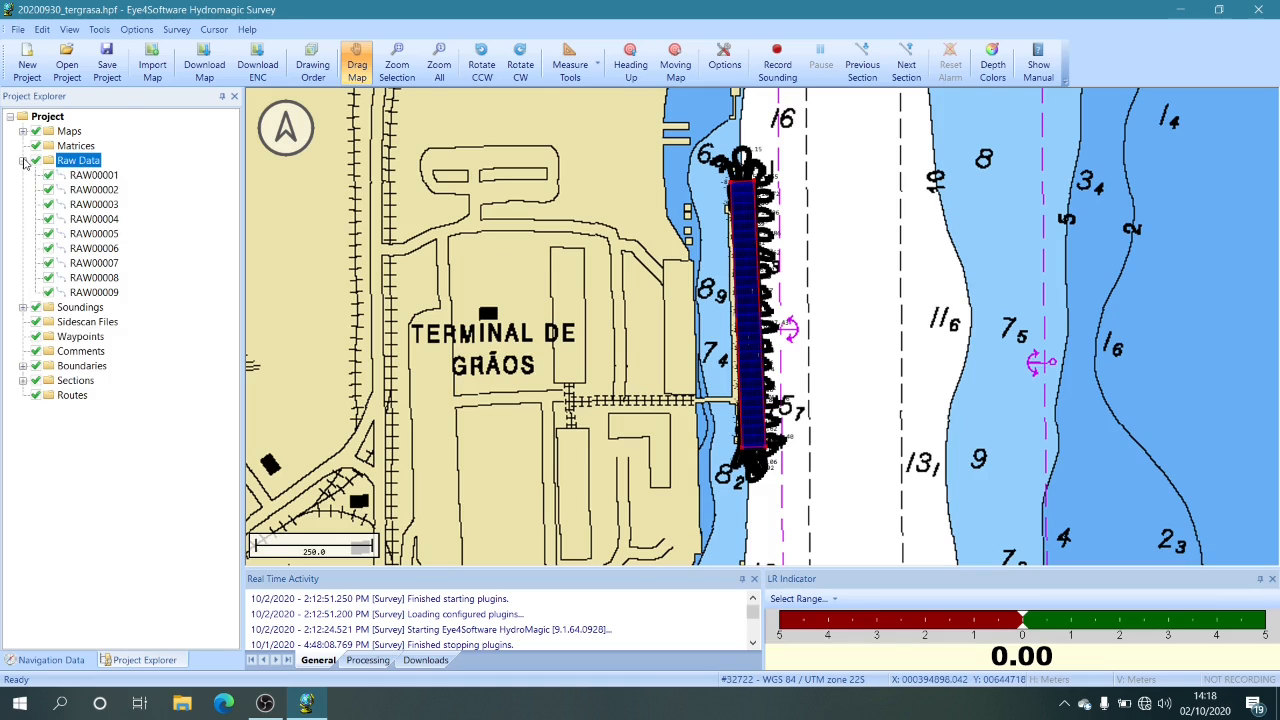
click(24, 161)
click(24, 161)
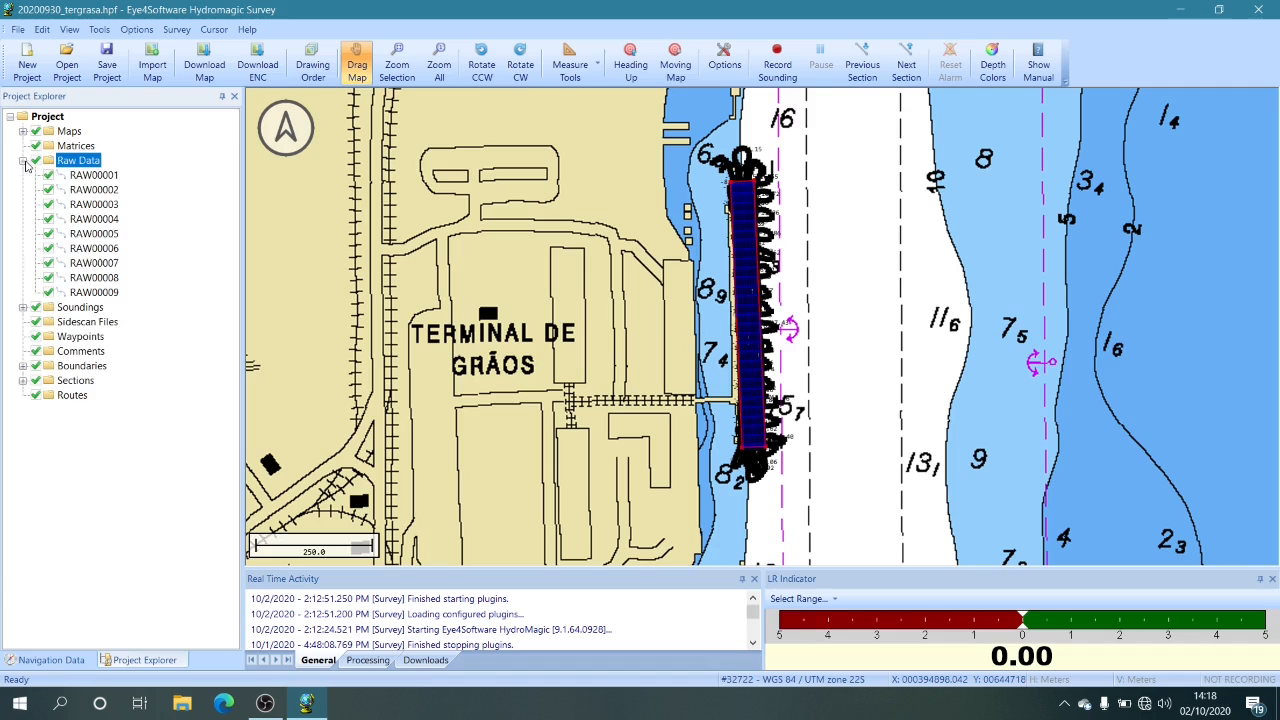
Go through raw data files RAW00001 to RAW00009, collapse their folder and review the Raw Data commands again.
click(76, 176)
click(83, 192)
click(84, 207)
click(88, 219)
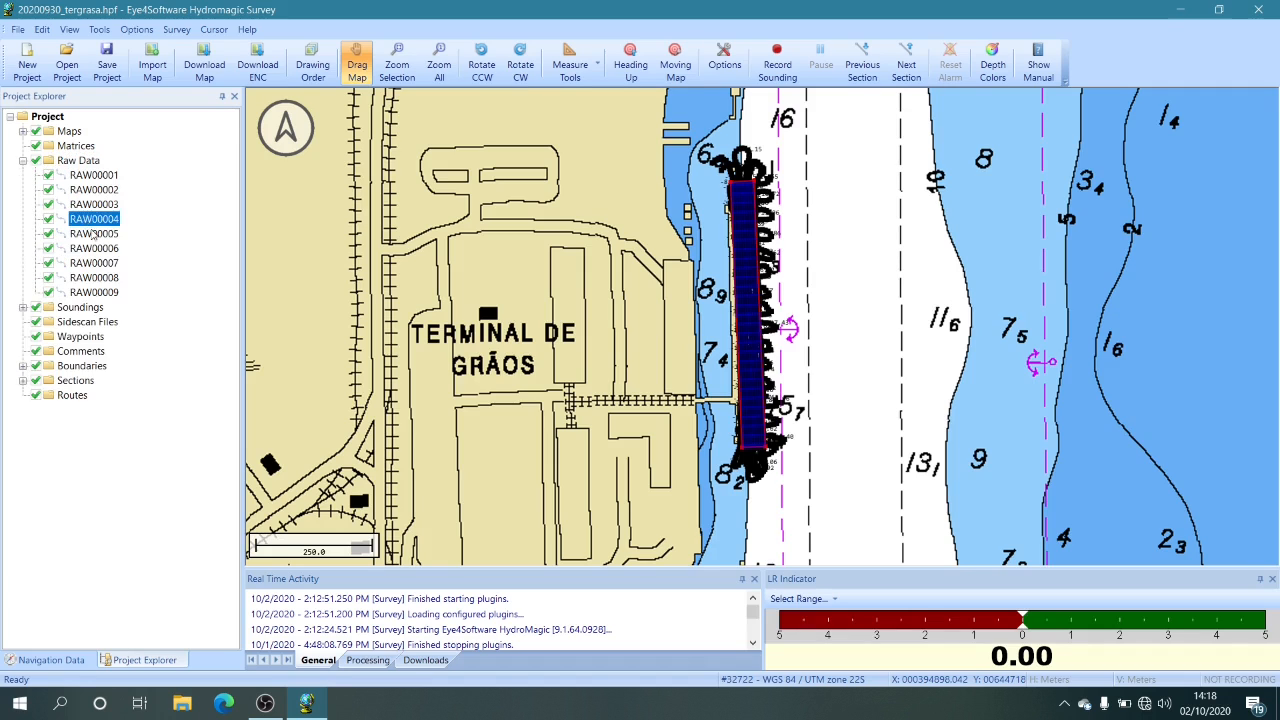
click(91, 234)
click(92, 249)
click(92, 263)
click(92, 279)
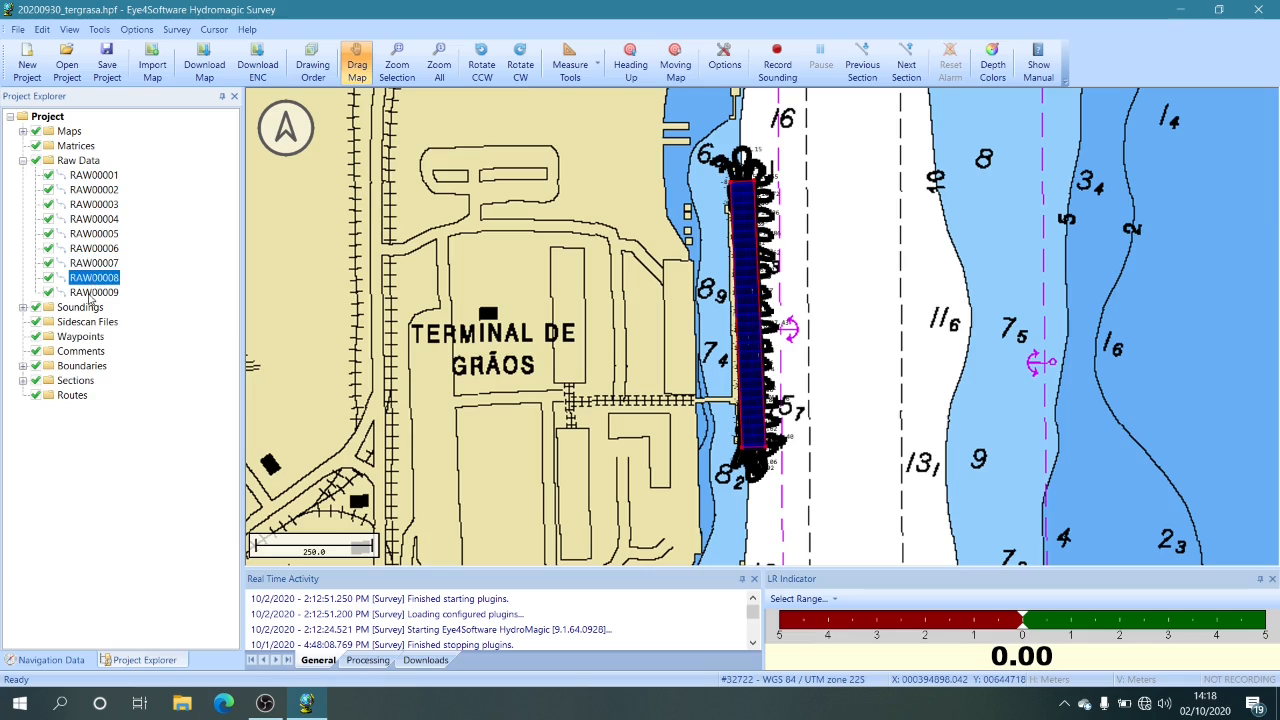
click(94, 293)
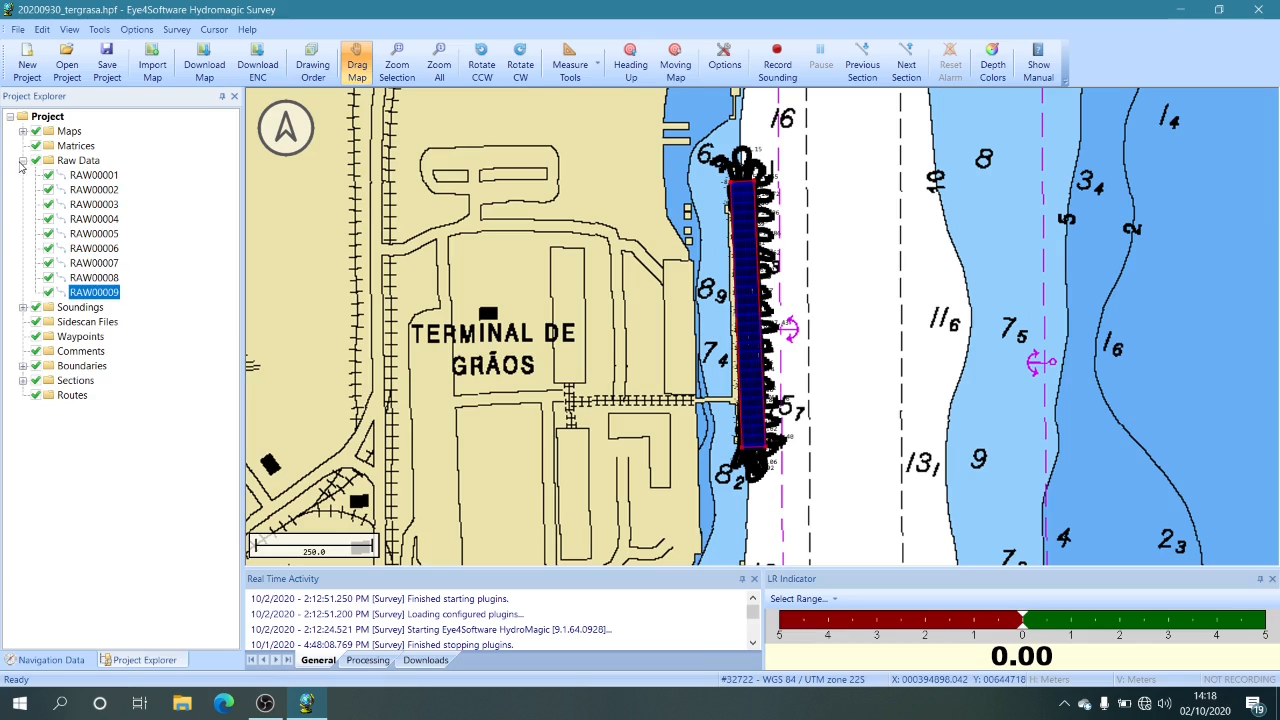
click(22, 161)
right_click(68, 163)
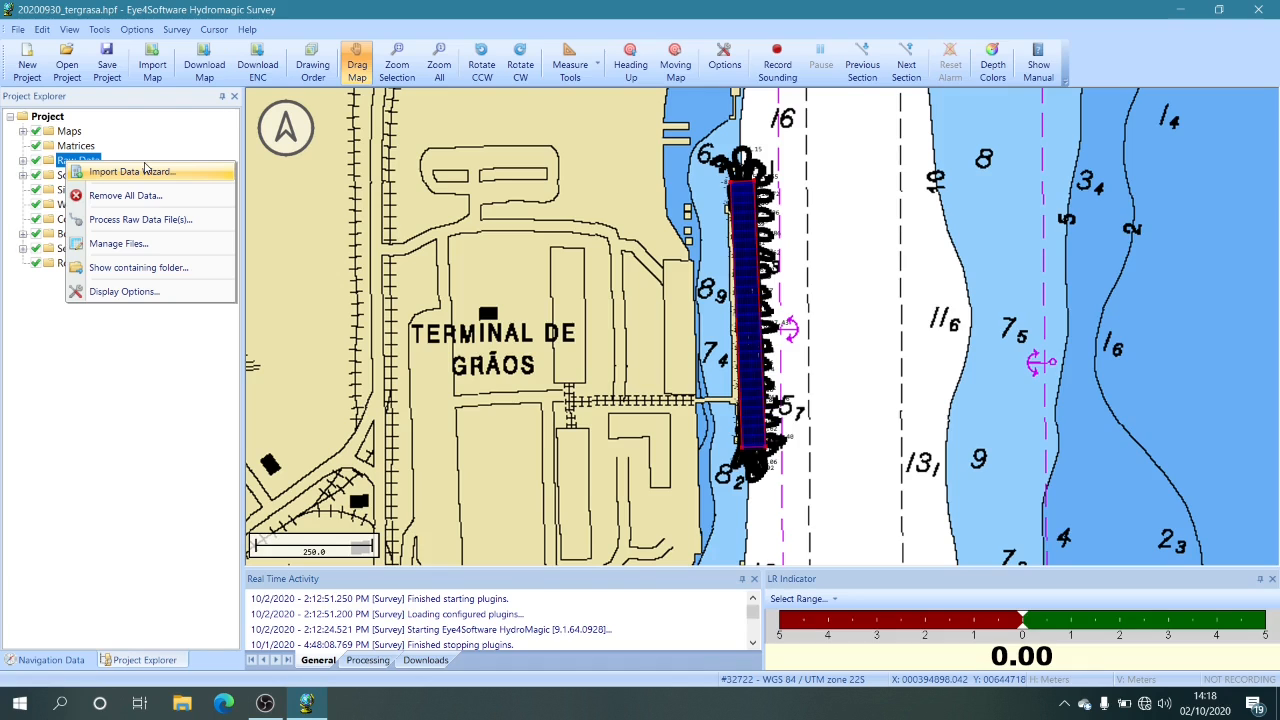
click(170, 230)
Expand the Soundings folder, hide all soundings on the map and show them again, and collapse the folder.
click(47, 181)
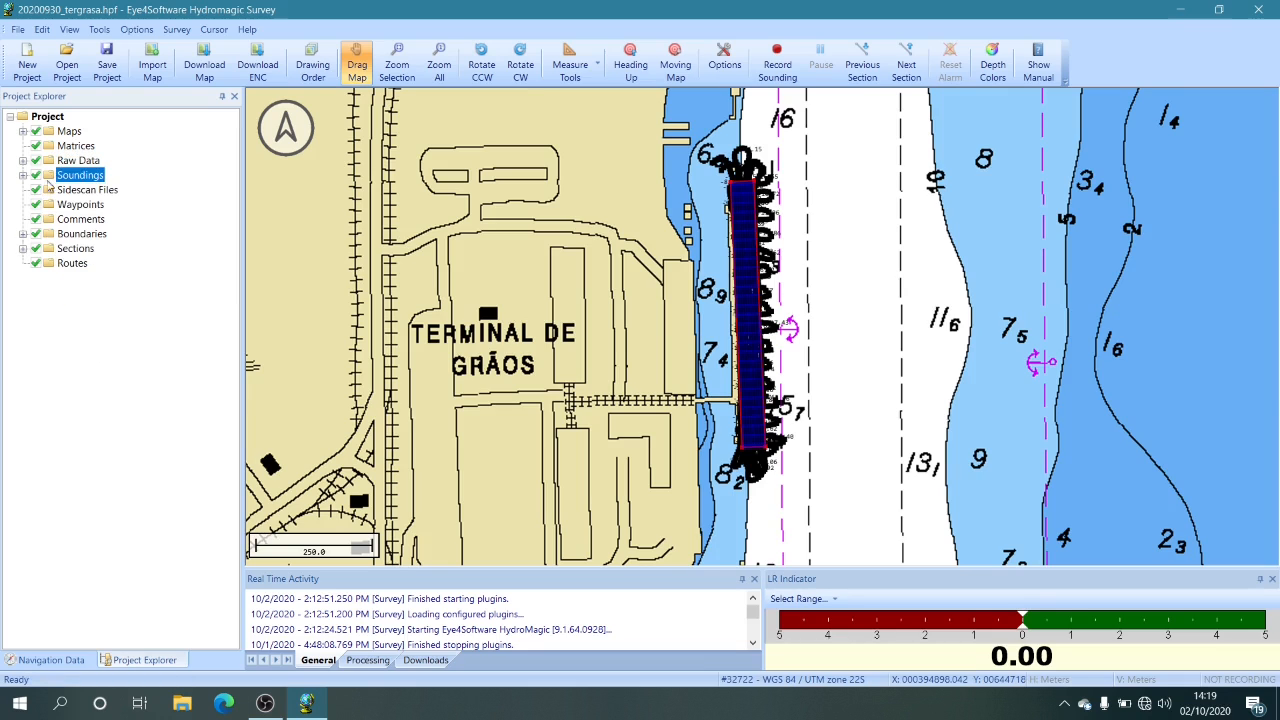
click(23, 176)
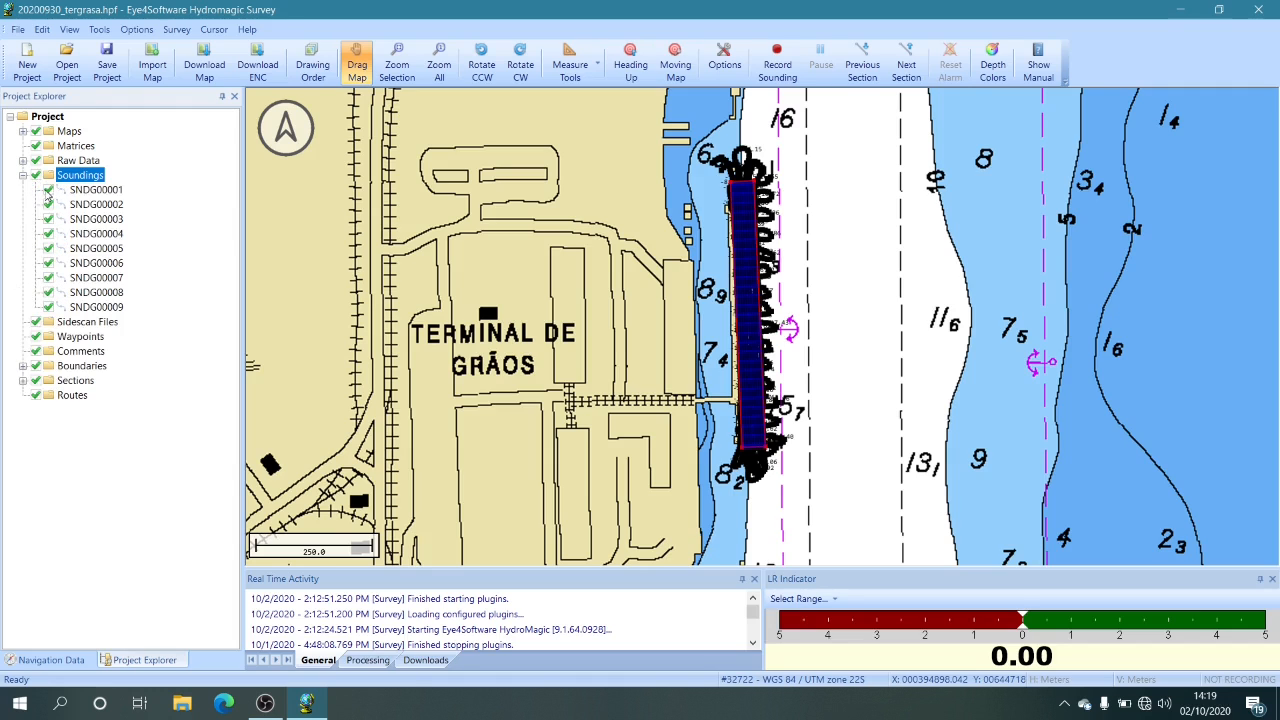
click(37, 175)
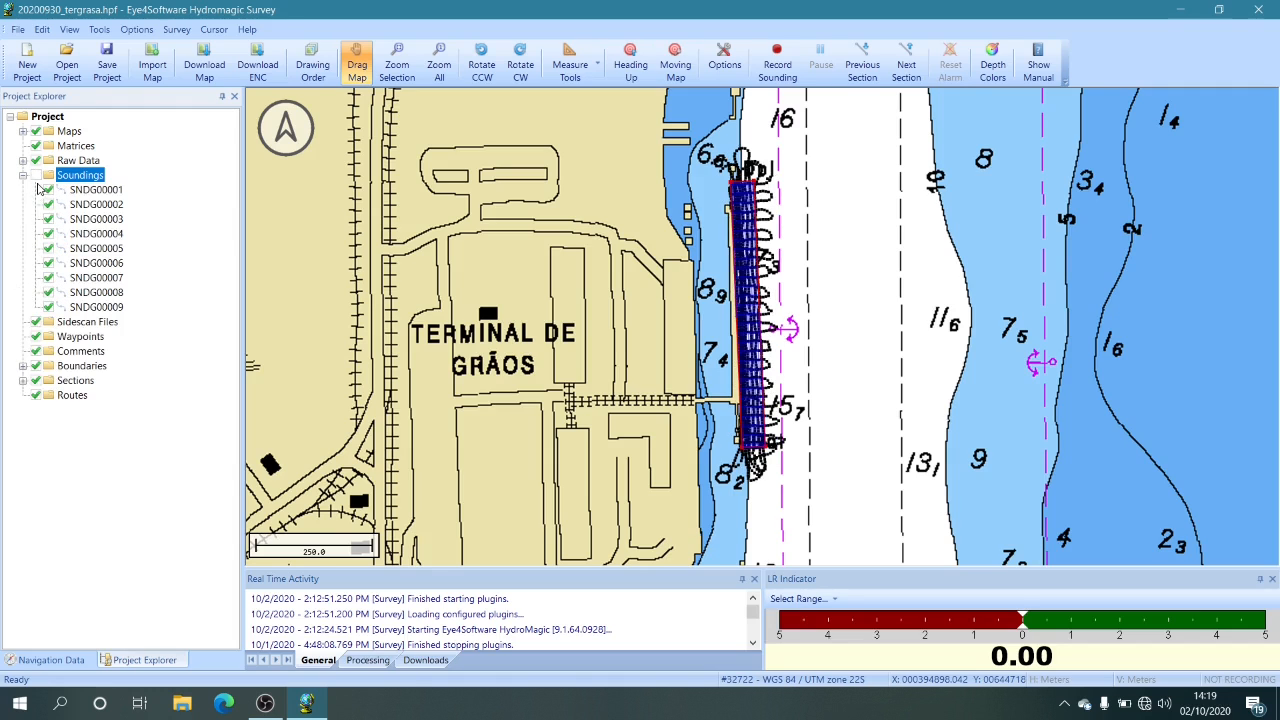
click(37, 176)
click(23, 176)
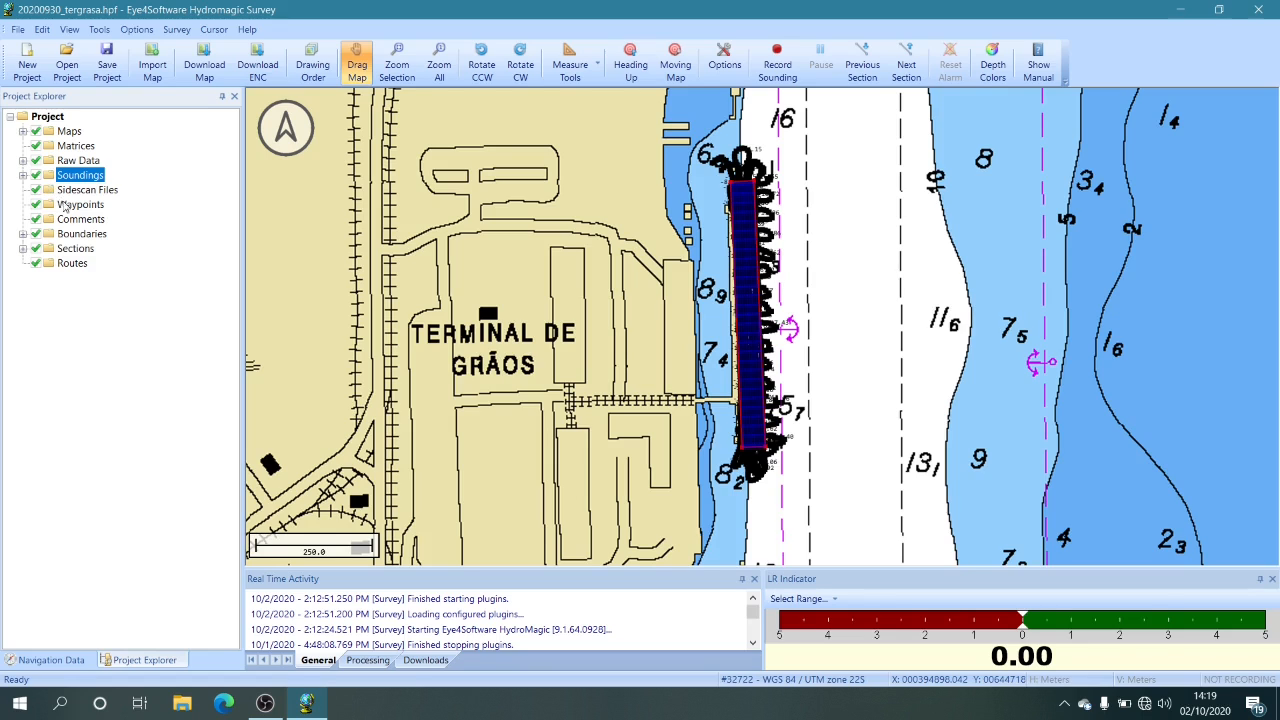
Review the commands available for the Sidescan Files, Boundaries, Routes and Sections folders.
right_click(64, 206)
right_click(73, 190)
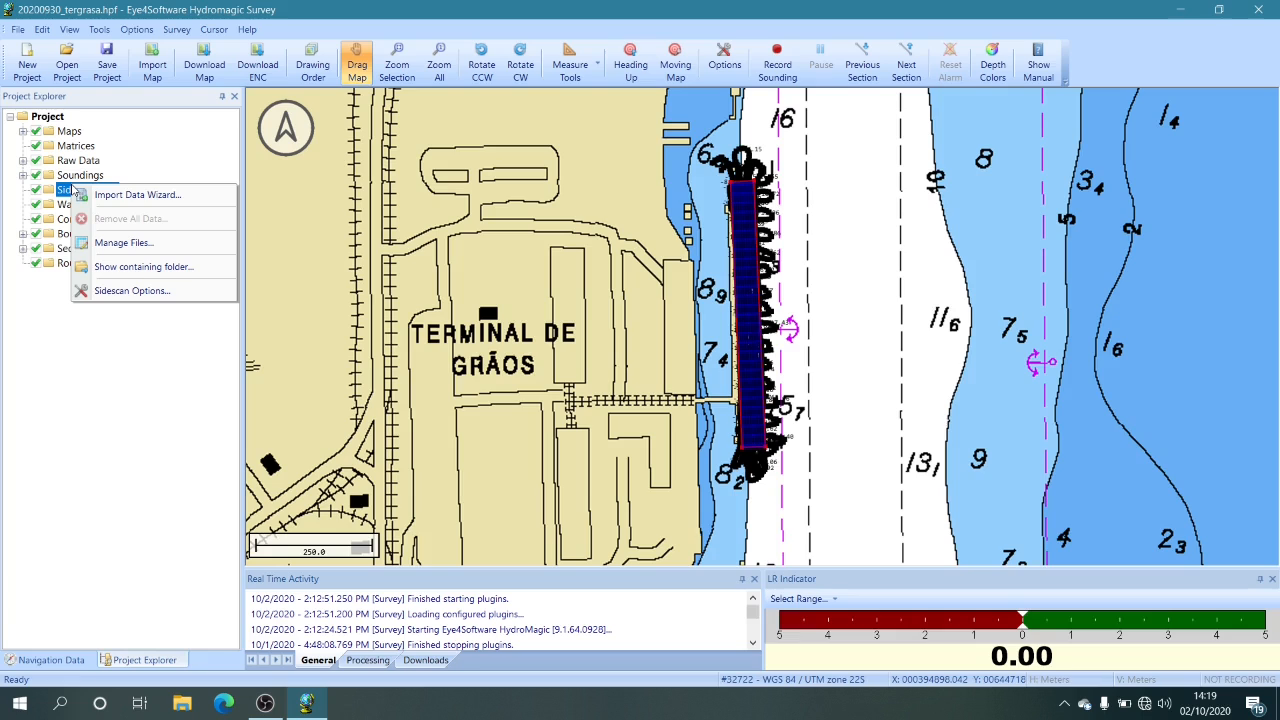
click(44, 288)
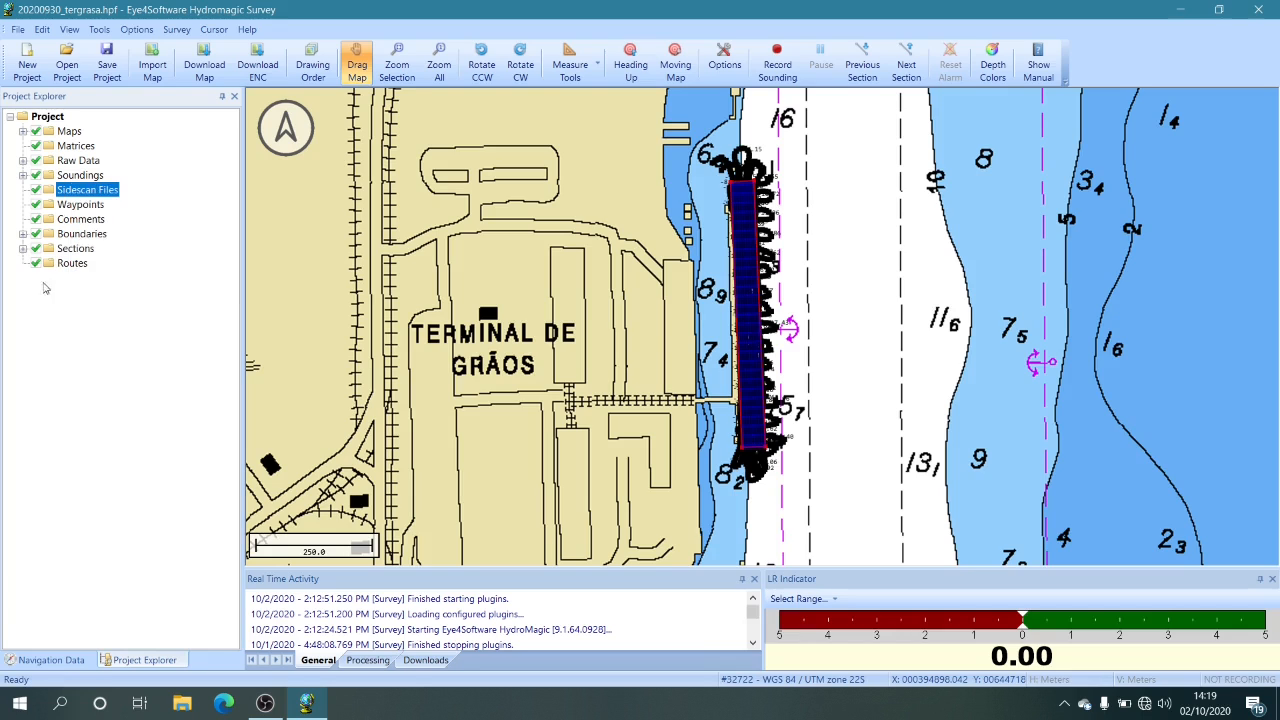
right_click(62, 236)
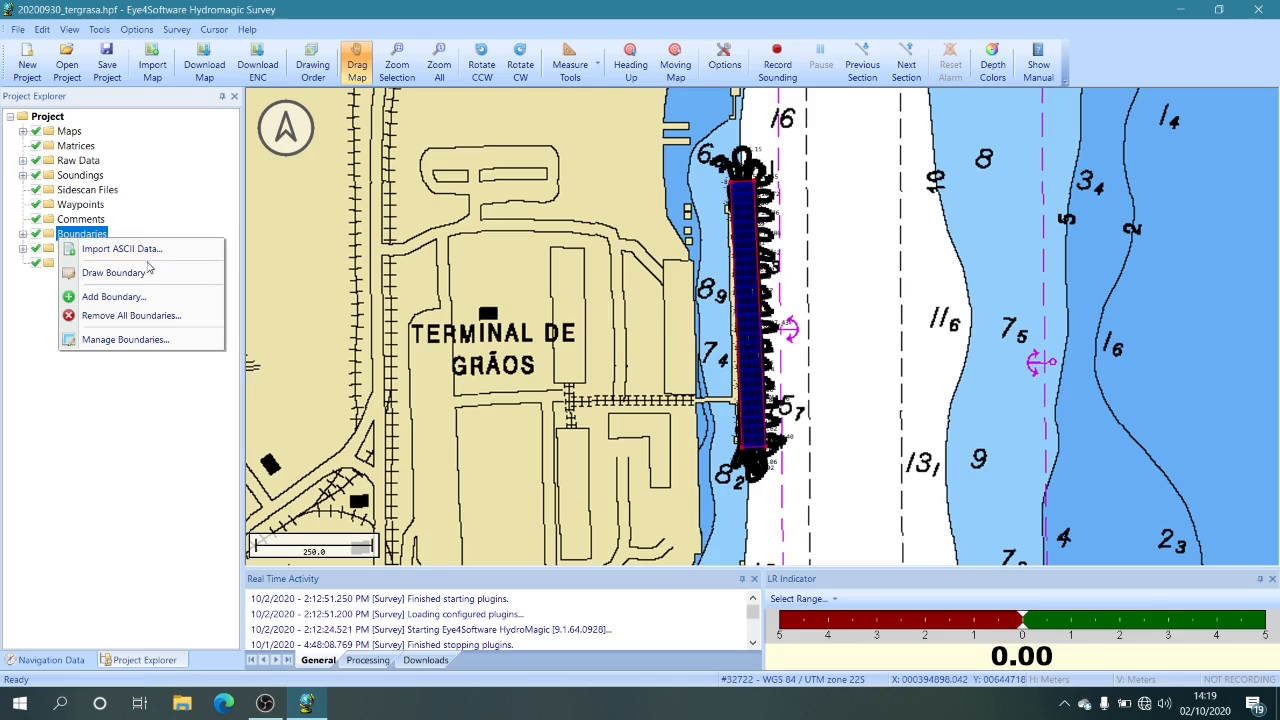
click(156, 220)
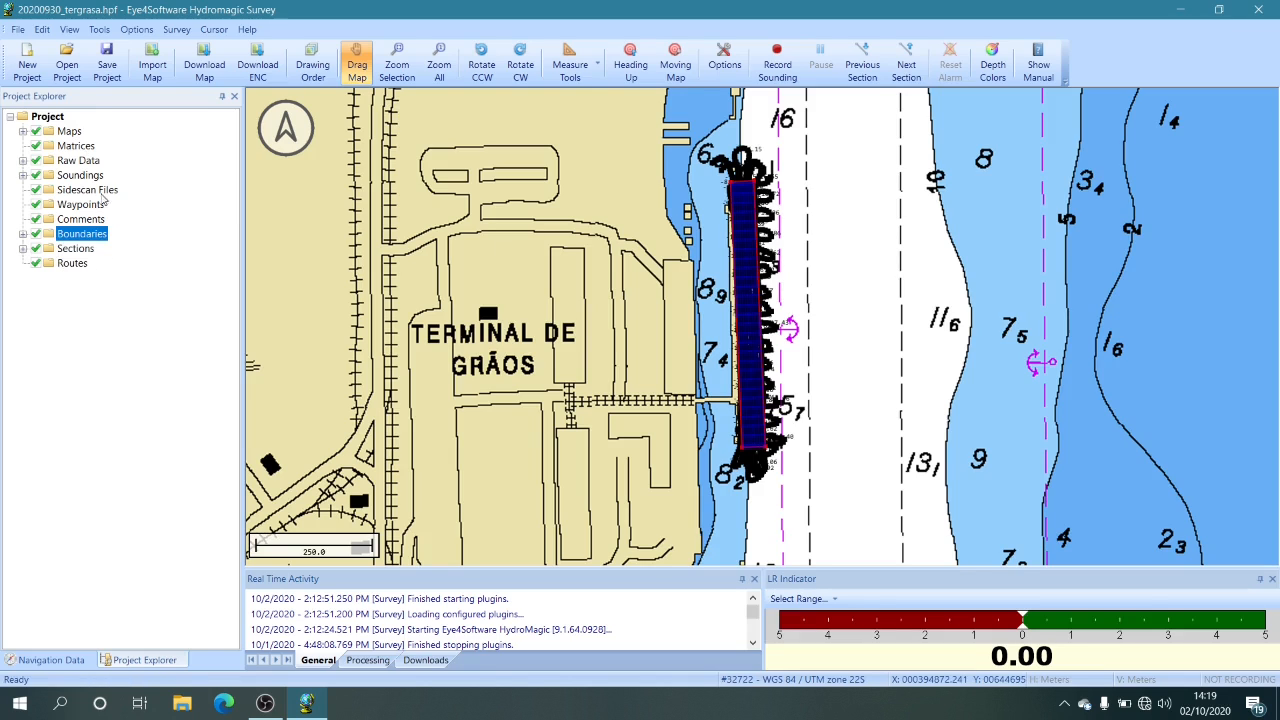
right_click(70, 258)
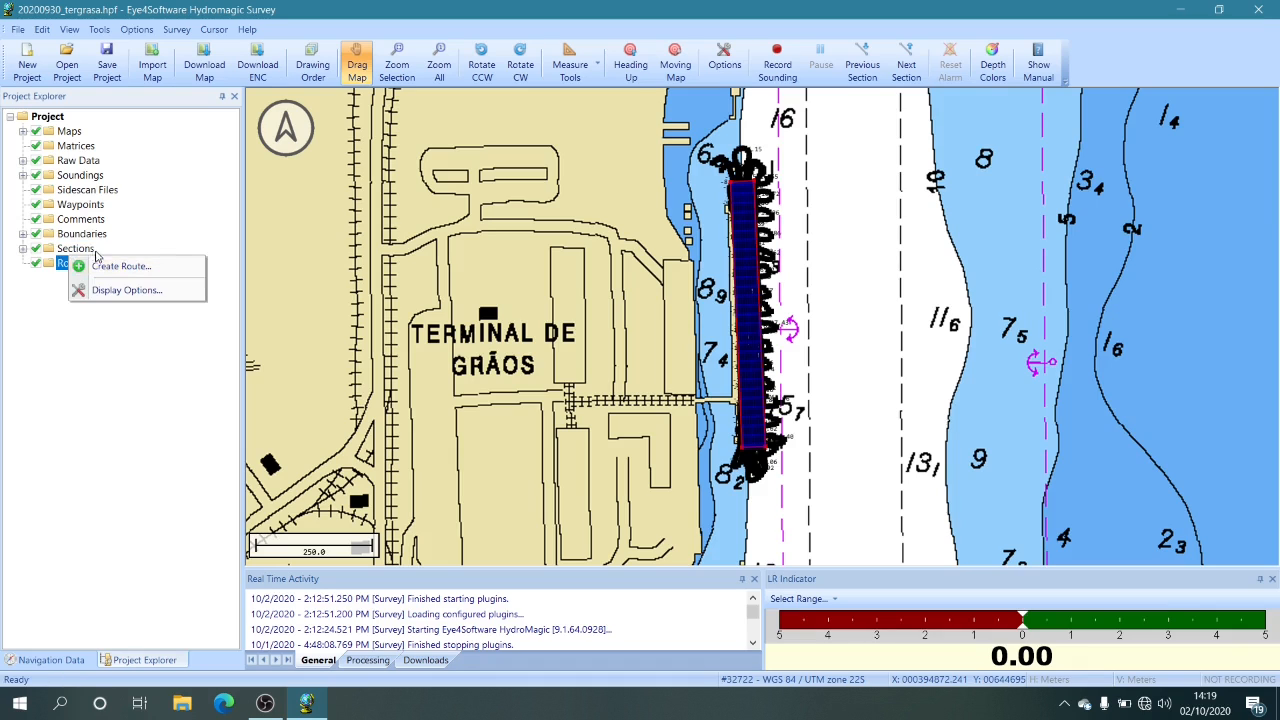
right_click(97, 252)
right_click(97, 252)
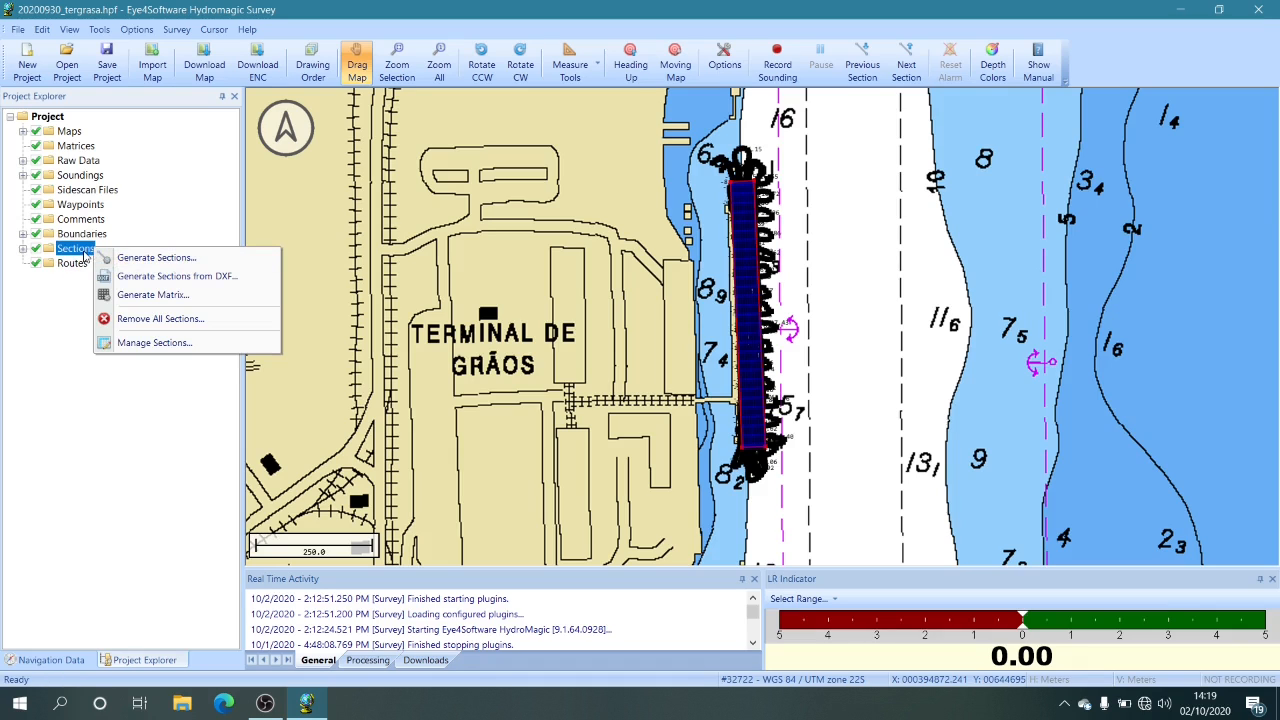
click(127, 233)
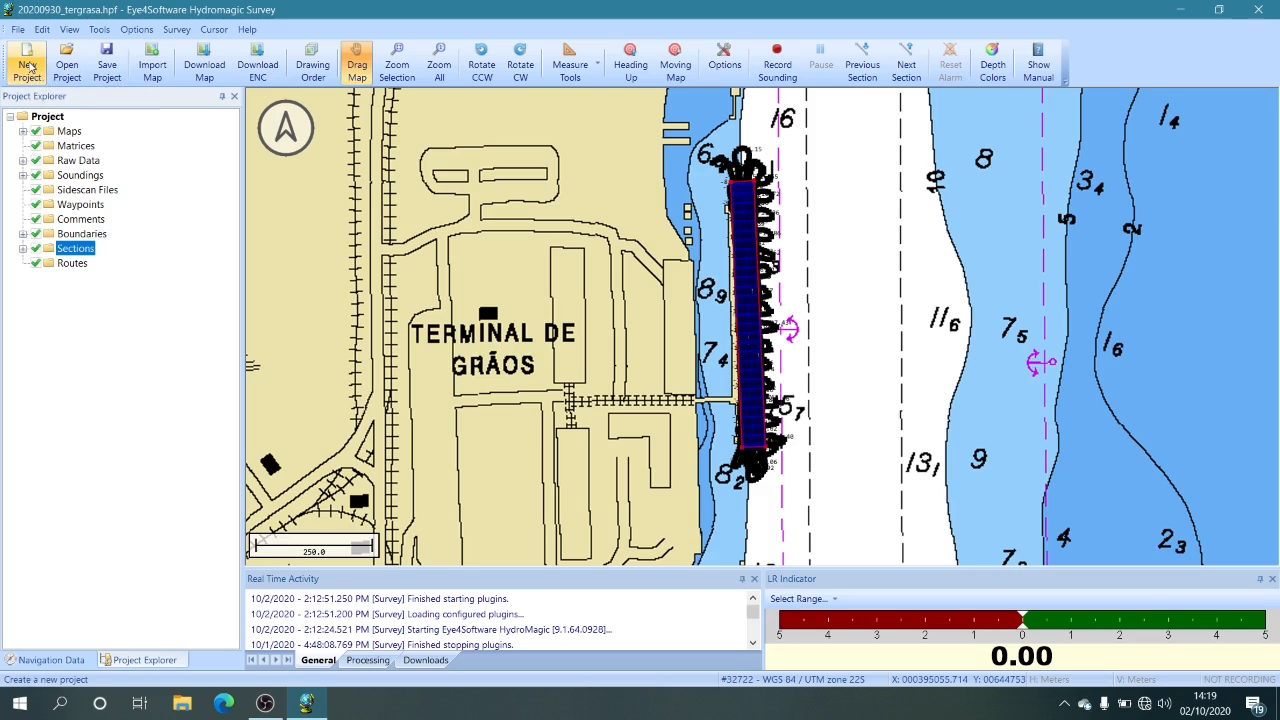
Save the project.
click(107, 66)
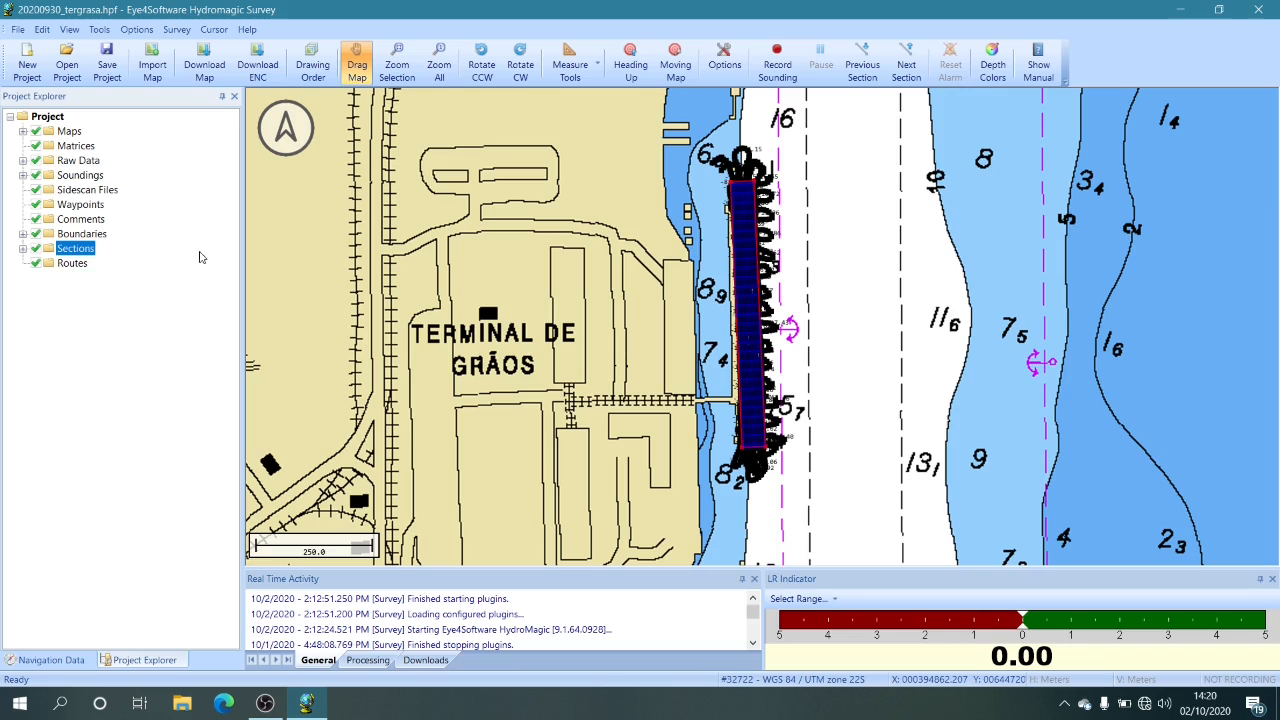
Review the source, map boundary and output file options for downloading a background map, and close the dialog without downloading.
click(204, 68)
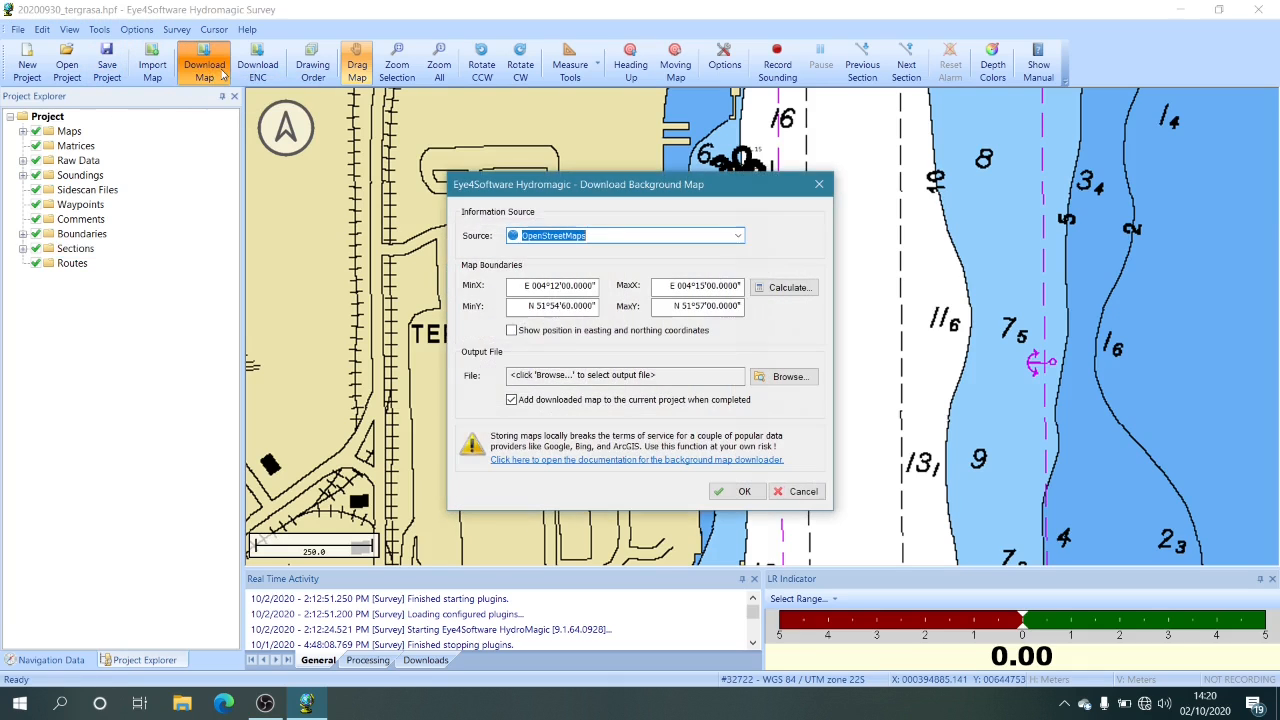
click(738, 236)
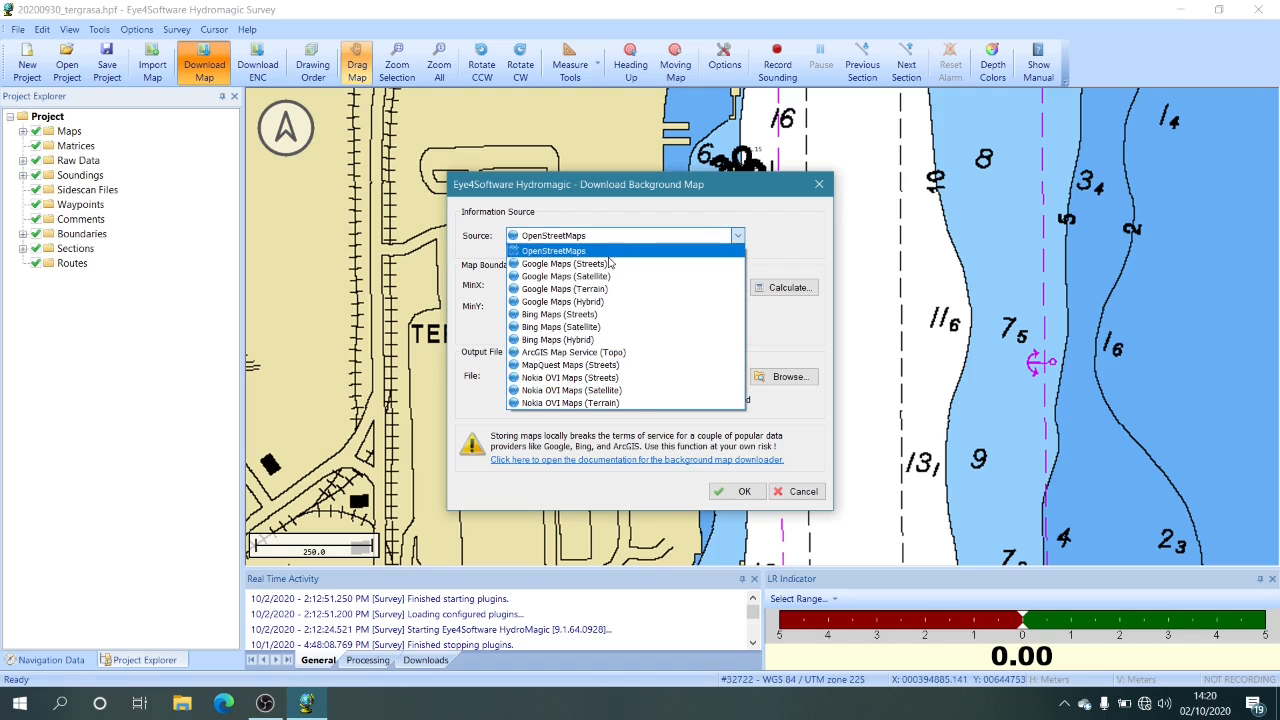
click(638, 234)
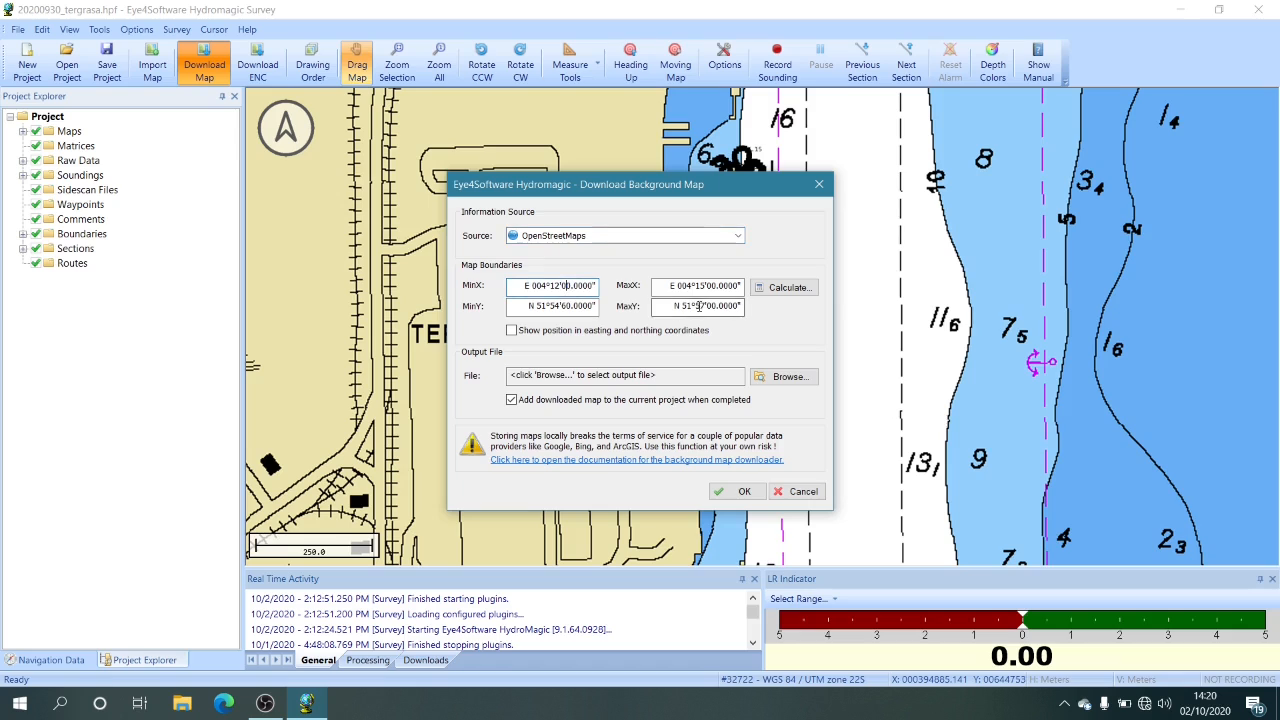
click(568, 286)
click(699, 374)
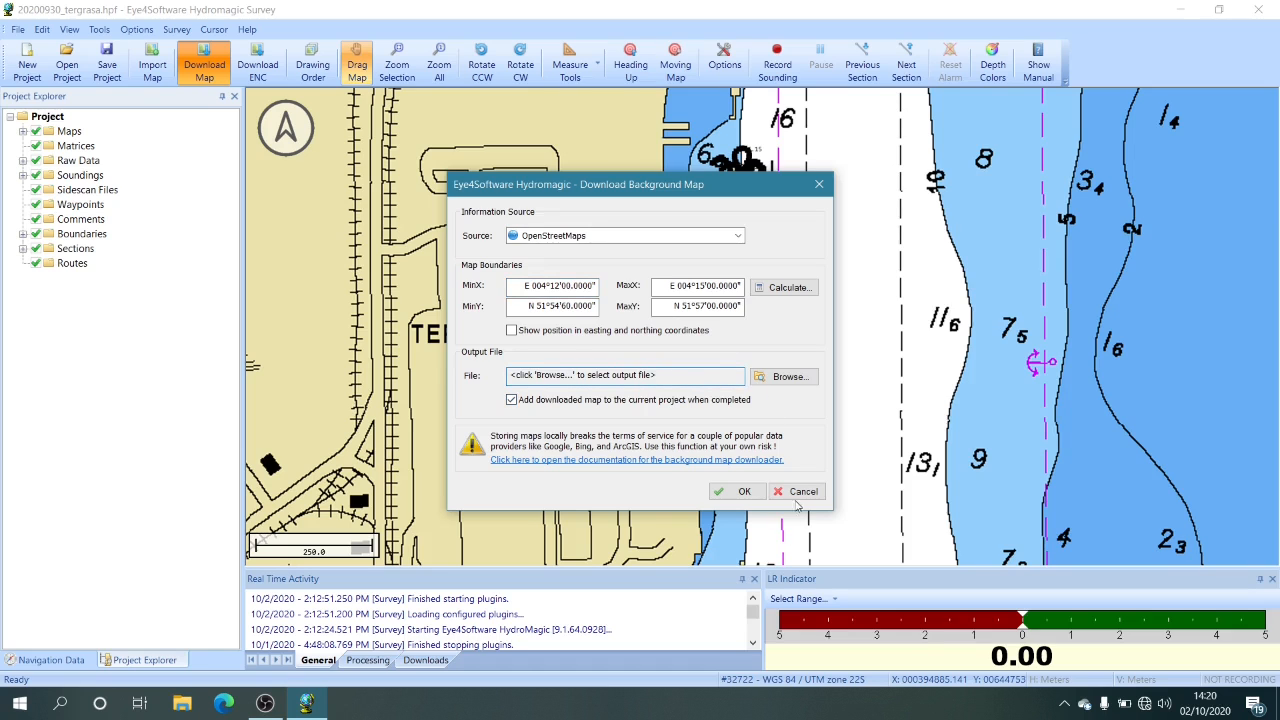
click(801, 491)
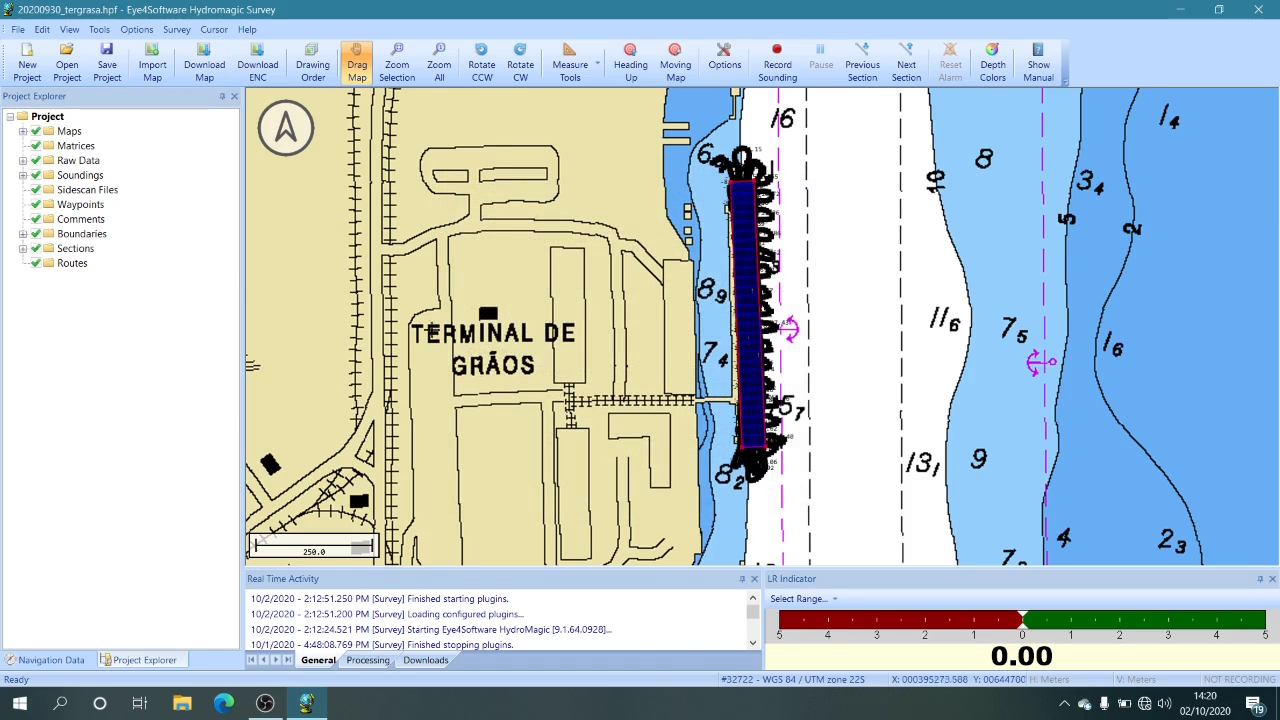
Browse the electronic navigational charts offered for download, and close the downloader without downloading any cells.
click(268, 73)
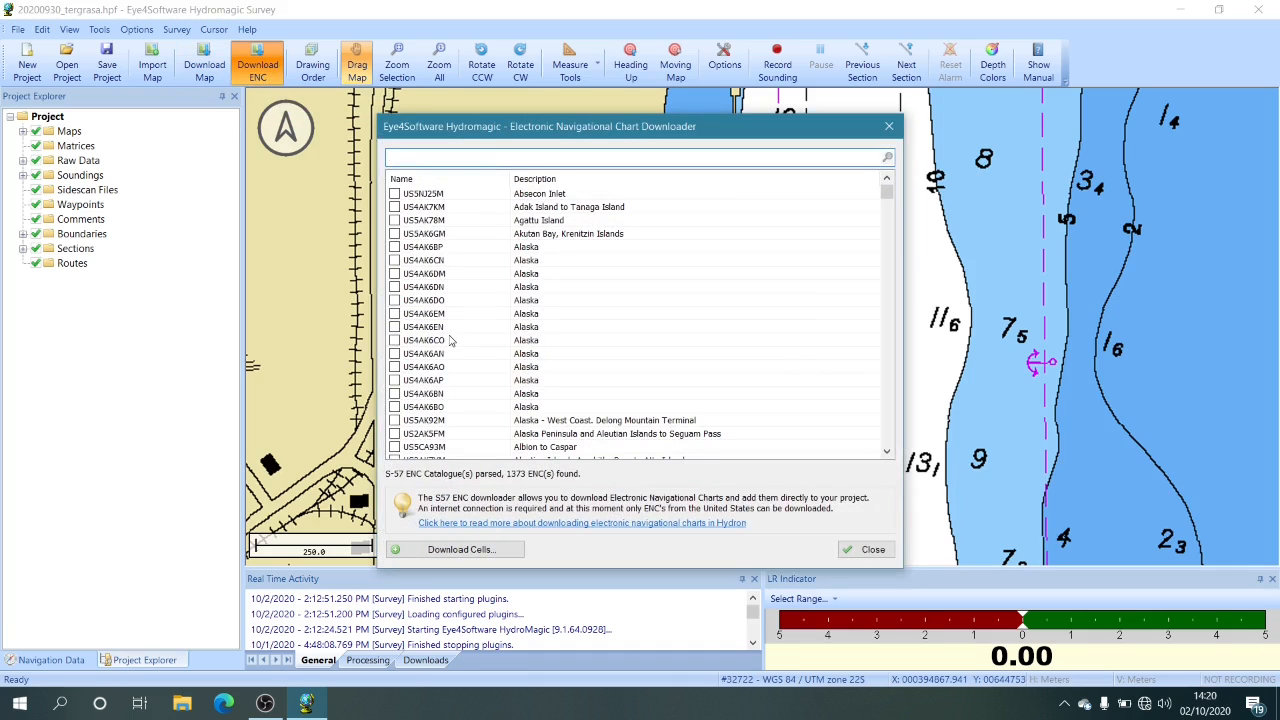
scroll(449, 341, down, 5)
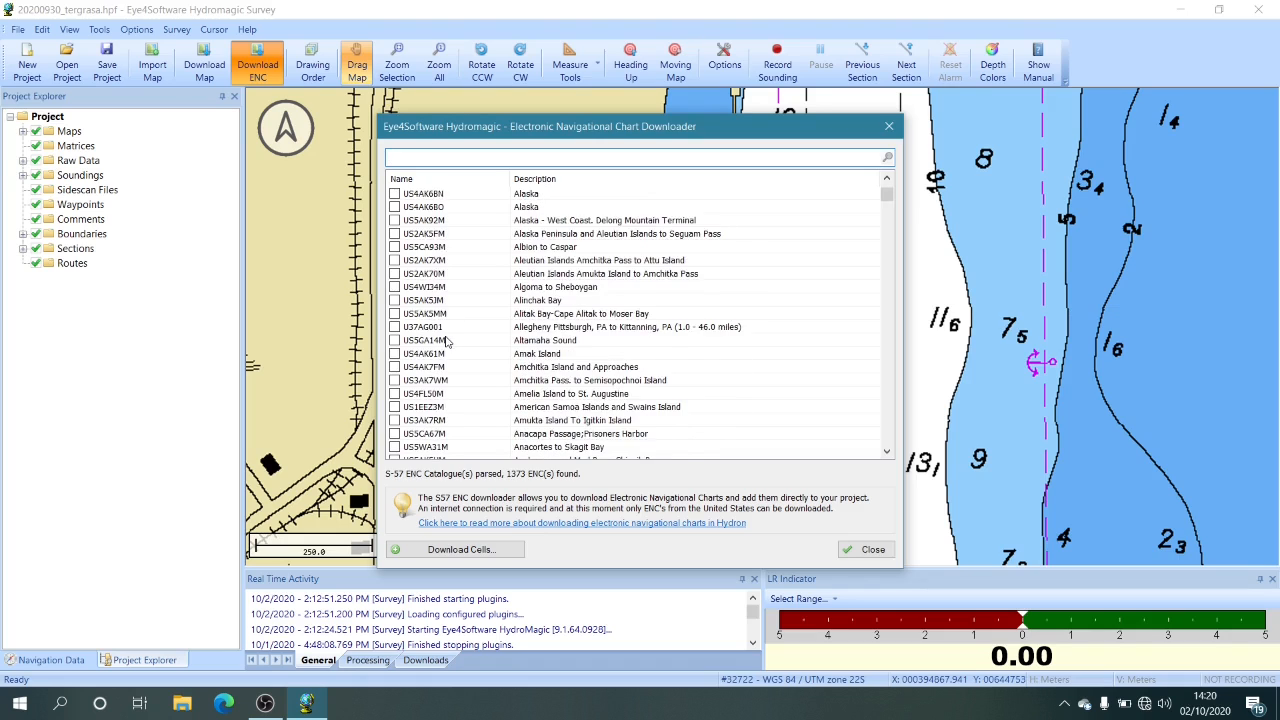
scroll(450, 341, down, 20)
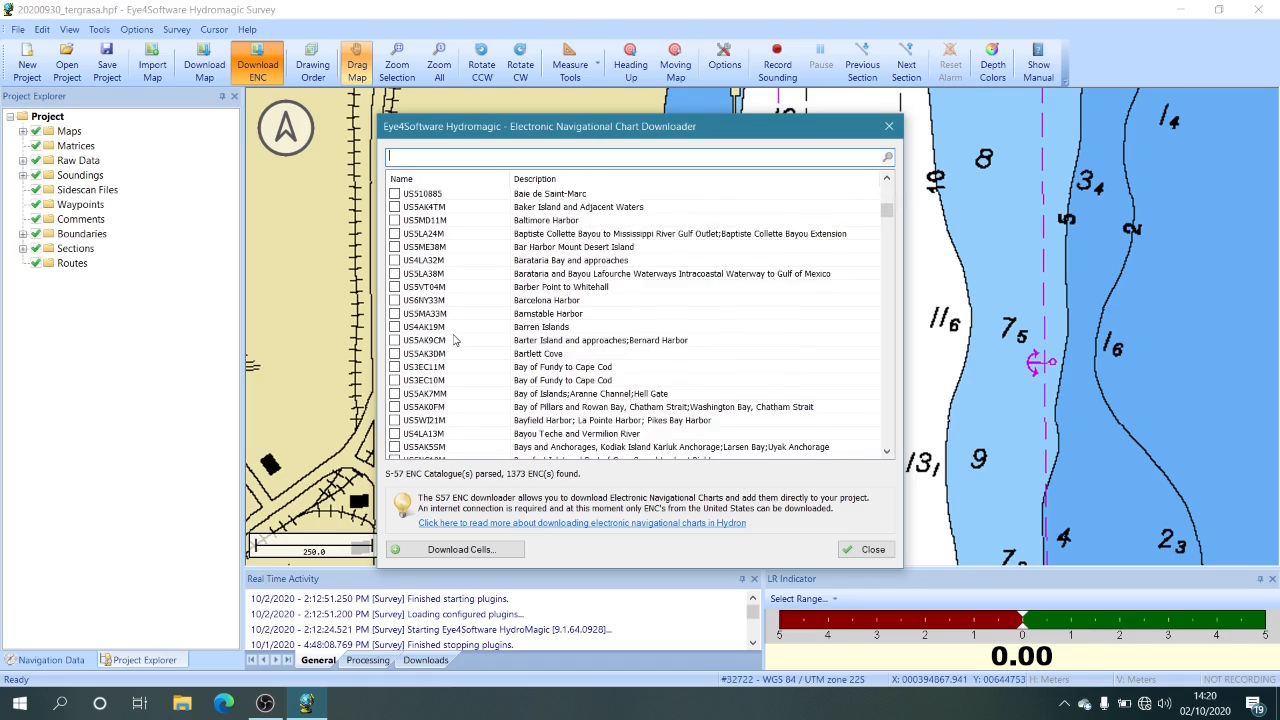
scroll(453, 341, down, 20)
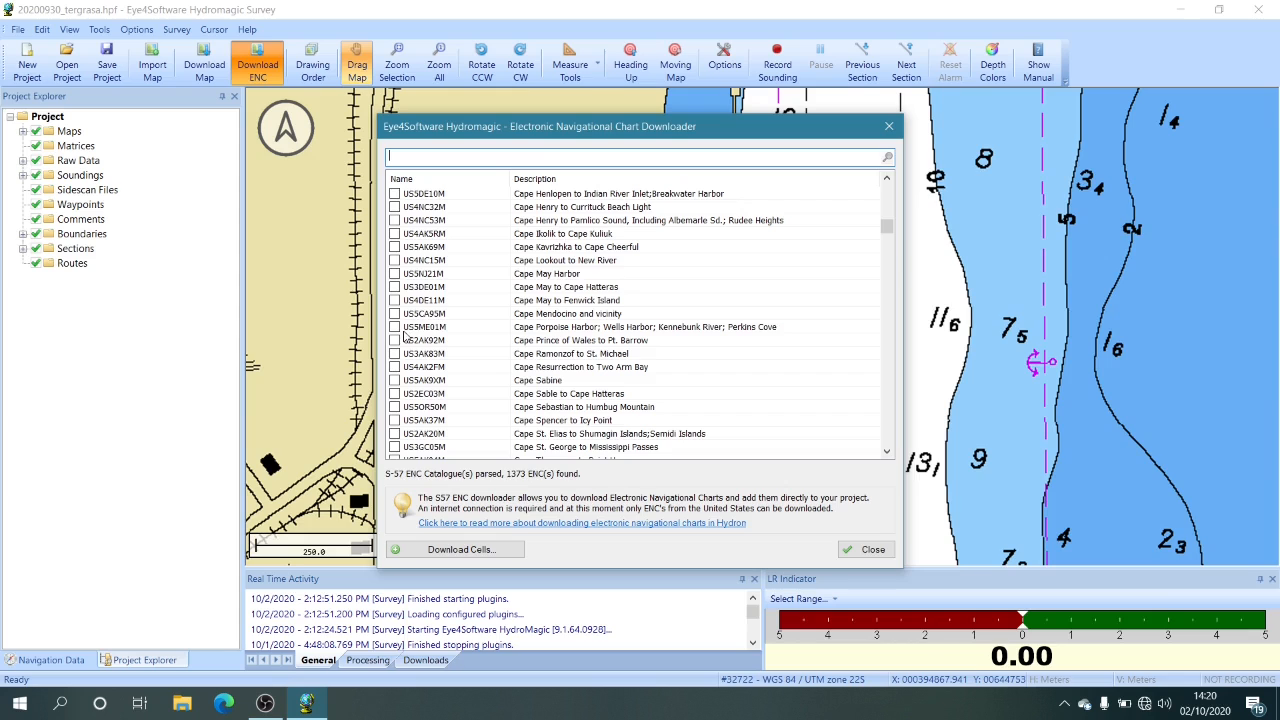
click(394, 327)
click(394, 313)
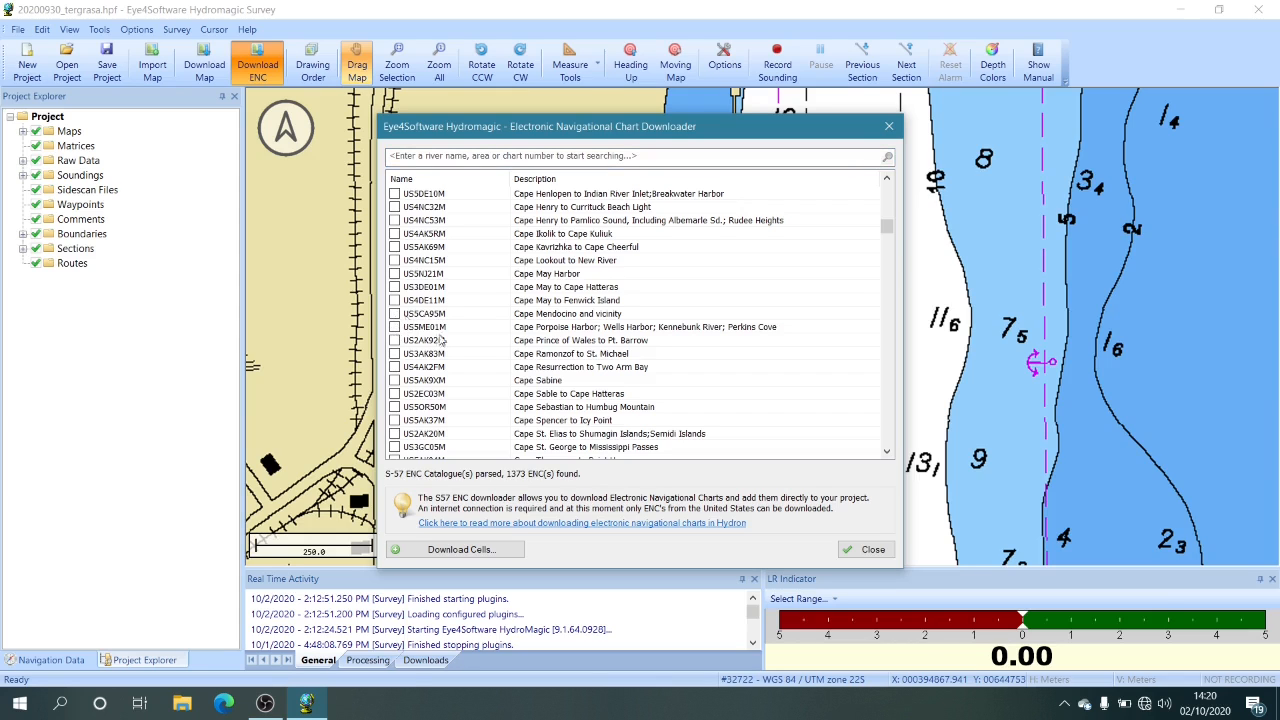
click(870, 550)
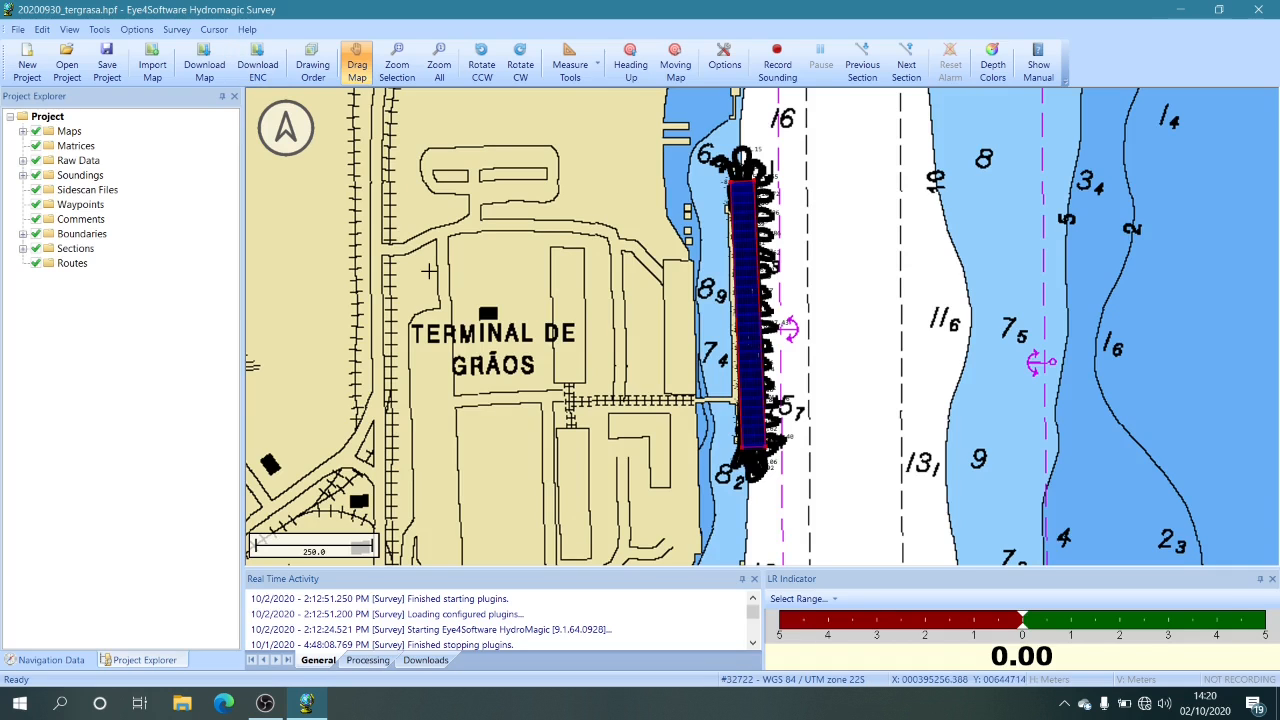
Check the map drawing order, and pan the chart around the grain terminal with Drag Map.
click(316, 66)
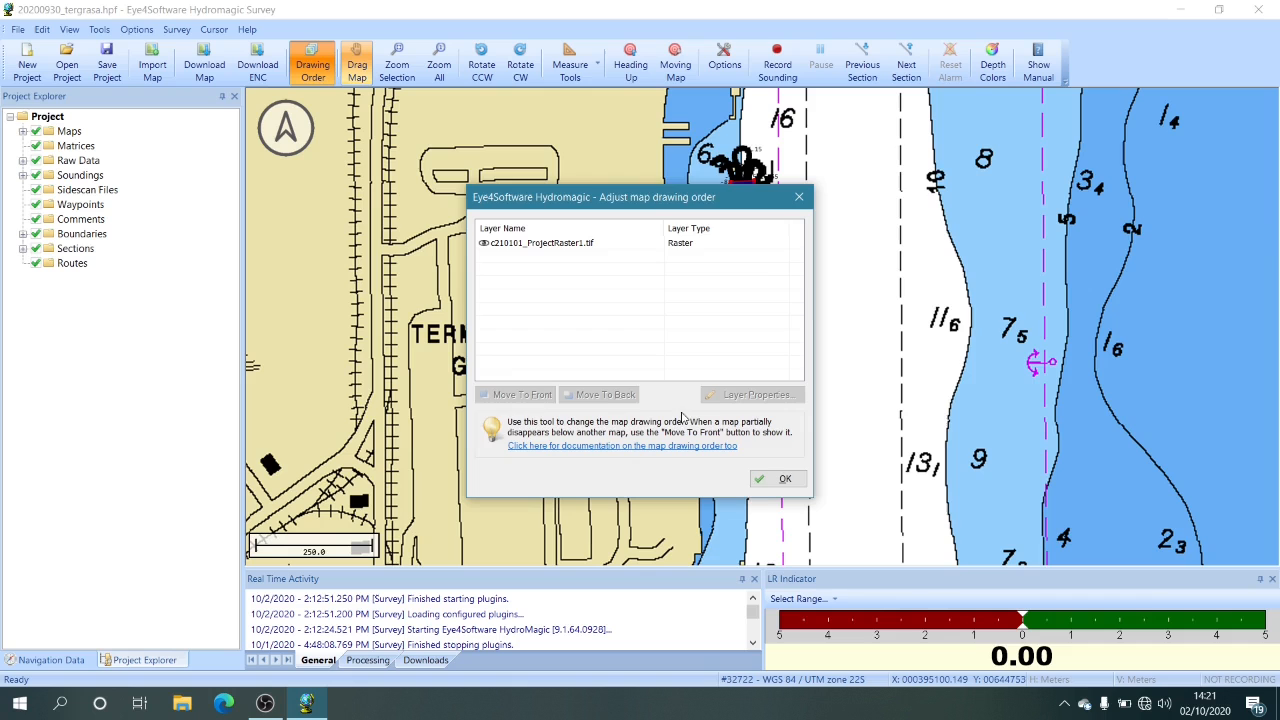
click(778, 479)
click(358, 68)
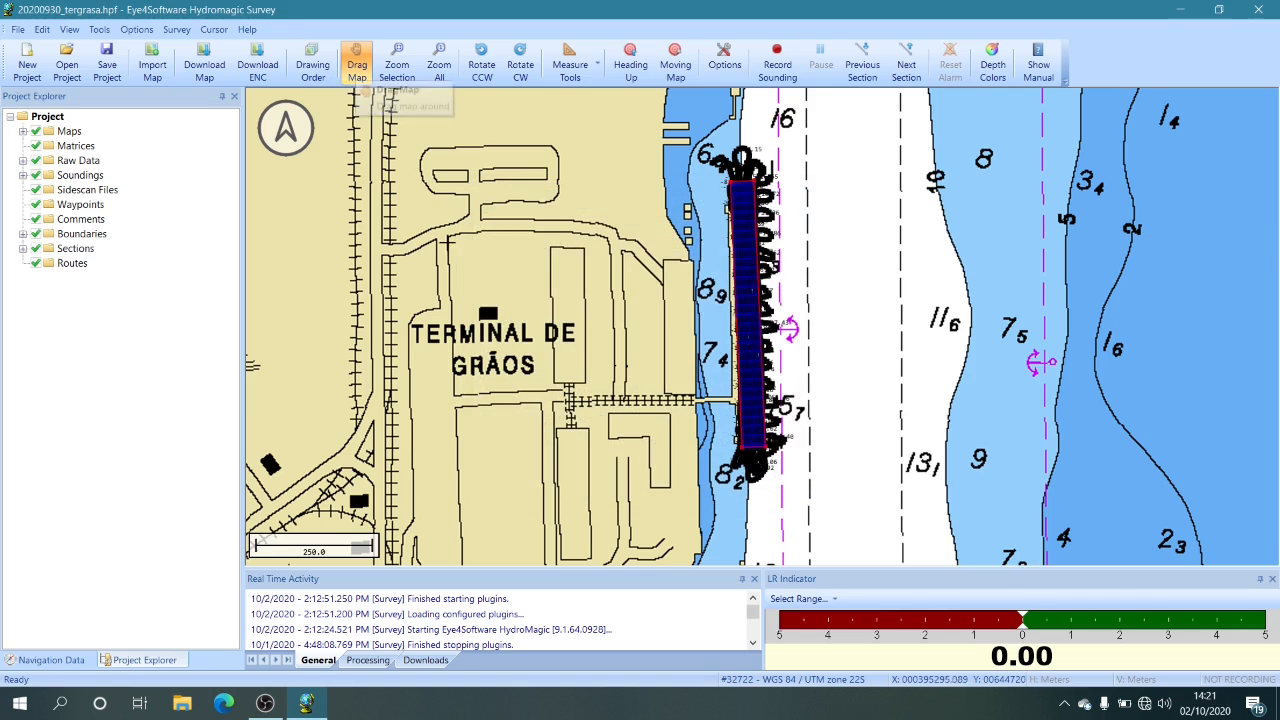
drag(338, 236, 623, 286)
drag(1063, 327, 701, 272)
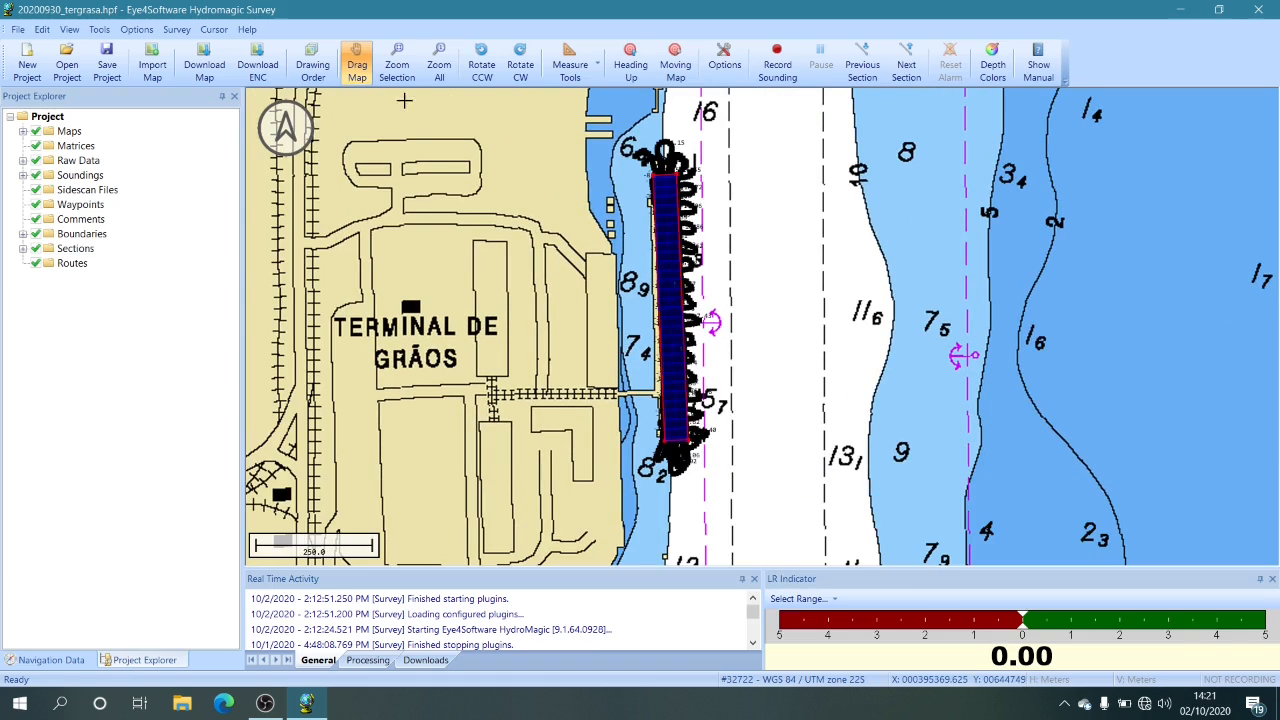
Zoom in on the survey area with Zoom Selection, show the whole chart, and zoom to the area around the terminal.
click(397, 64)
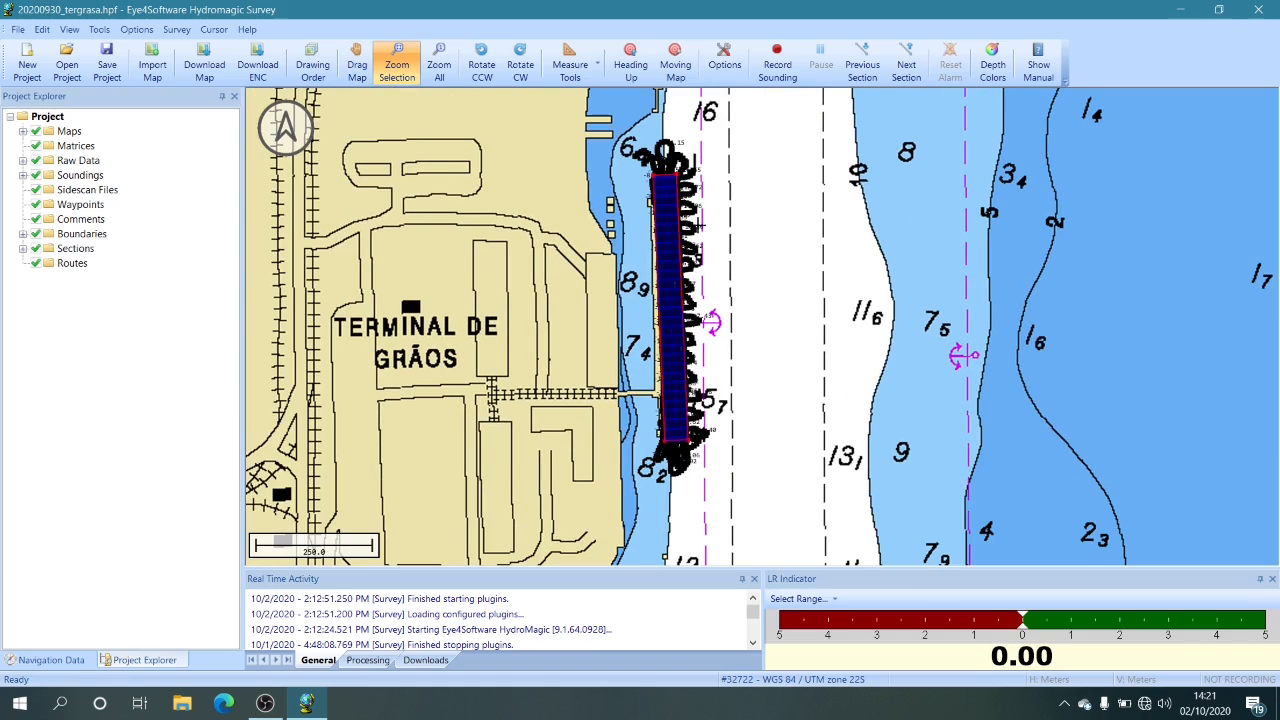
drag(604, 127, 740, 535)
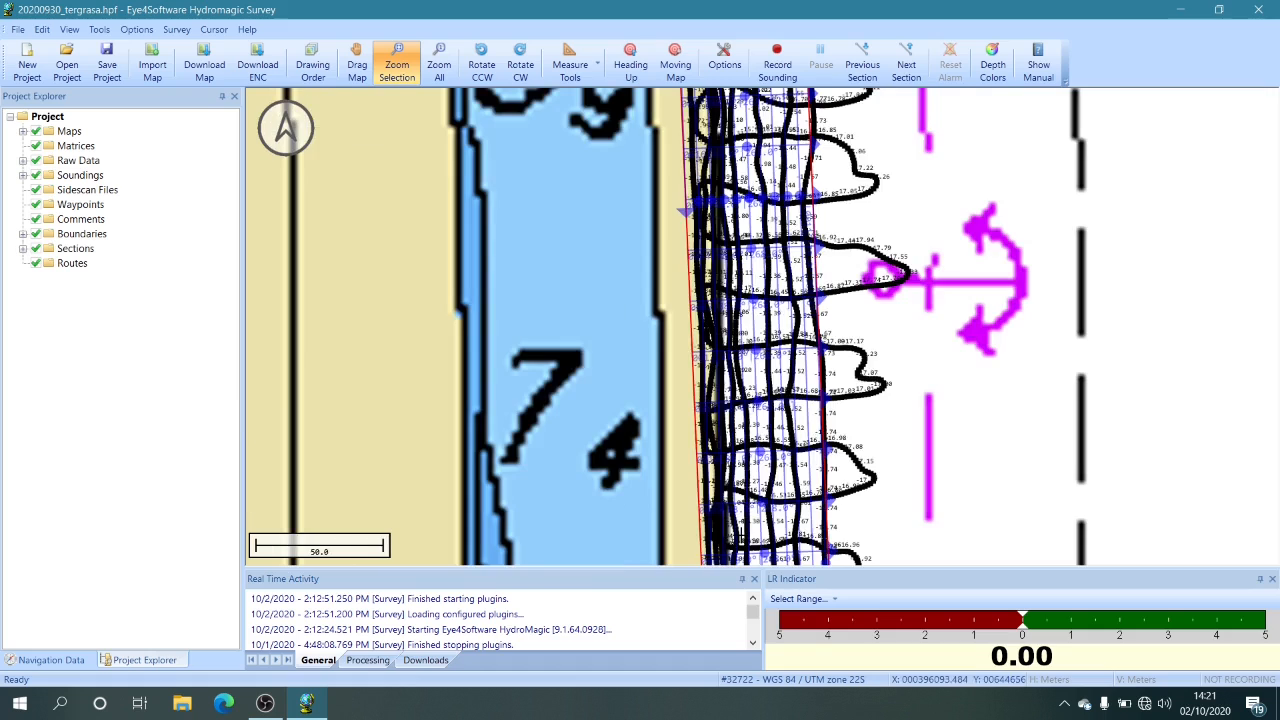
click(440, 70)
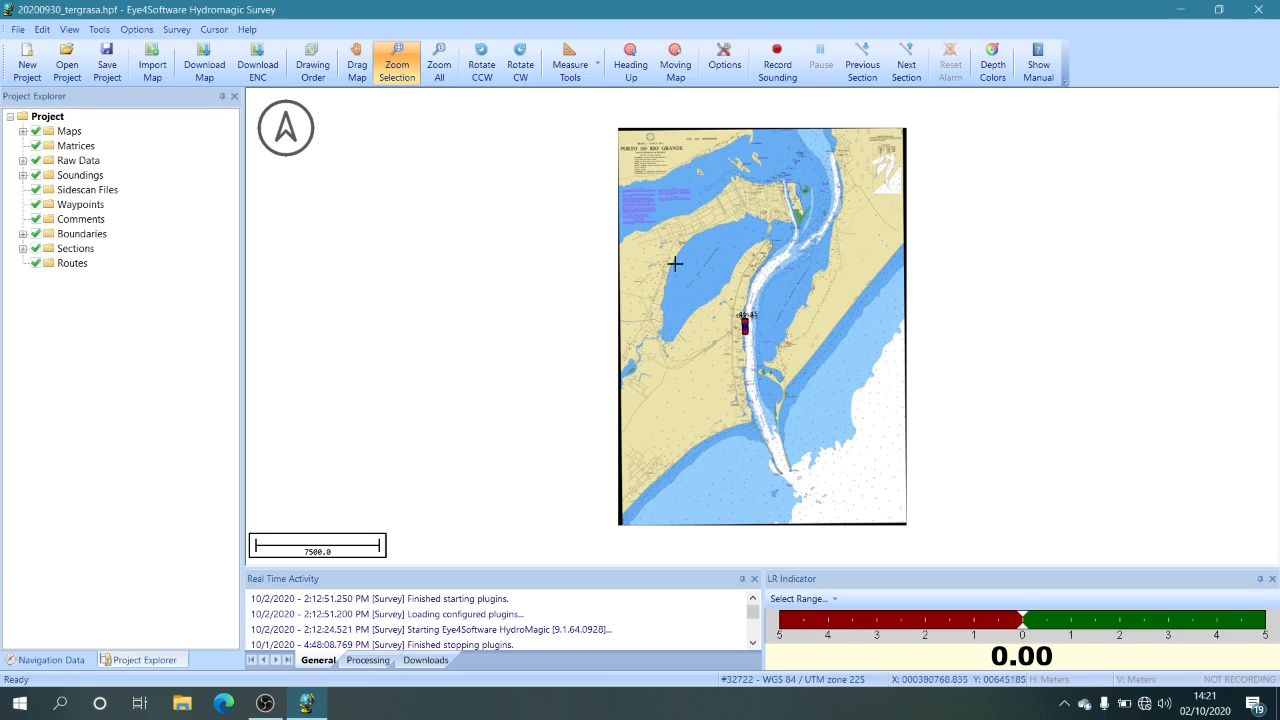
drag(702, 290, 814, 402)
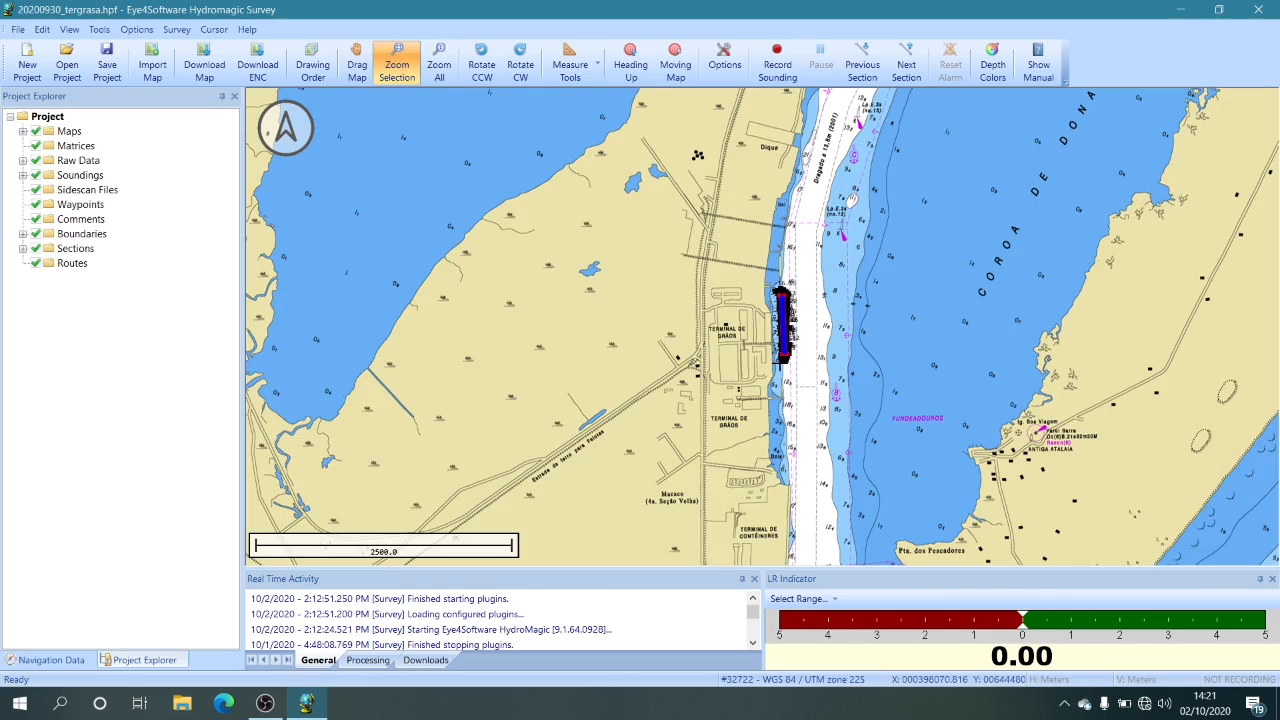
Rotate the map counter-clockwise twice and back clockwise twice.
click(481, 78)
click(482, 74)
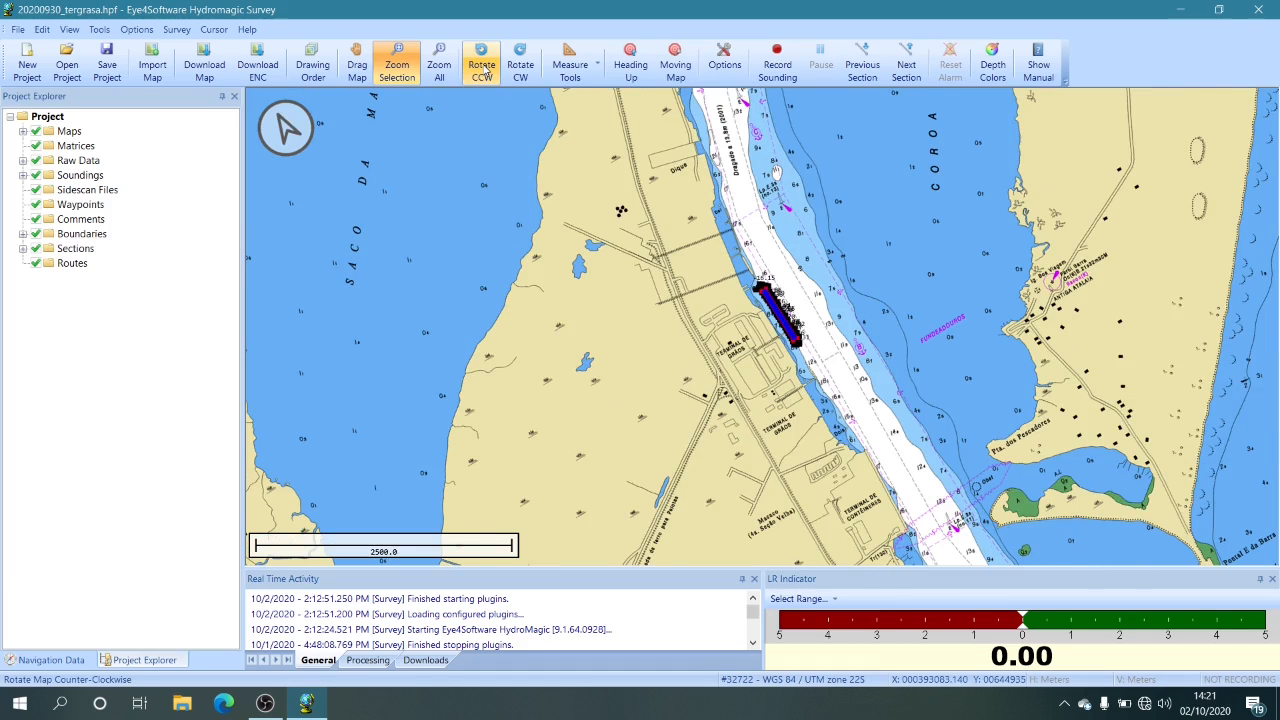
click(521, 74)
click(522, 75)
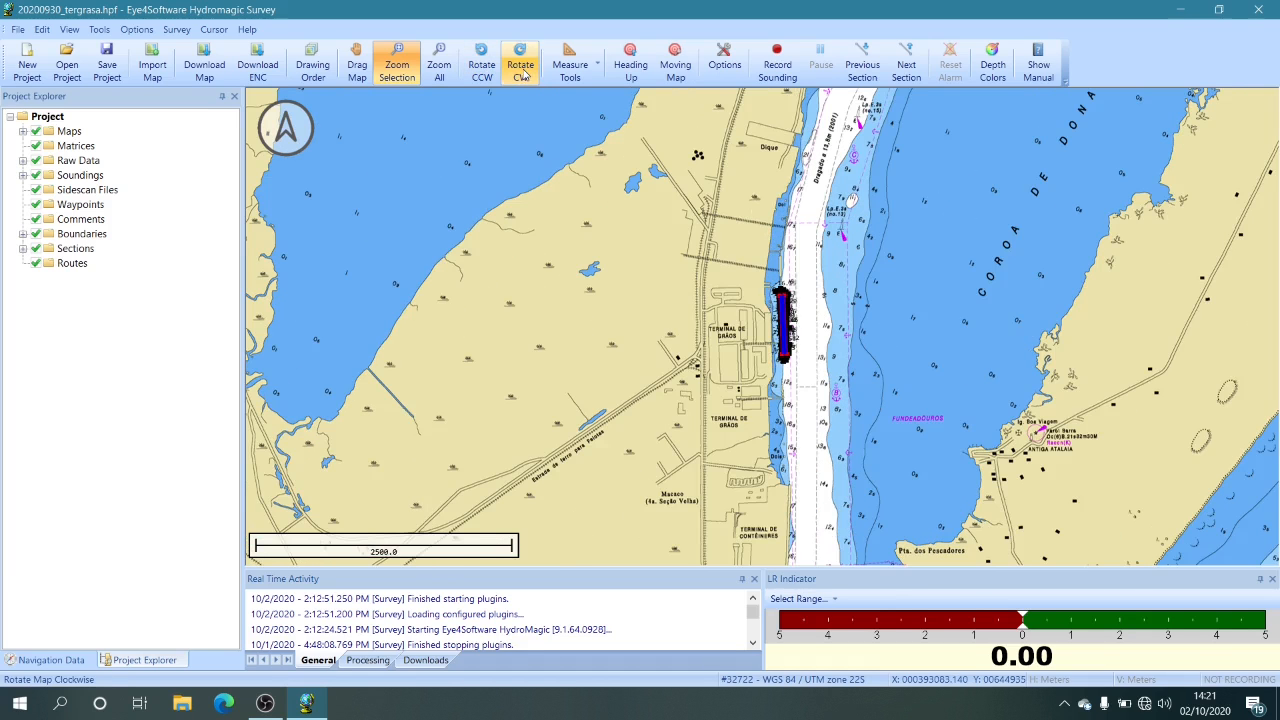
Measure the distance and bearing from the lagoon shore towards the survey area beside the terminal.
click(596, 66)
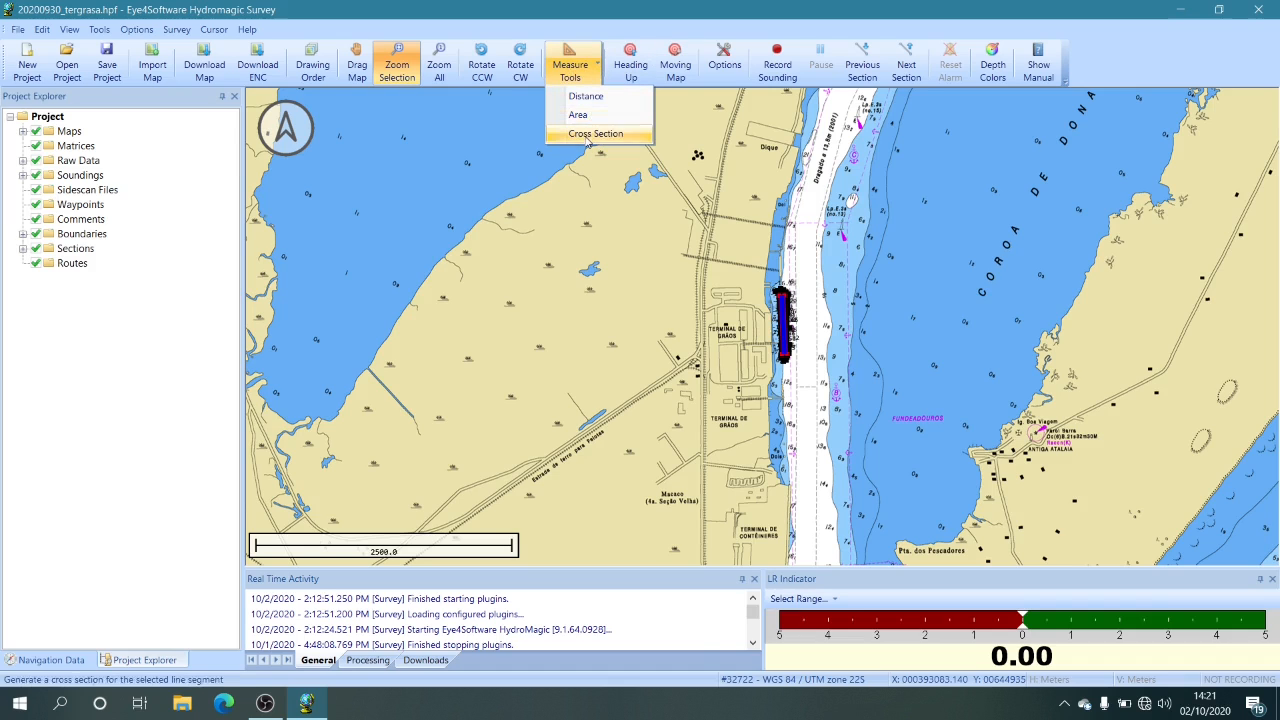
click(590, 97)
click(540, 155)
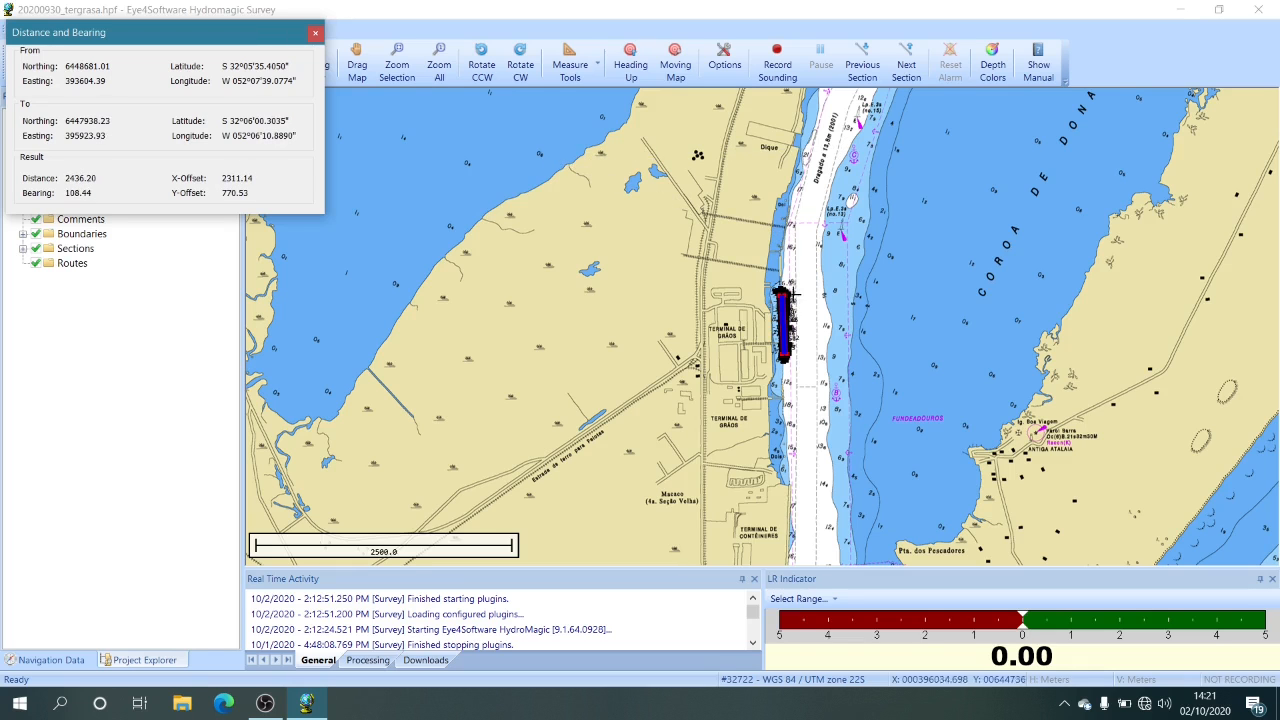
scroll(763, 327, up, 2)
scroll(763, 327, up, 3)
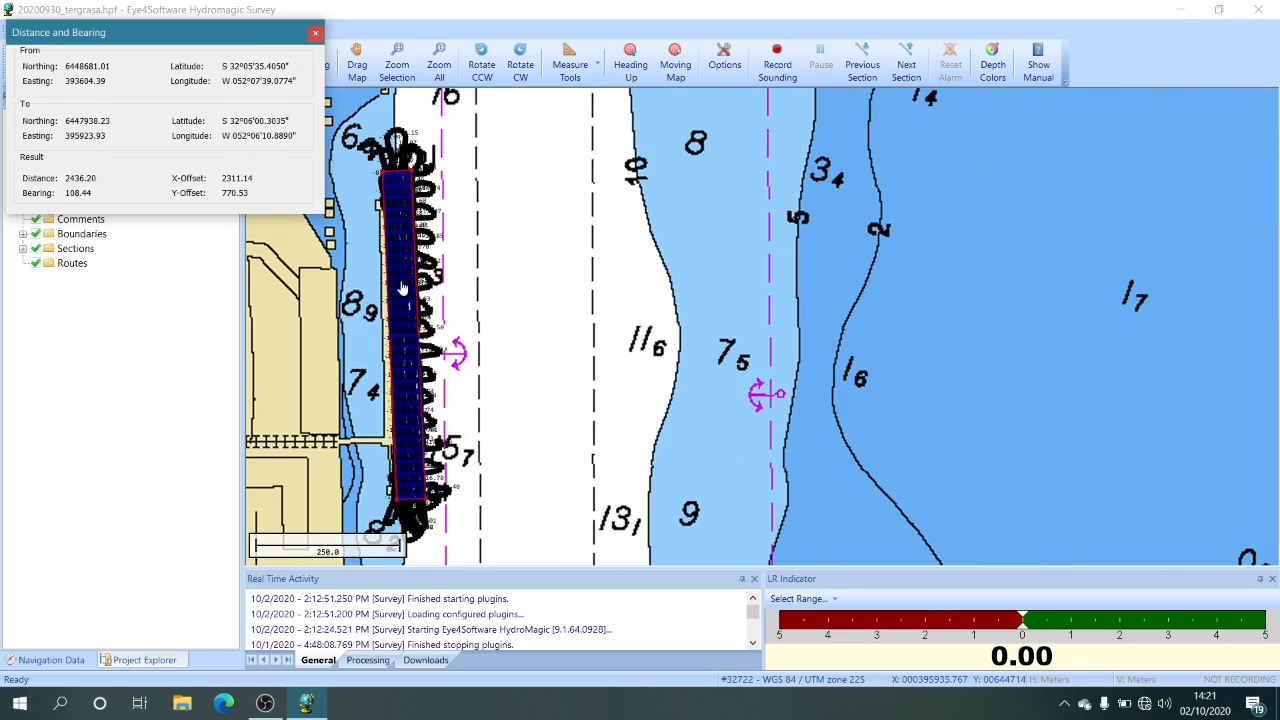
scroll(1224, 386, up, 2)
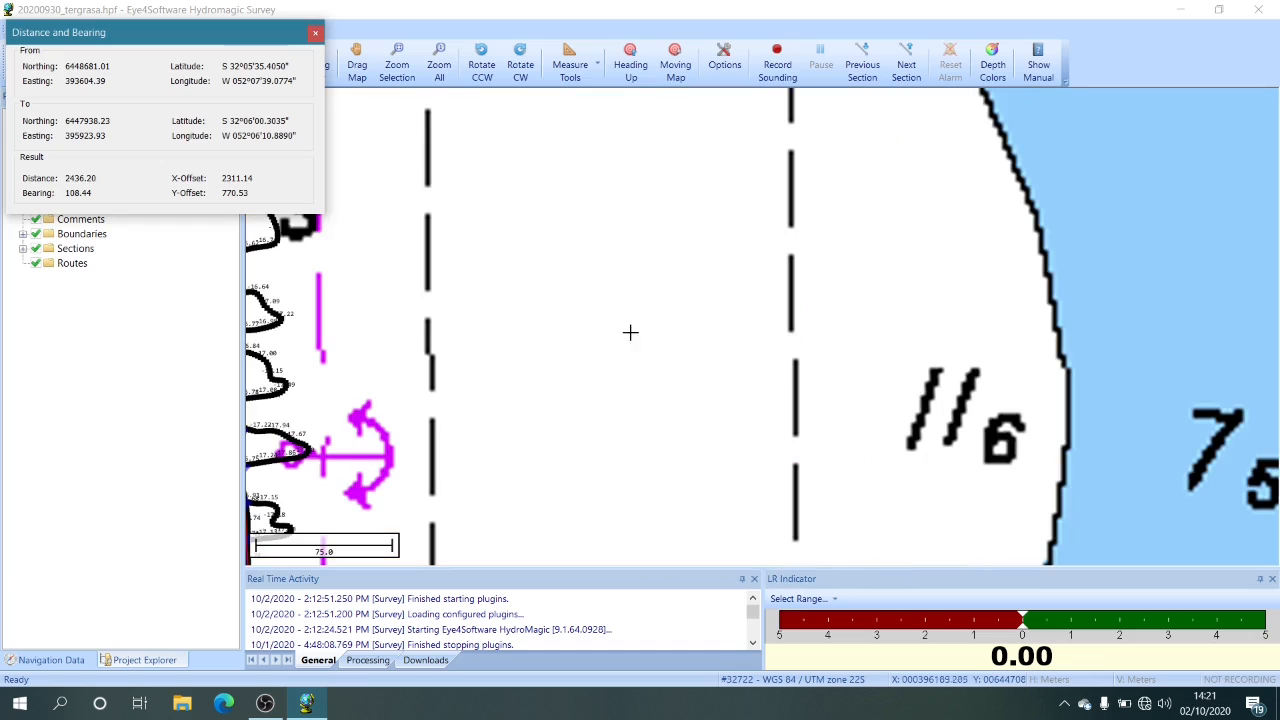
Hide the Raw Data and Soundings folders on the map so only the planned sections and boundary are drawn.
click(357, 64)
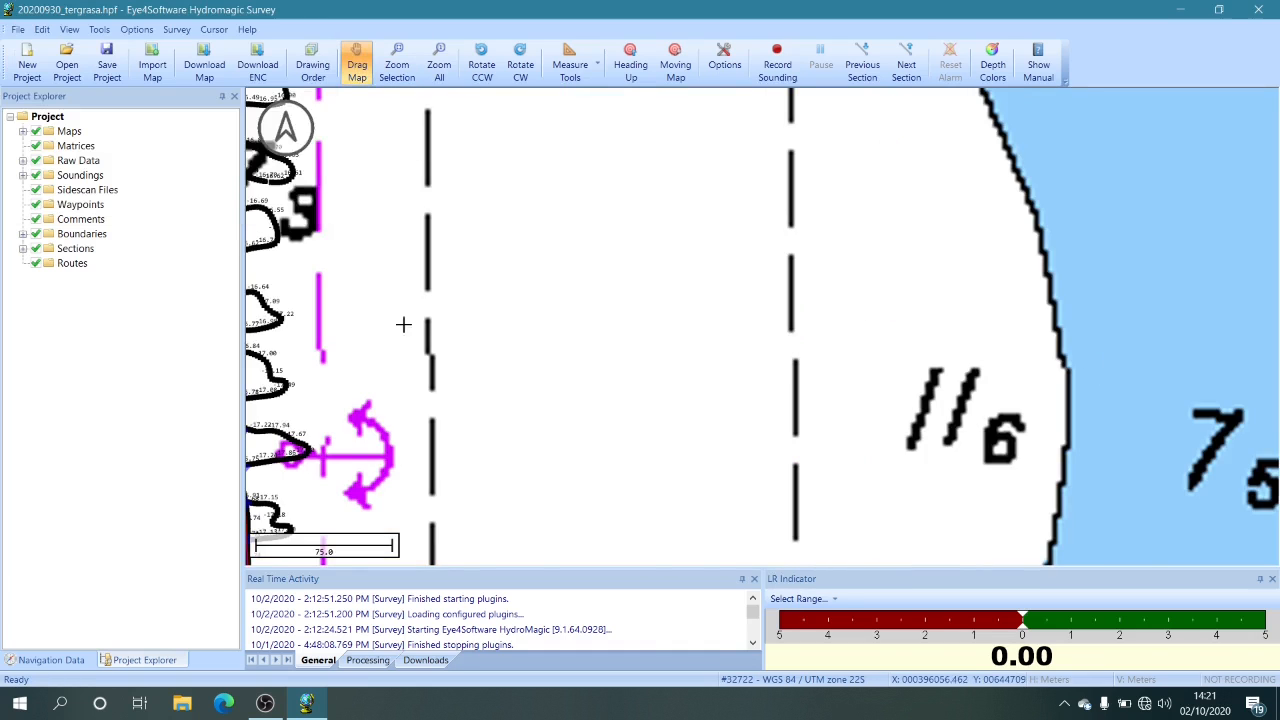
drag(403, 323, 940, 383)
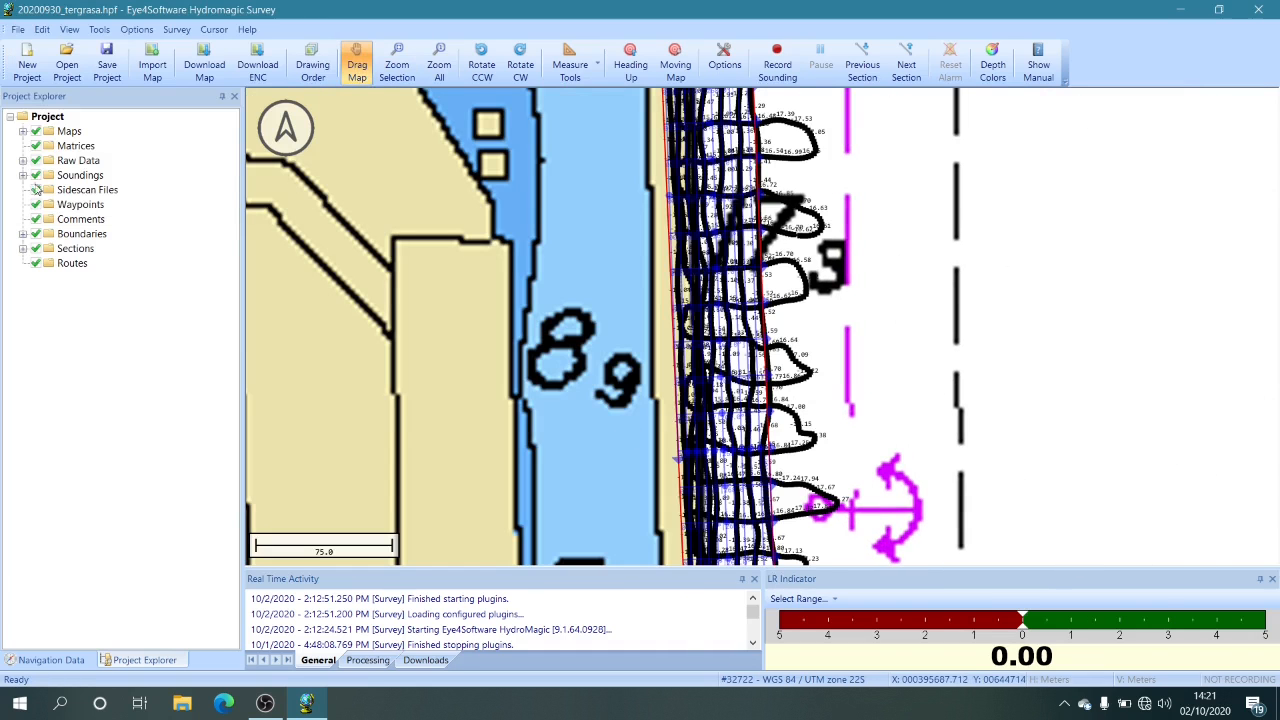
click(36, 161)
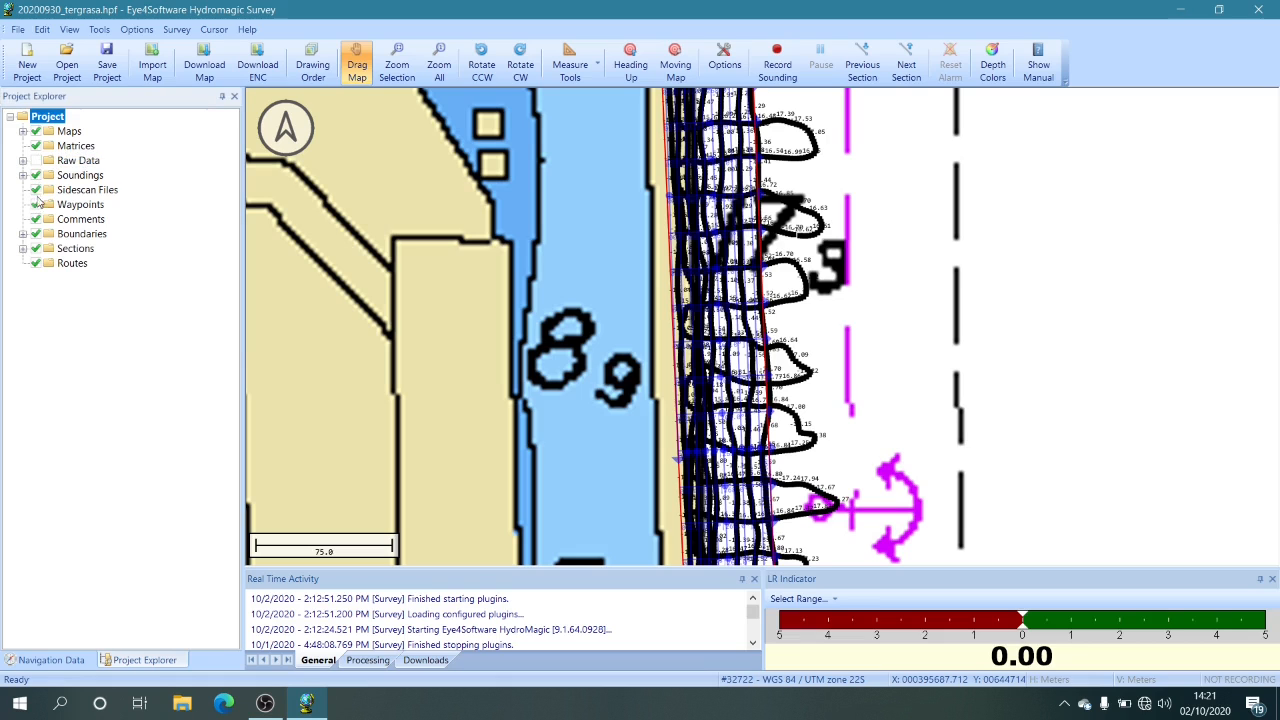
click(36, 176)
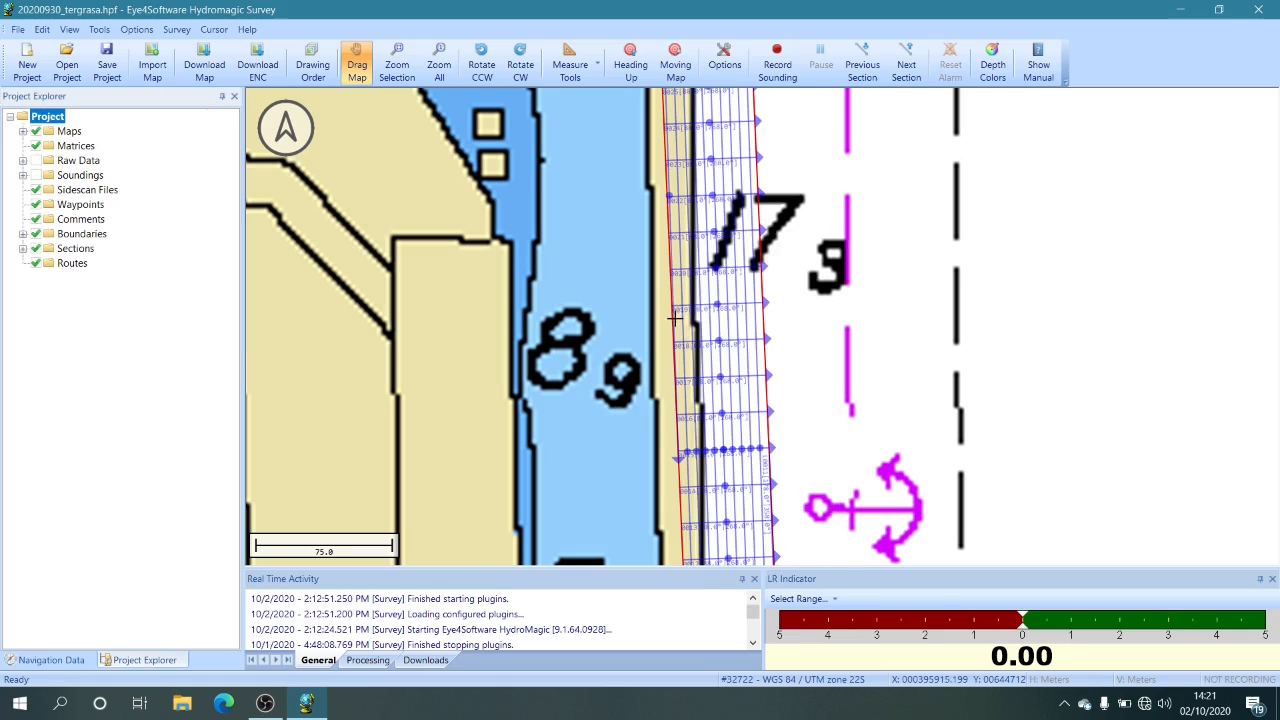
scroll(751, 351, up, 3)
scroll(771, 357, up, 2)
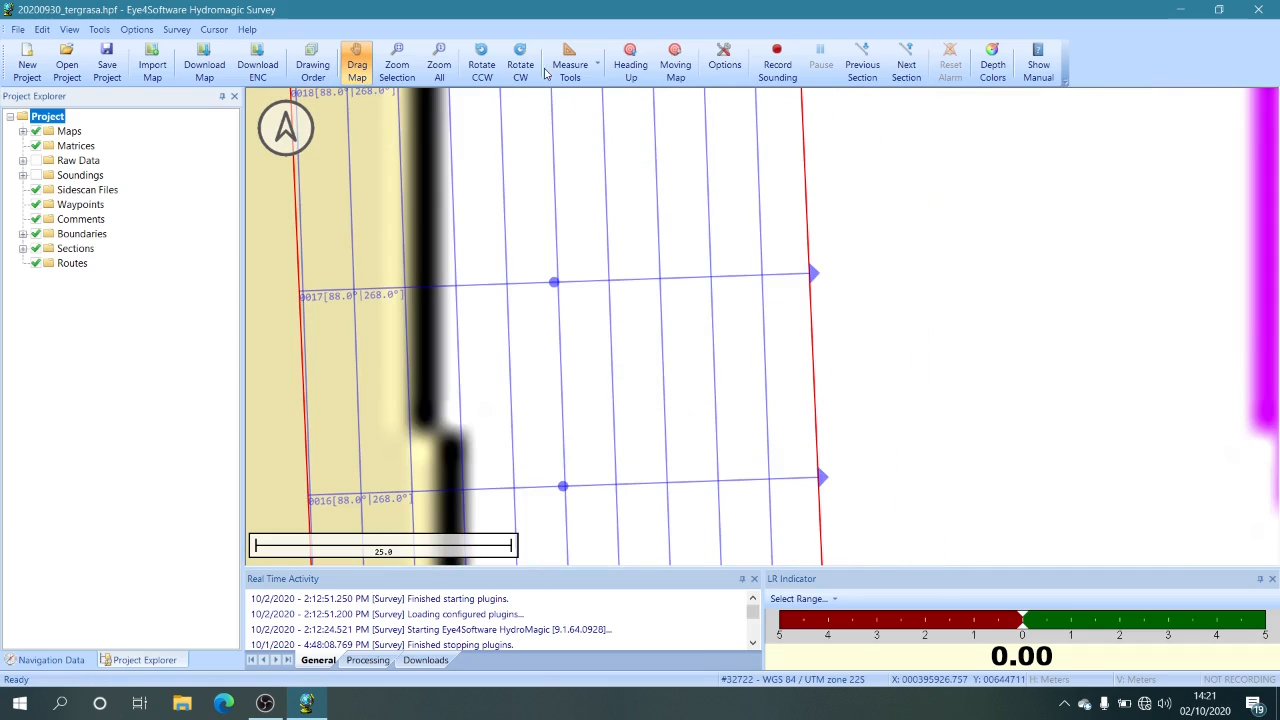
Measure the spacing between two neighbouring longitudinal section lines near section 0017, and close the distance results.
click(592, 66)
click(580, 97)
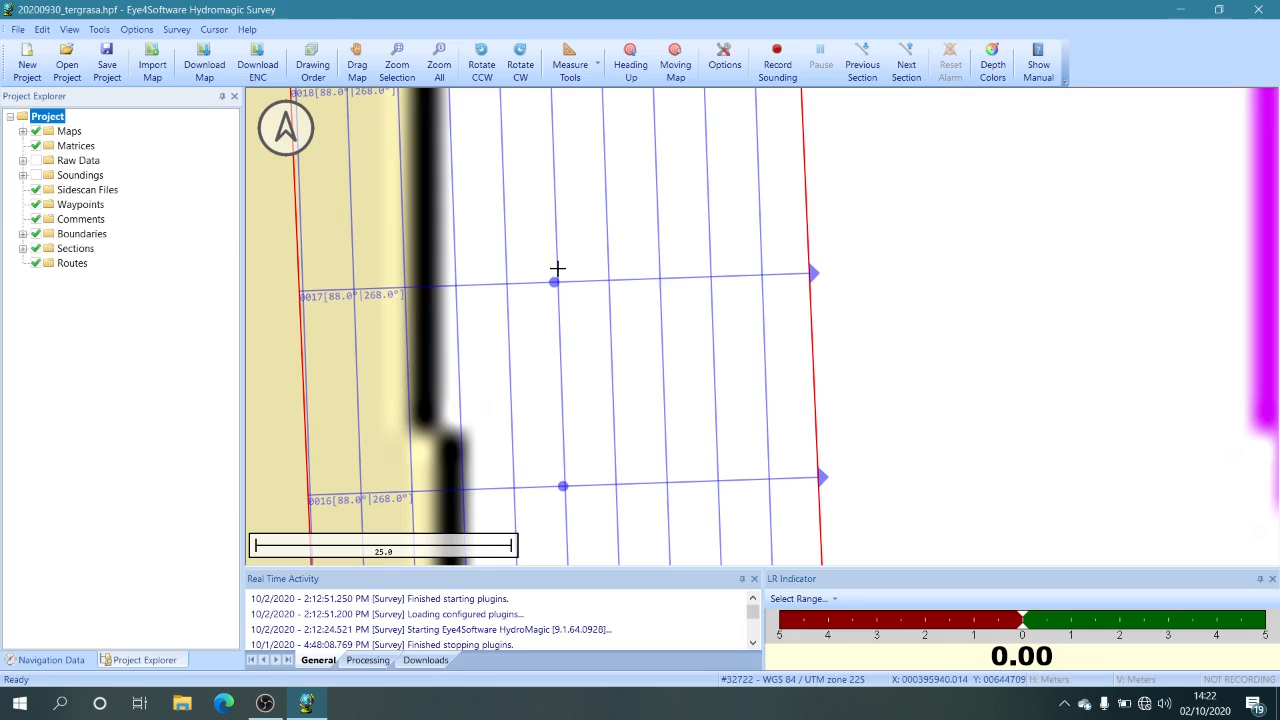
drag(557, 268, 608, 268)
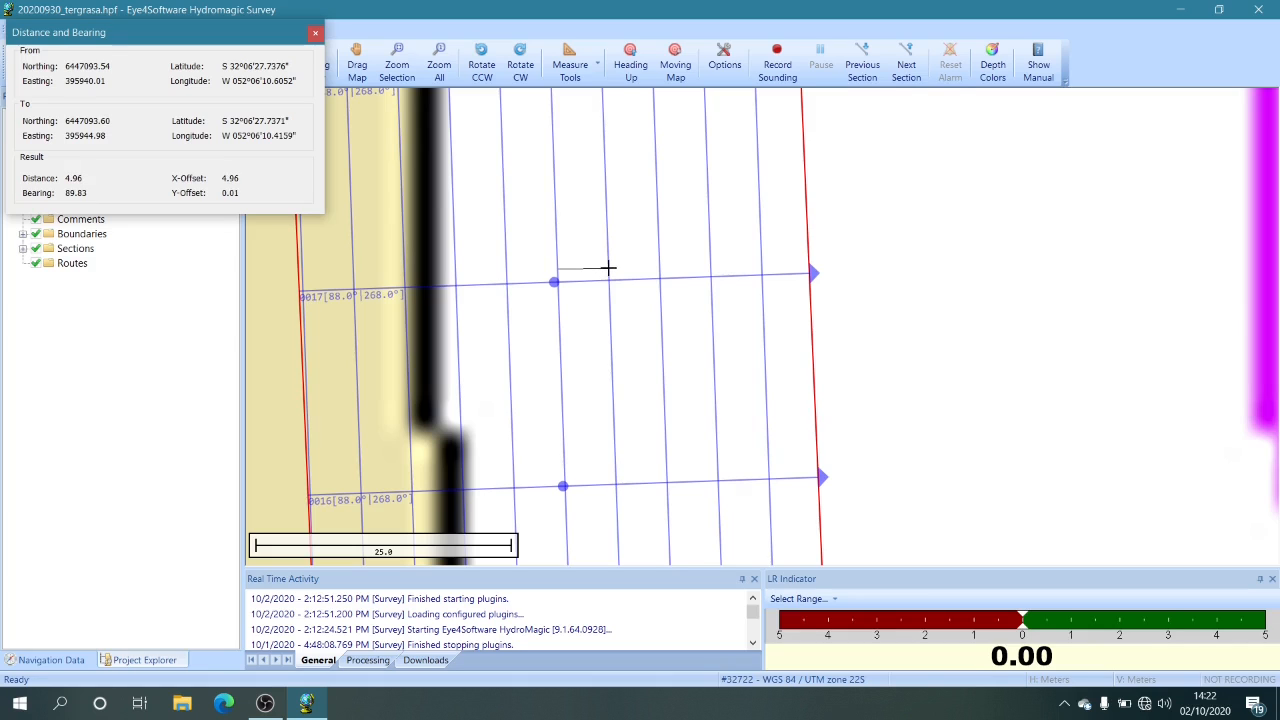
drag(608, 268, 609, 266)
drag(608, 266, 448, 240)
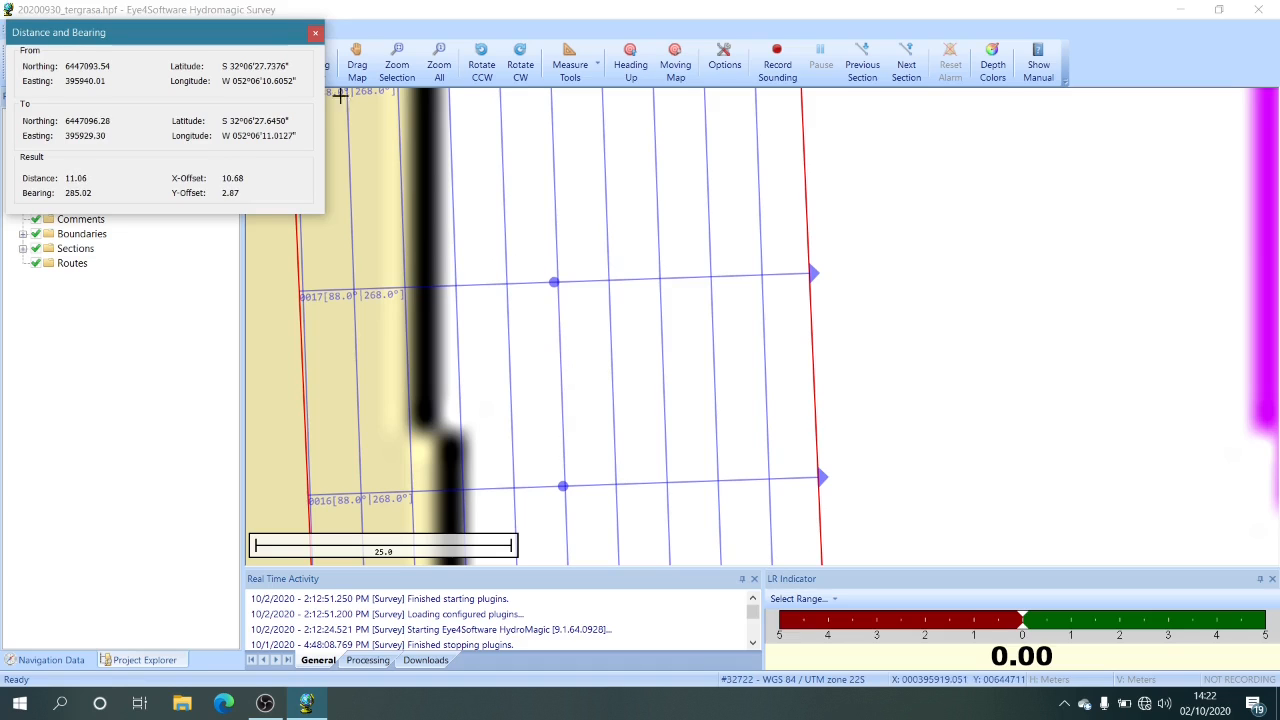
click(314, 34)
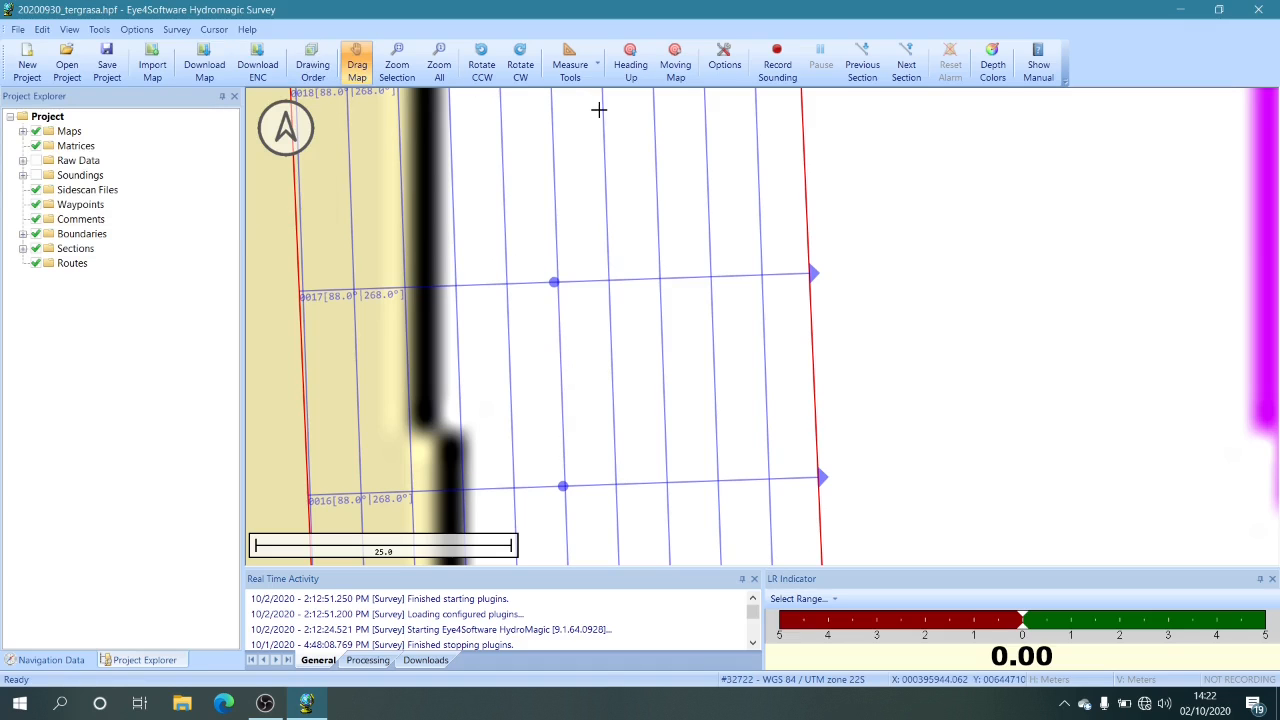
Turn on the Heading Up map orientation.
click(630, 66)
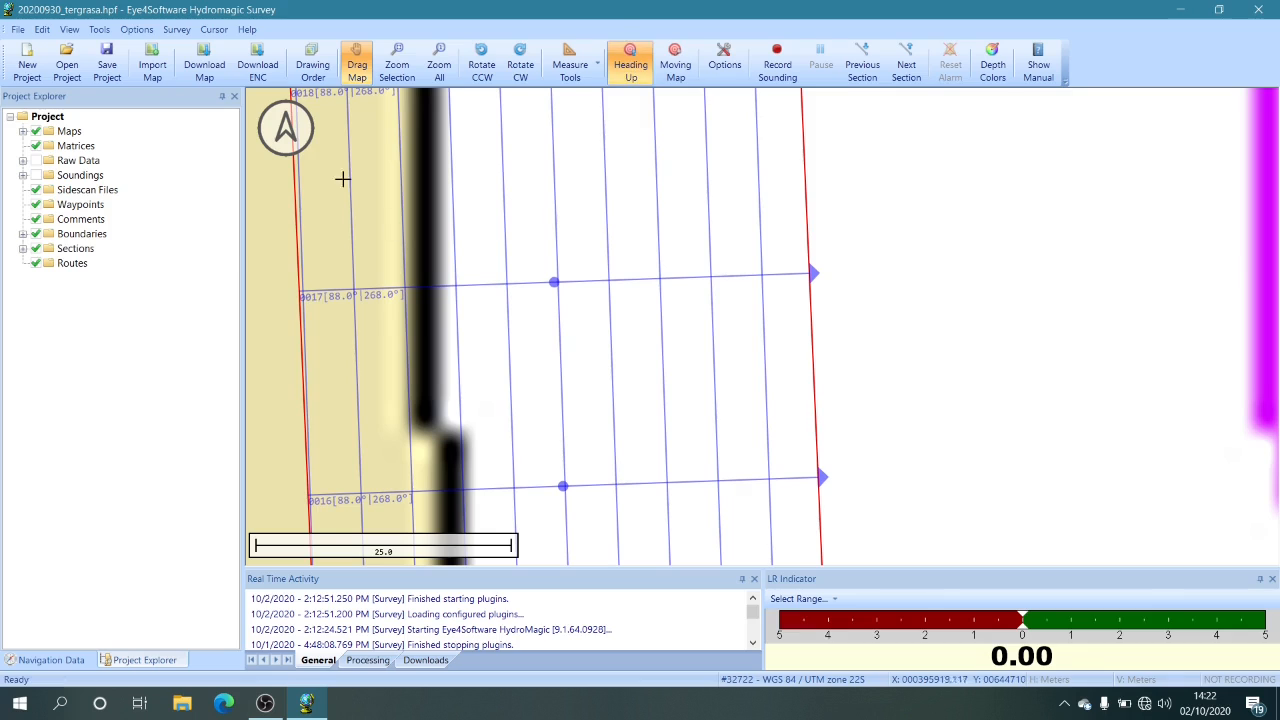
Try the Moving Map mode, and leave both Moving Map and Heading Up turned off.
click(676, 66)
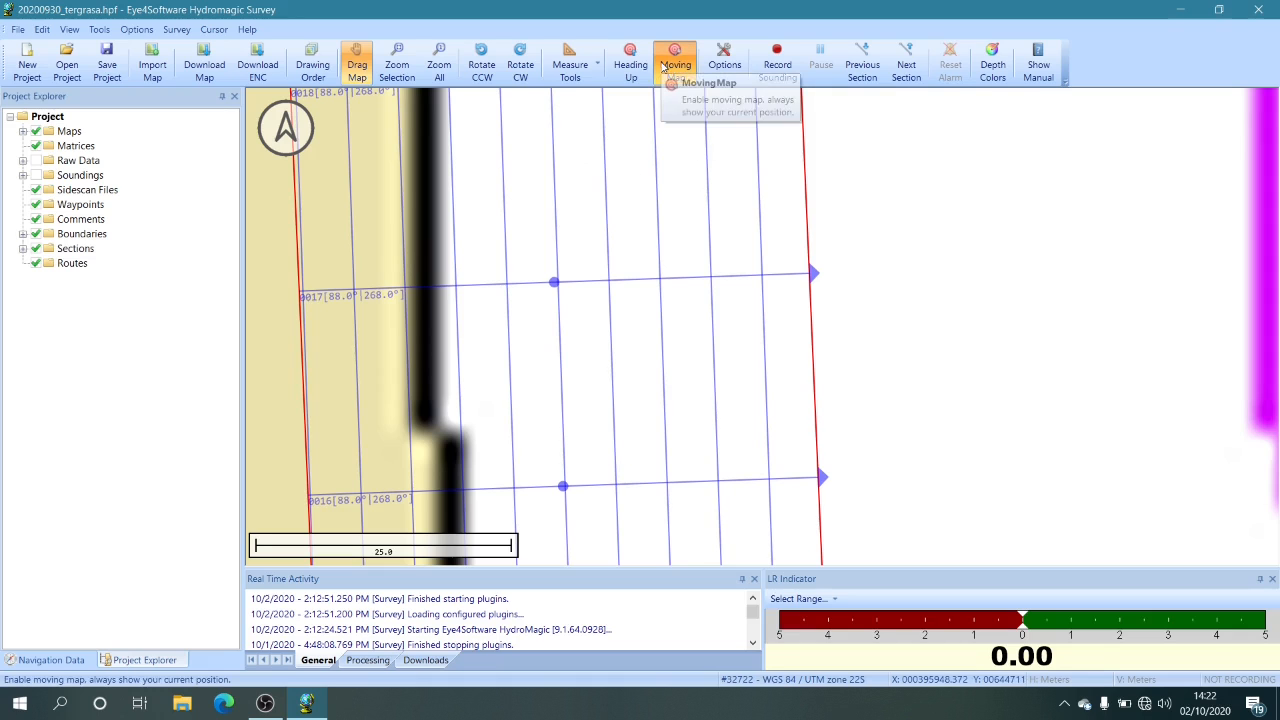
click(630, 63)
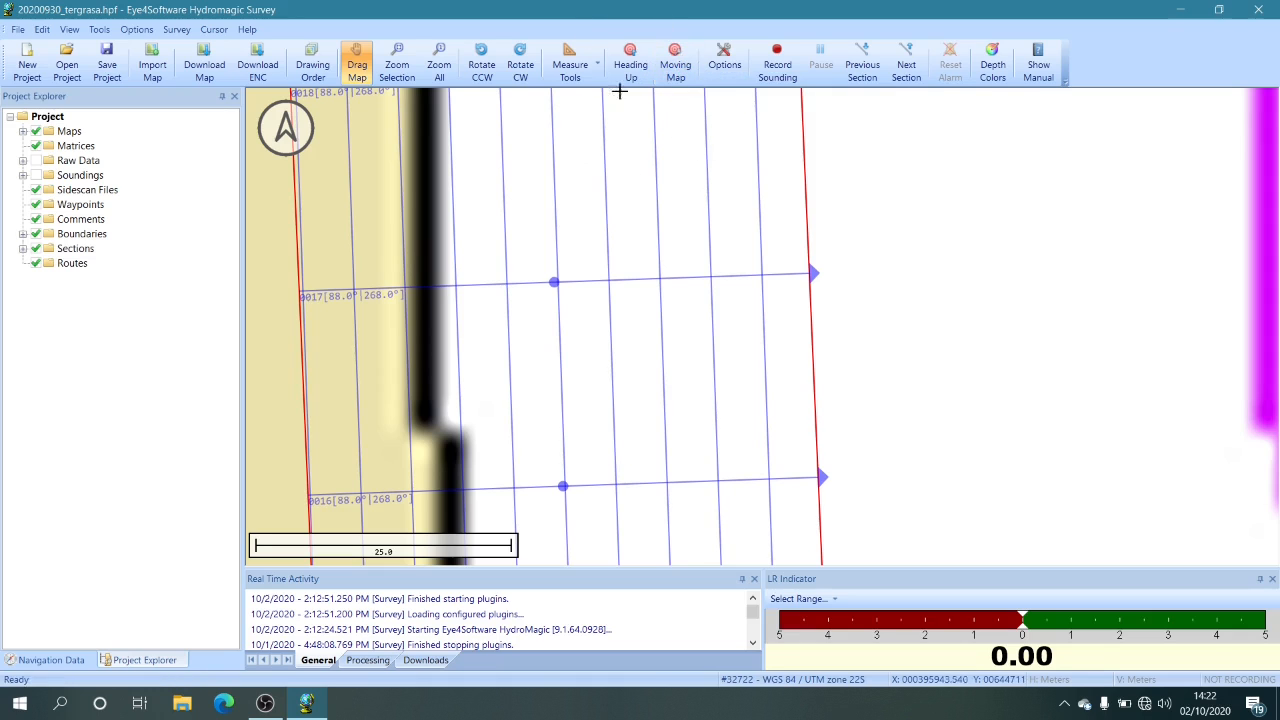
scroll(742, 294, down, 4)
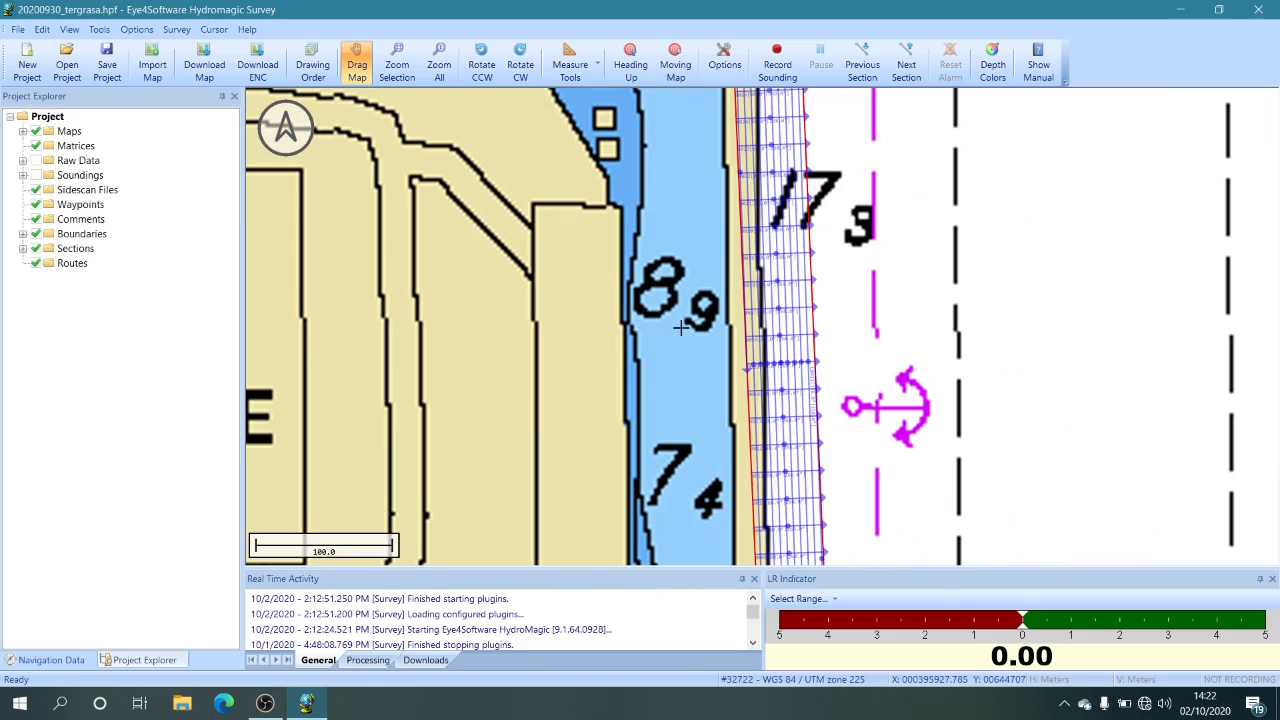
scroll(790, 370, up, 3)
scroll(718, 340, down, 3)
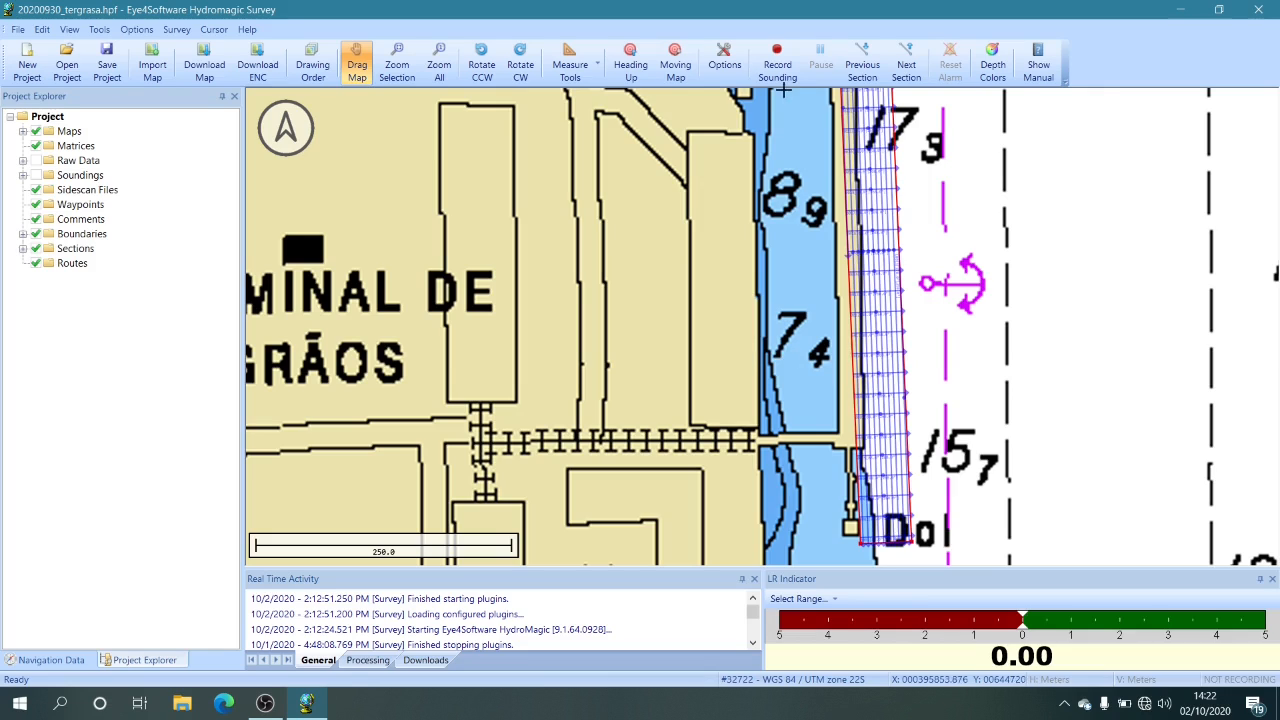
Open the preferences and review the unit and format settings and the list of connected devices.
click(725, 60)
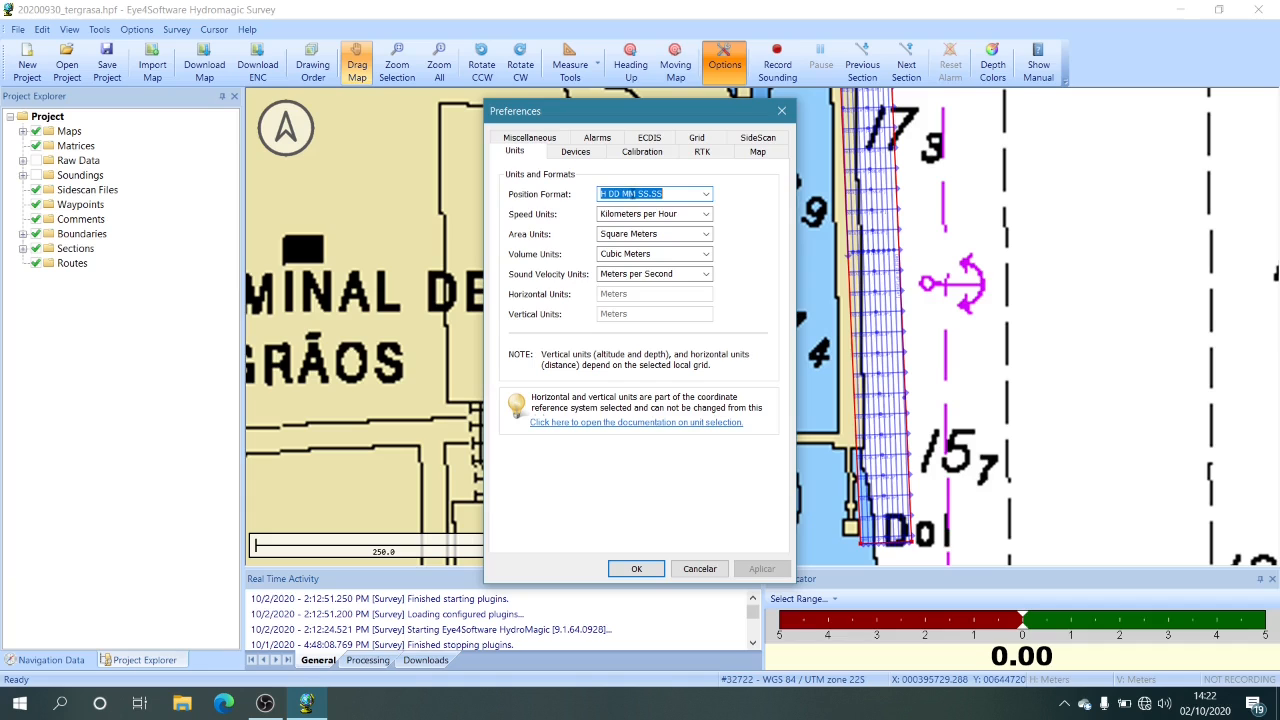
key(Tab)
key(Tab)
key(Tab)
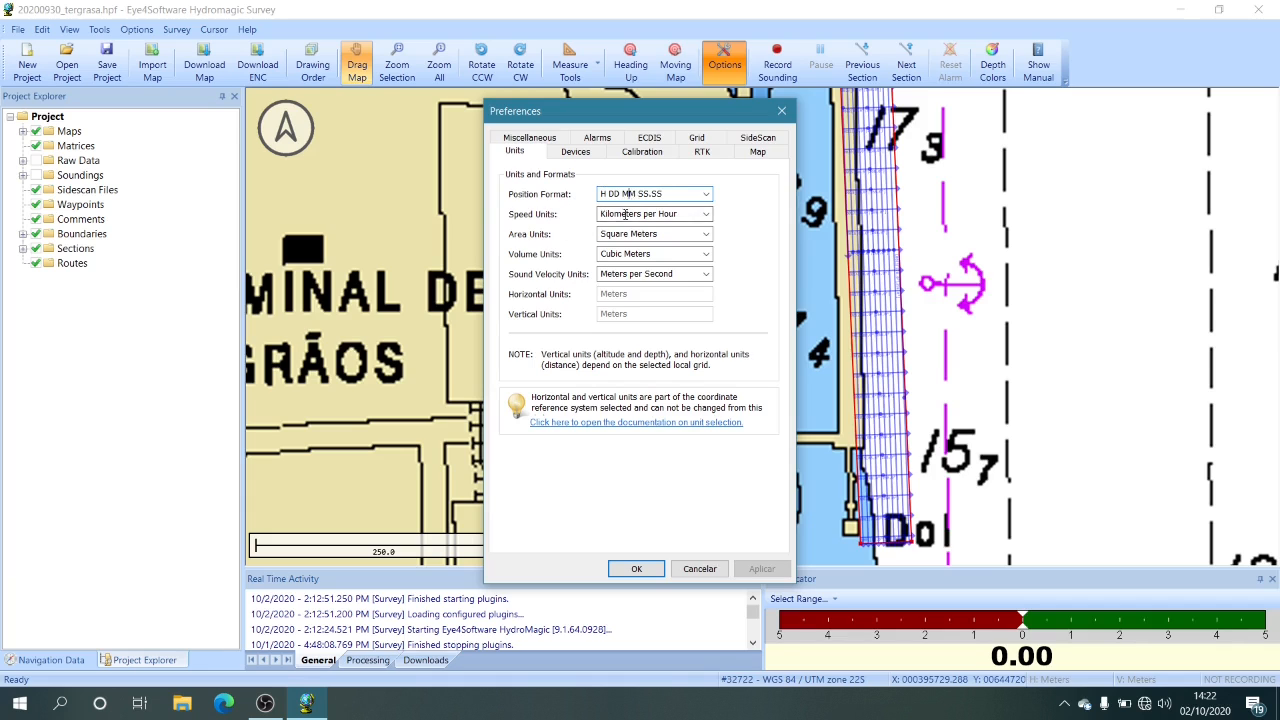
key(Tab)
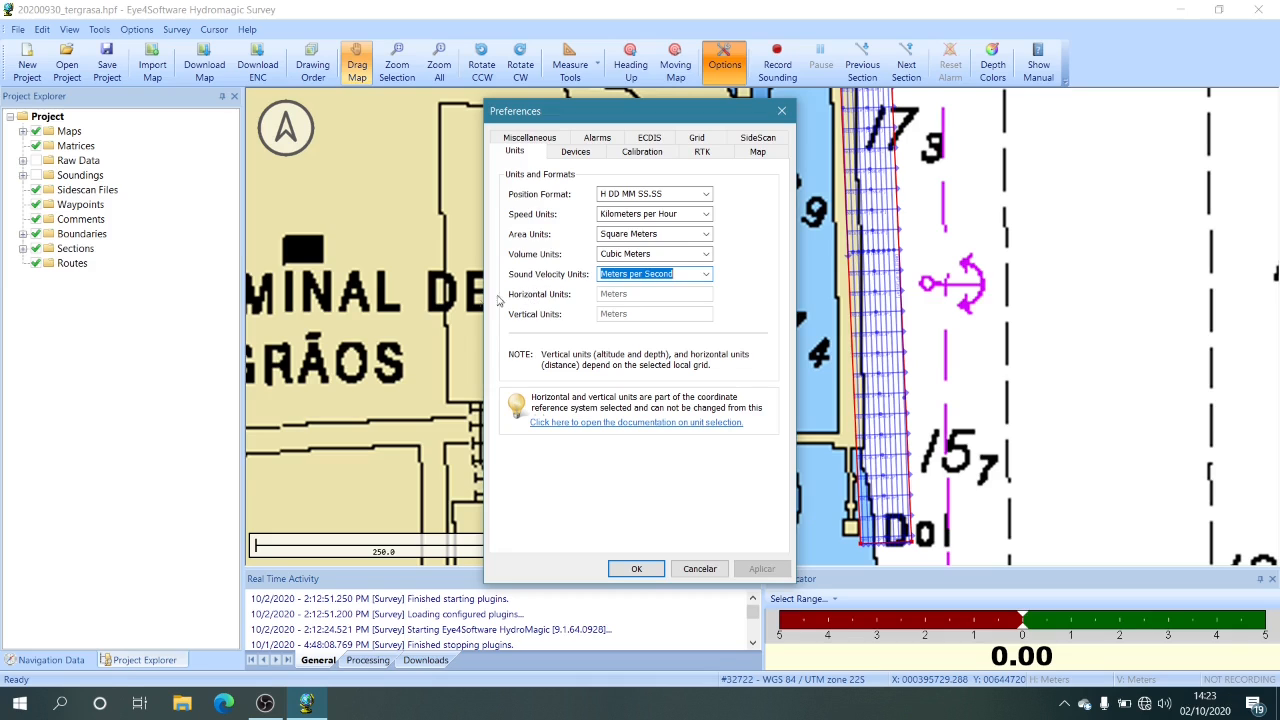
click(576, 152)
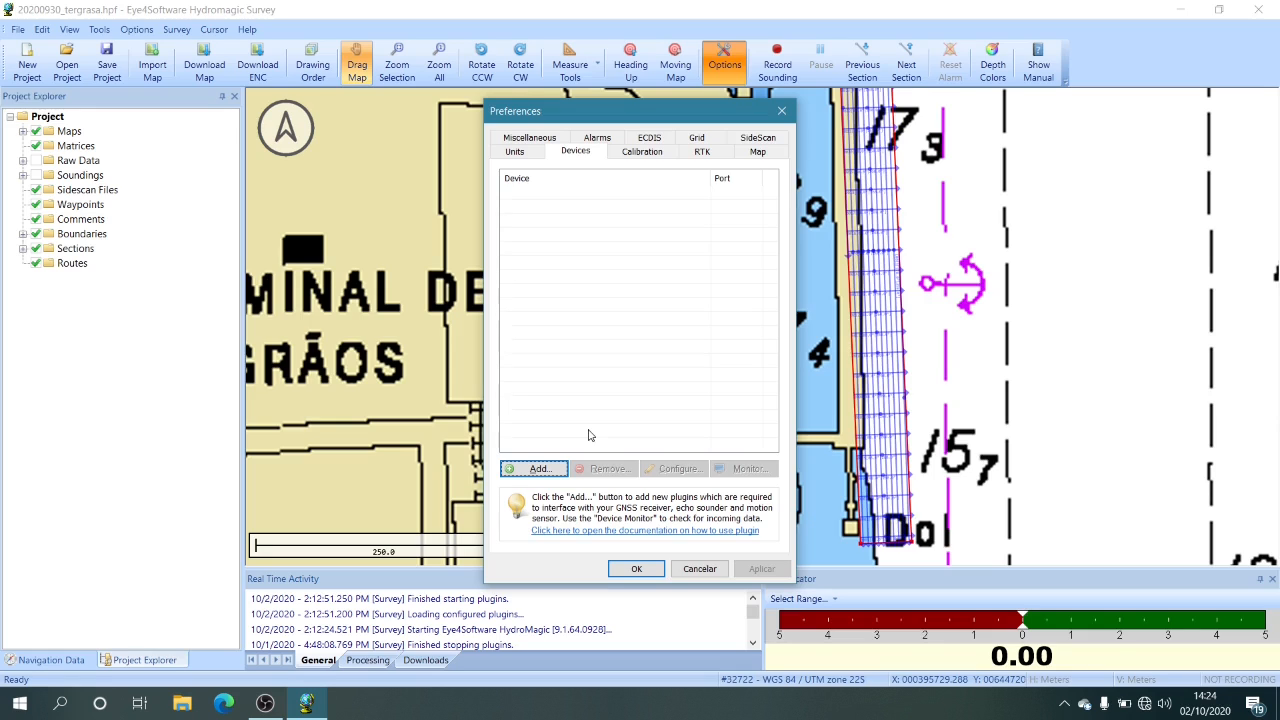
Enable the fixed-draft echosounder offset in the calibration preferences and keep the heading mode on Use True heading (GPS).
click(645, 155)
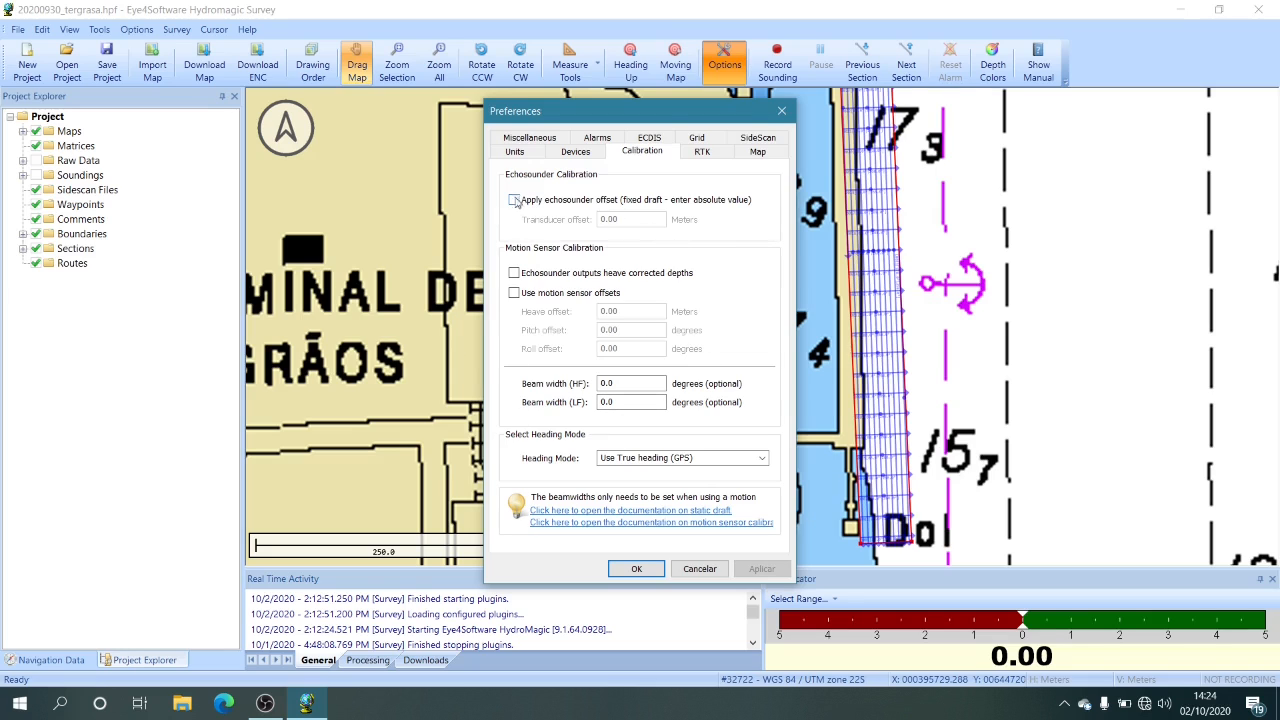
click(513, 200)
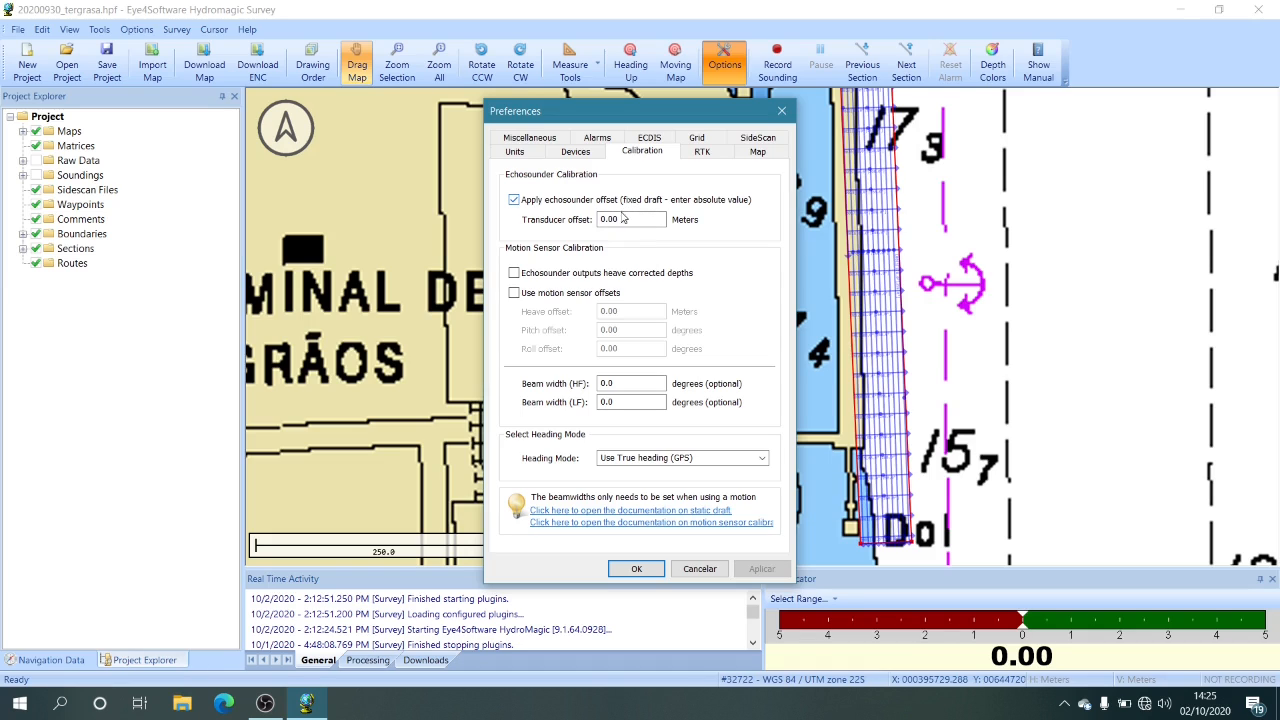
double_click(622, 218)
double_click(603, 383)
click(619, 383)
click(762, 459)
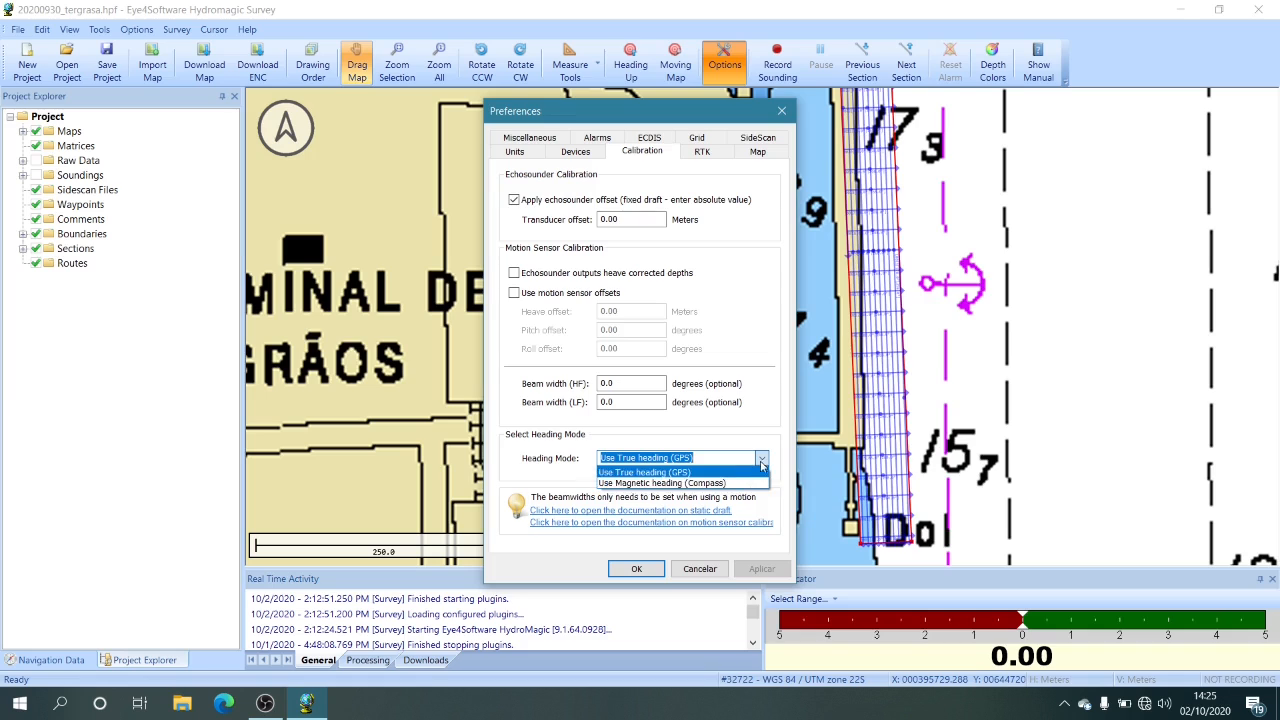
click(751, 470)
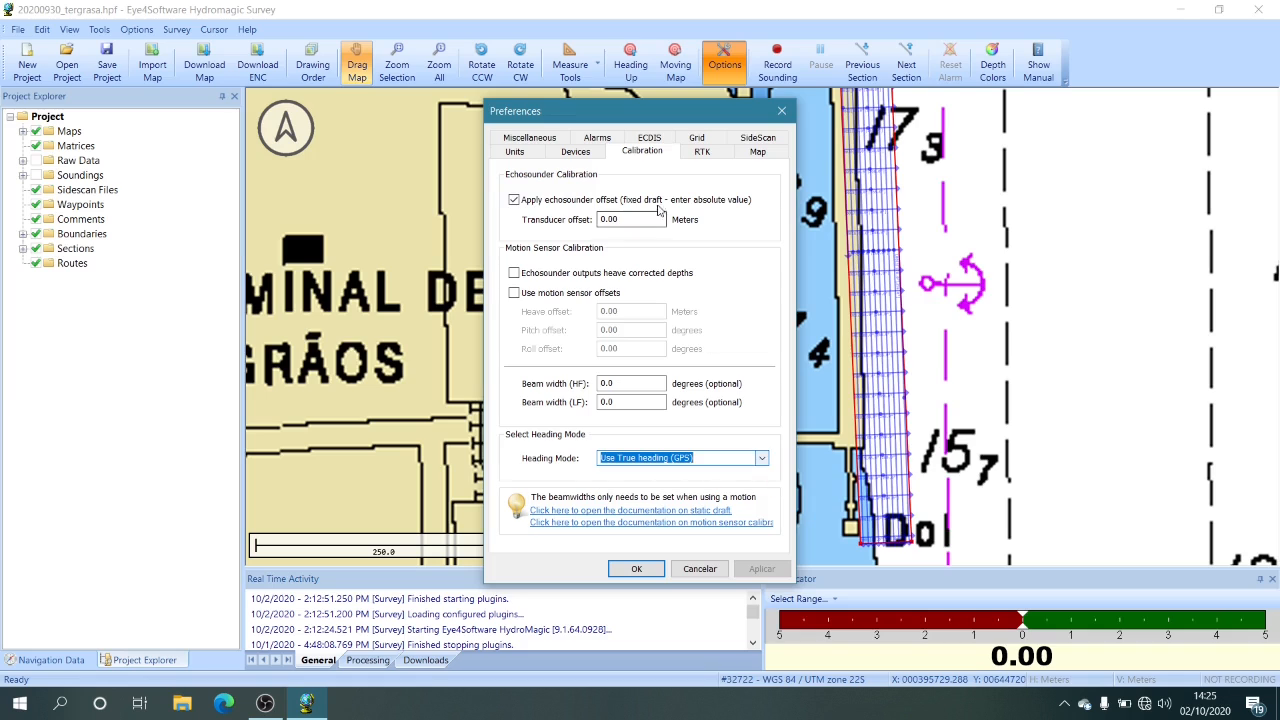
Try the RTK real-time tide calculation option with its antenna height field, and switch the option back off.
click(703, 153)
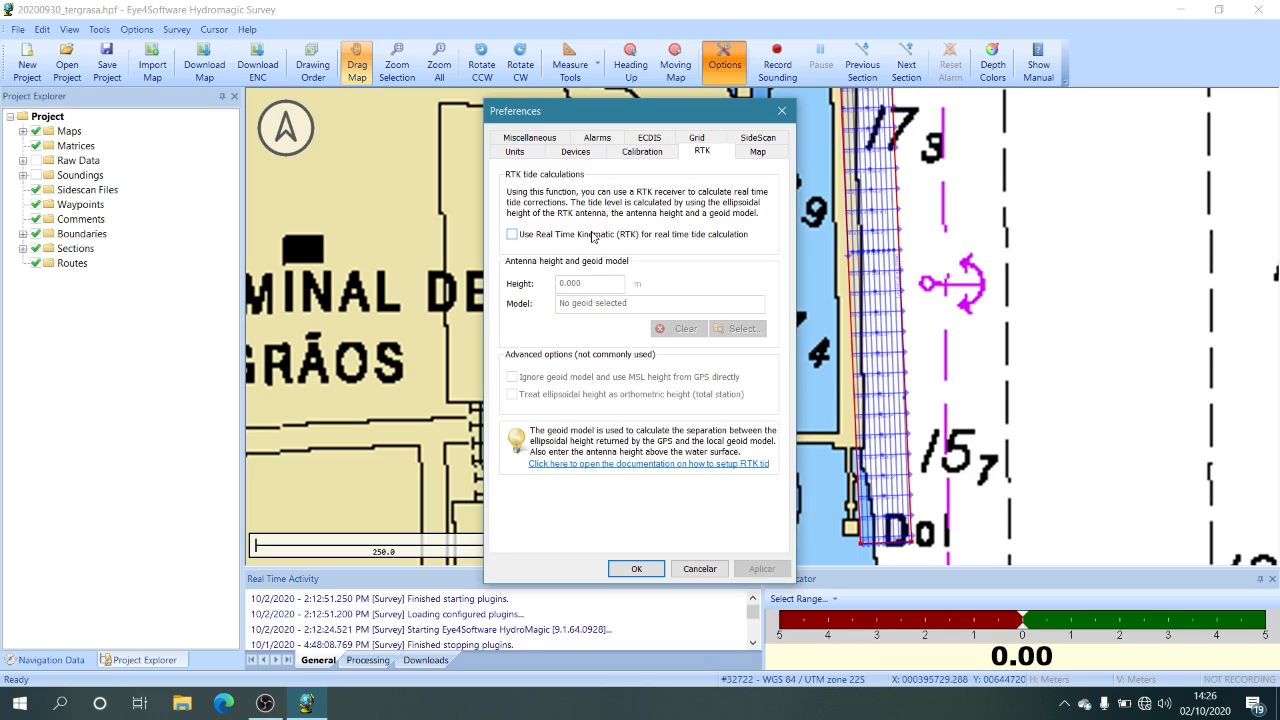
click(512, 235)
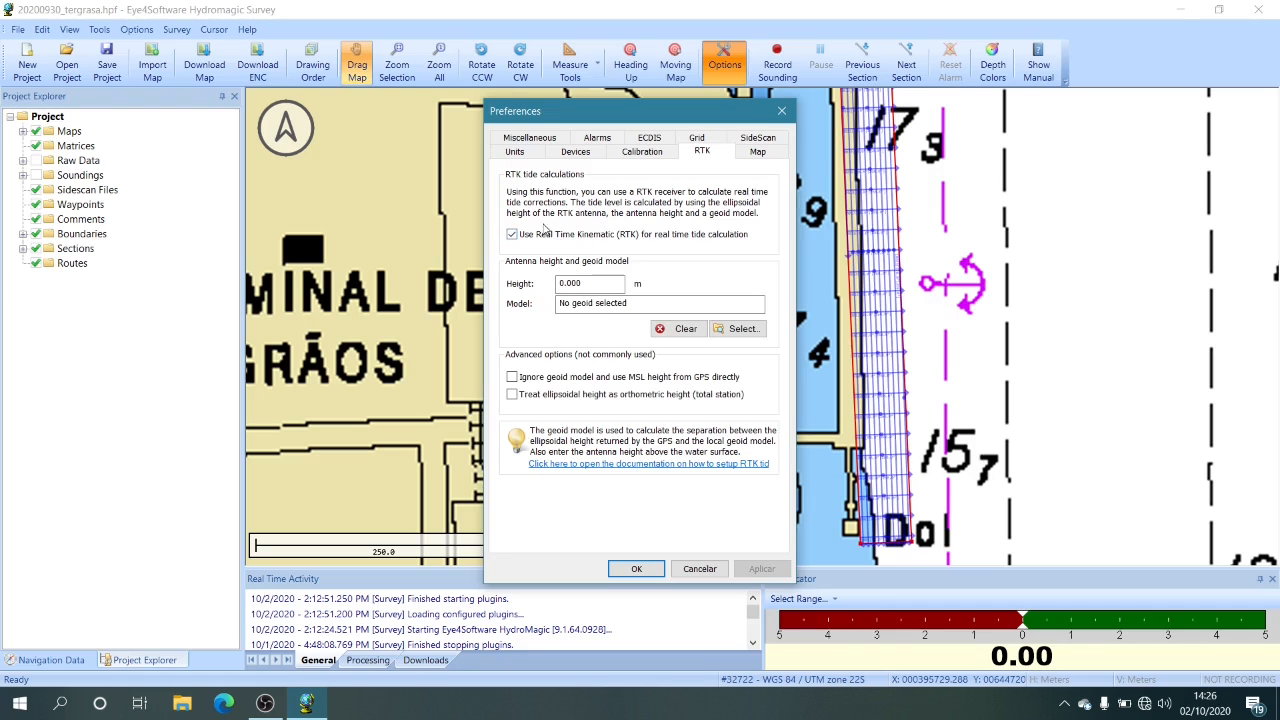
double_click(592, 283)
click(513, 236)
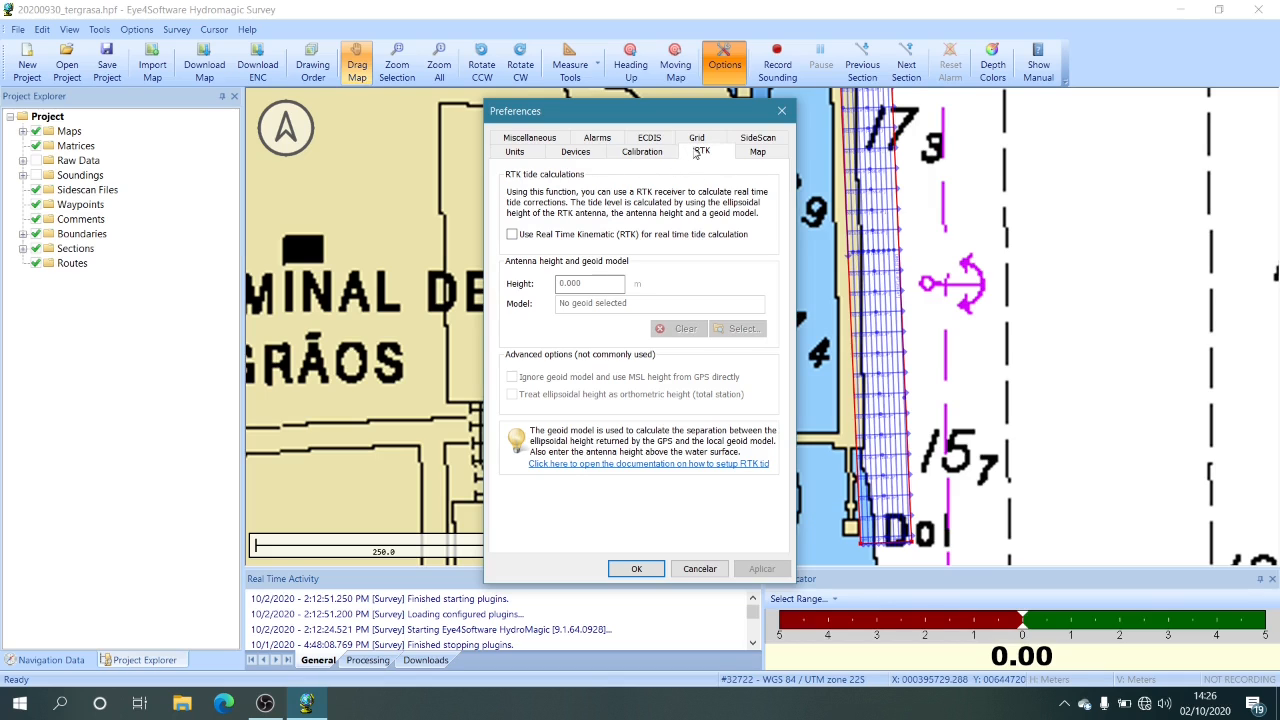
Compare the Devices, Calibration and RTK preferences again.
click(576, 152)
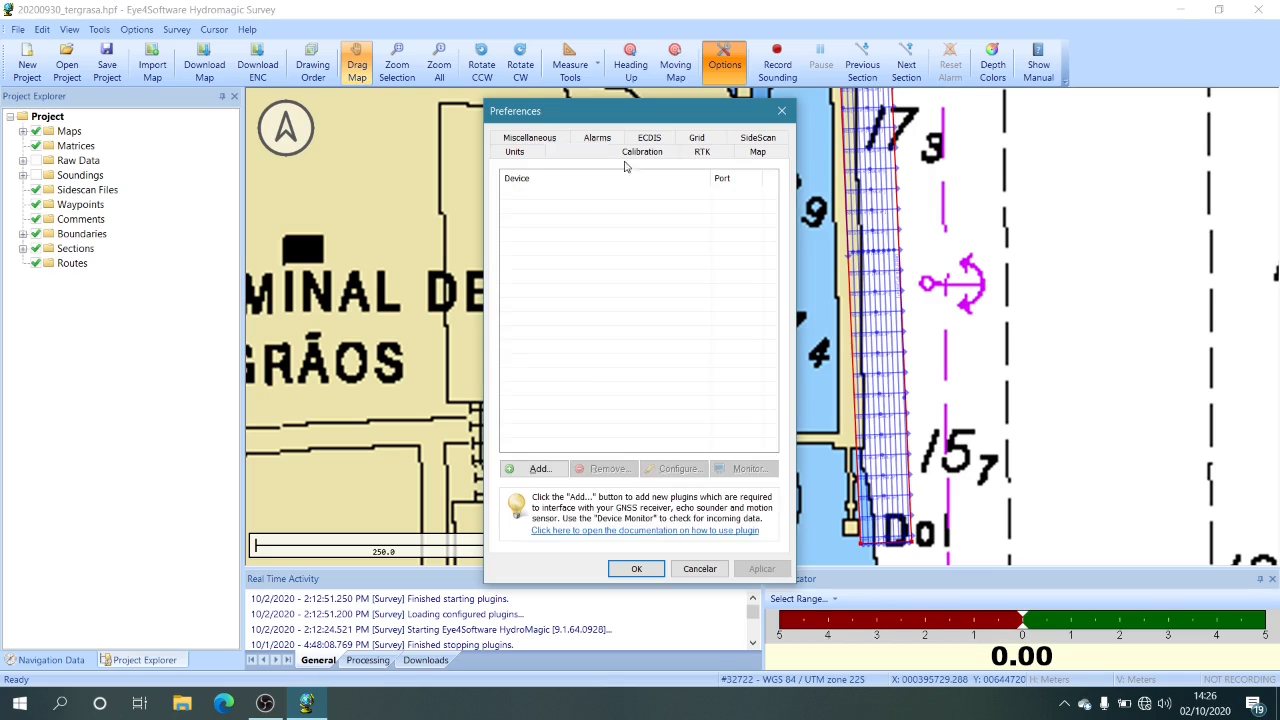
click(645, 152)
click(701, 152)
click(643, 152)
click(598, 152)
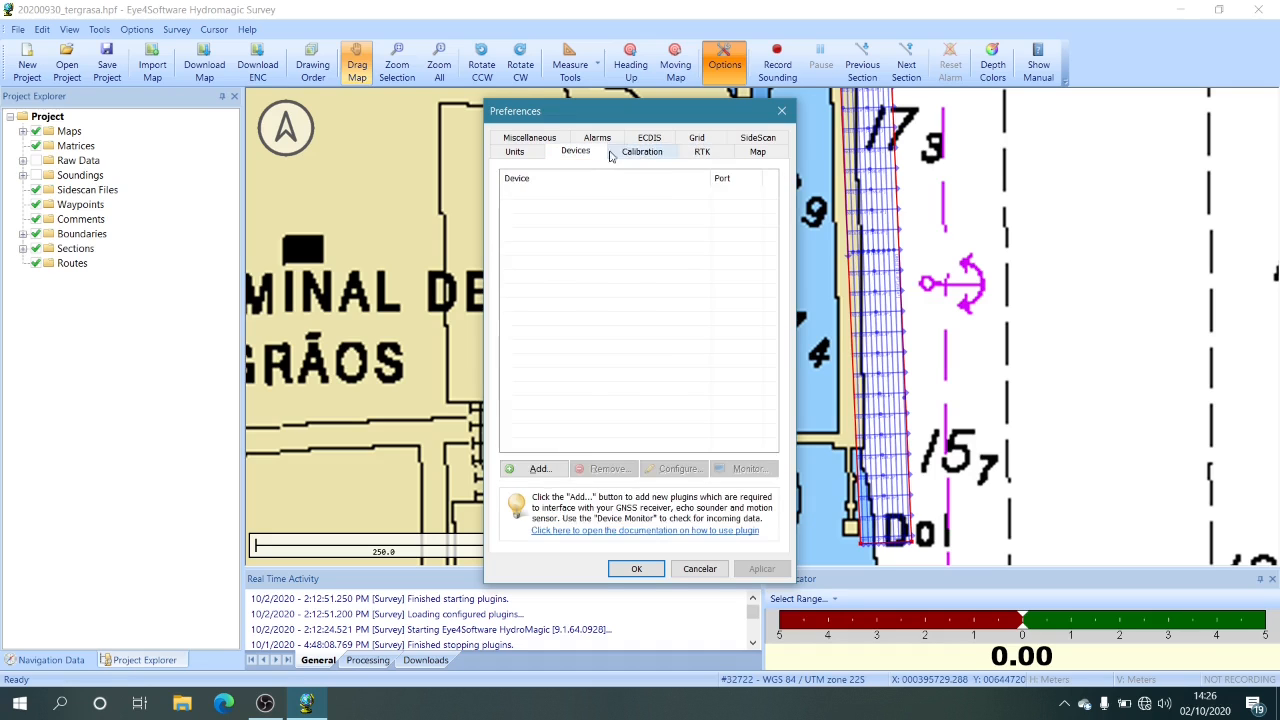
click(646, 152)
click(703, 152)
click(594, 154)
click(645, 153)
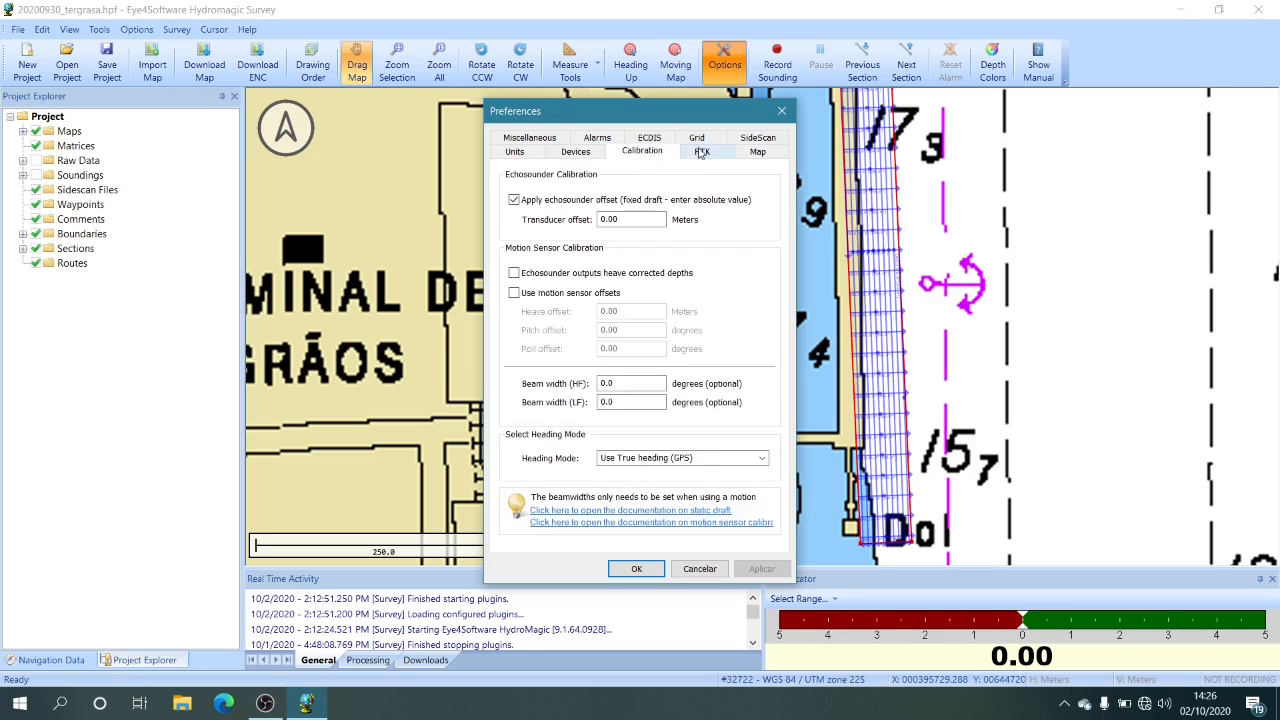
click(712, 153)
Review the Map, SideScan, Grid and ECDIS preferences, including the vessel shape file.
click(758, 152)
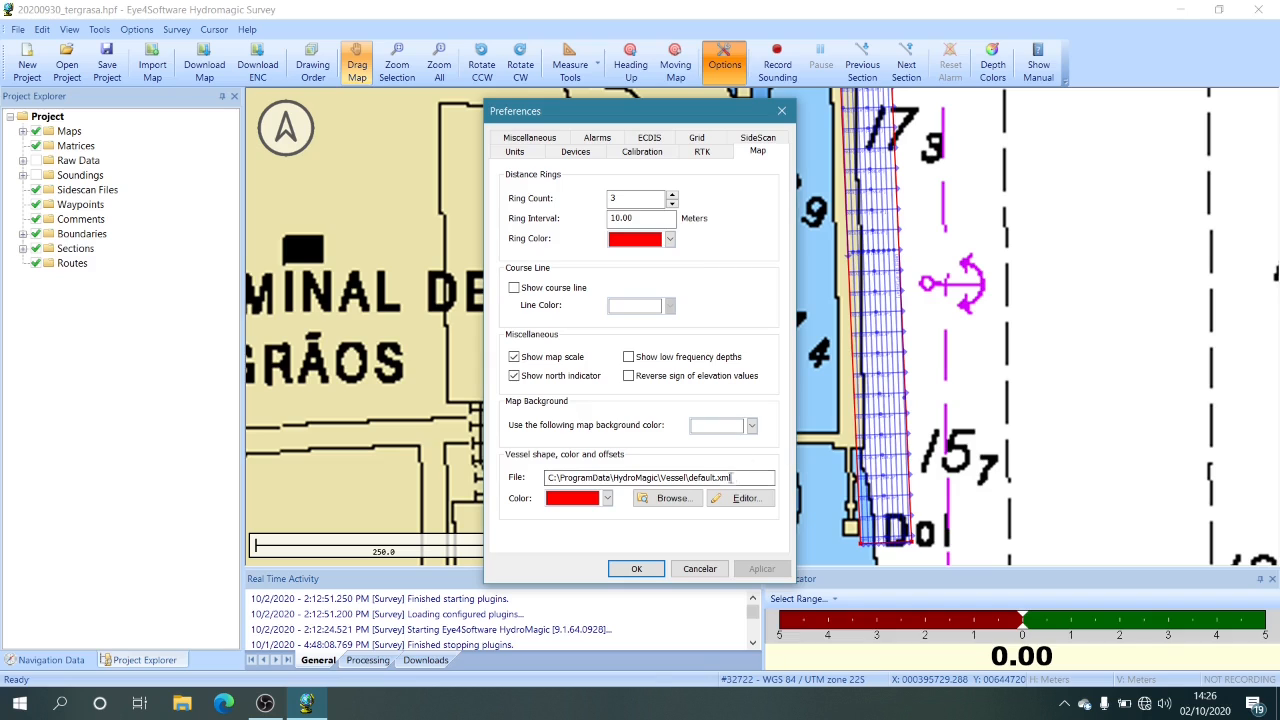
click(742, 477)
click(748, 141)
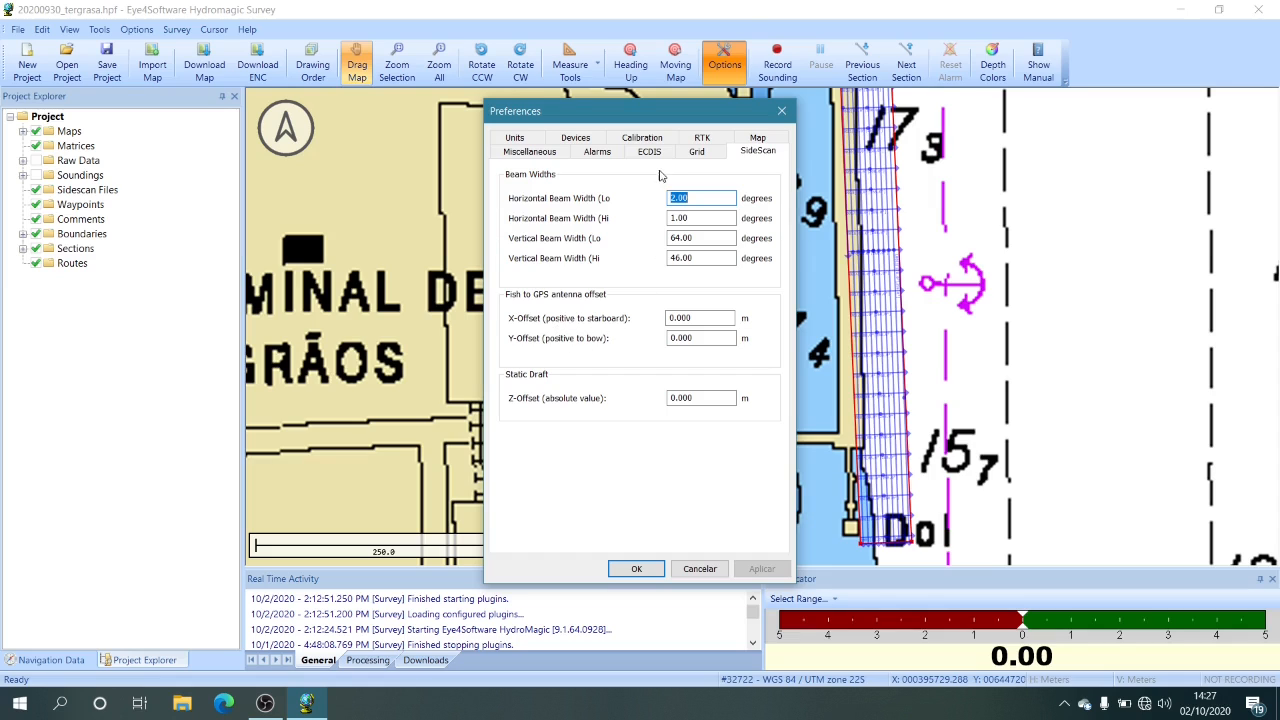
click(699, 156)
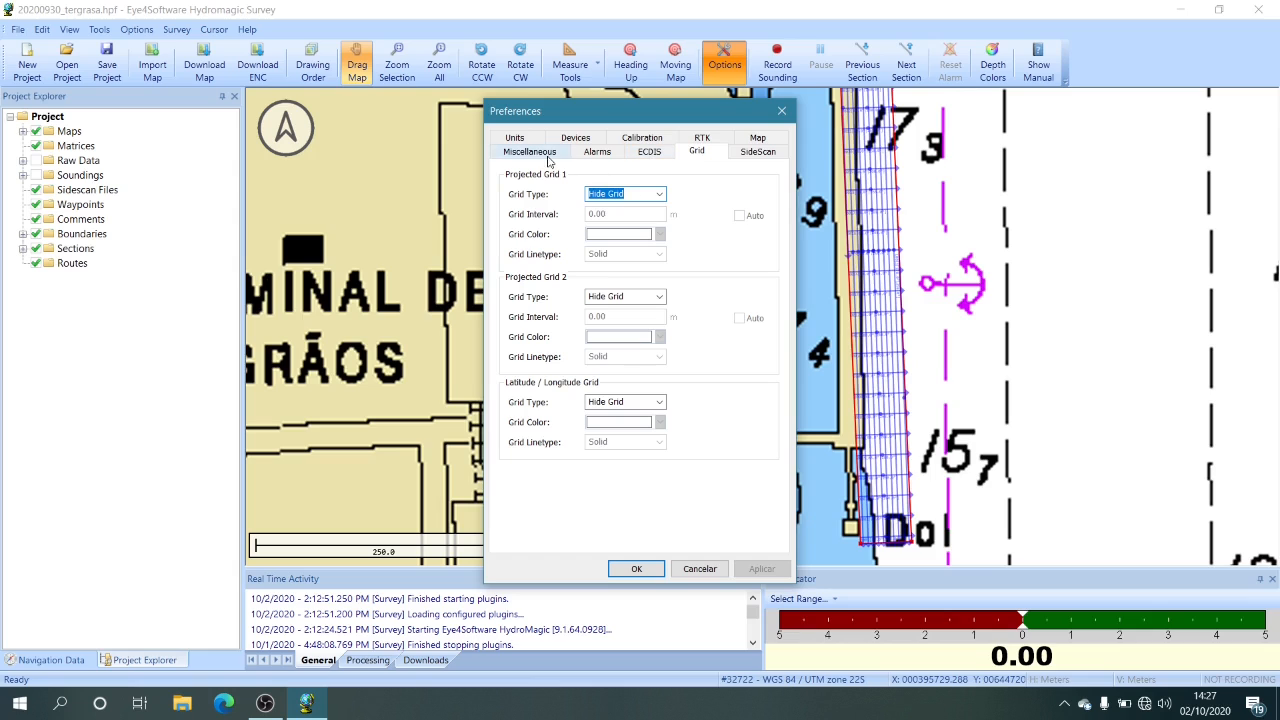
click(652, 163)
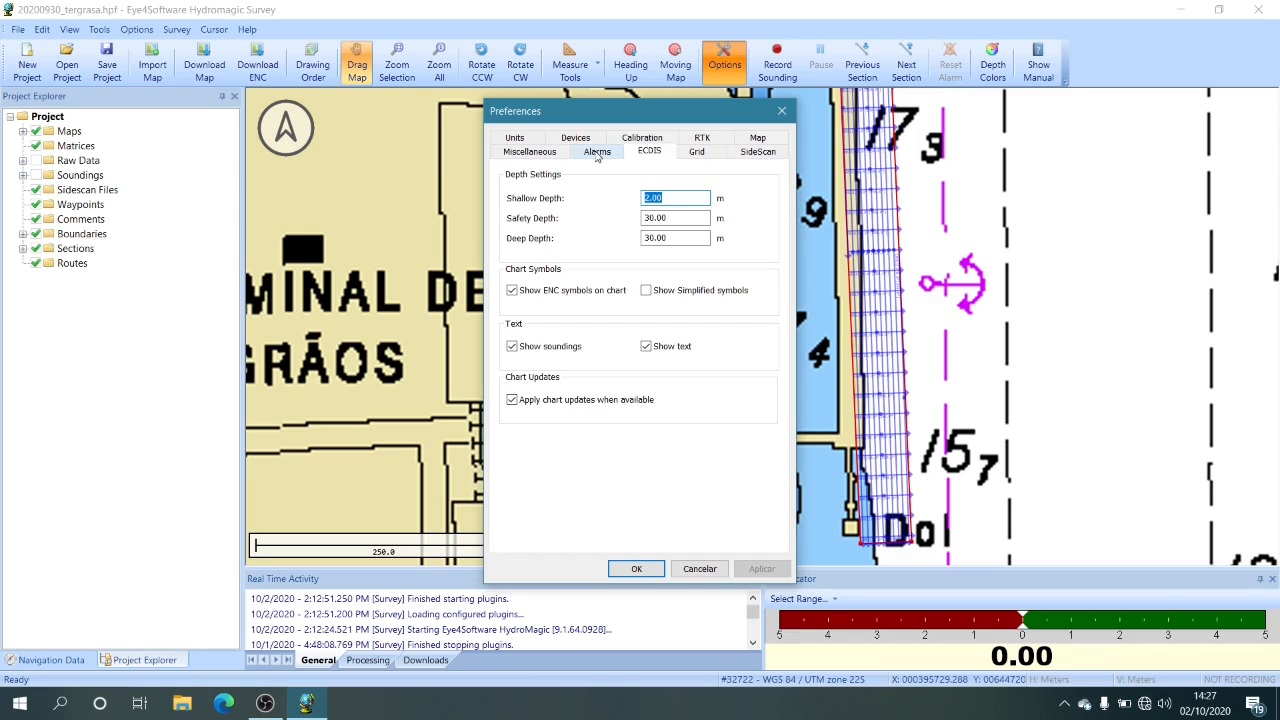
Try enabling the sounder alarm for invalid and out-of-range soundings, examine its depth limits, and discard the change.
click(596, 152)
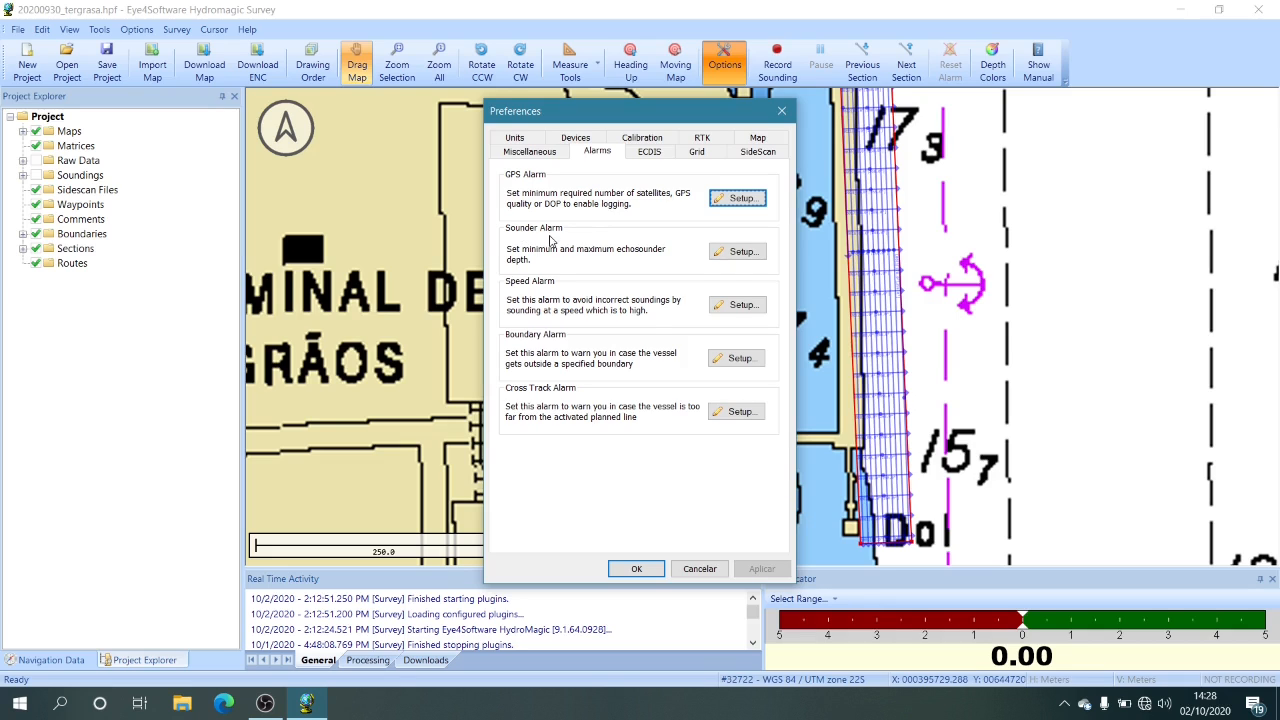
click(720, 258)
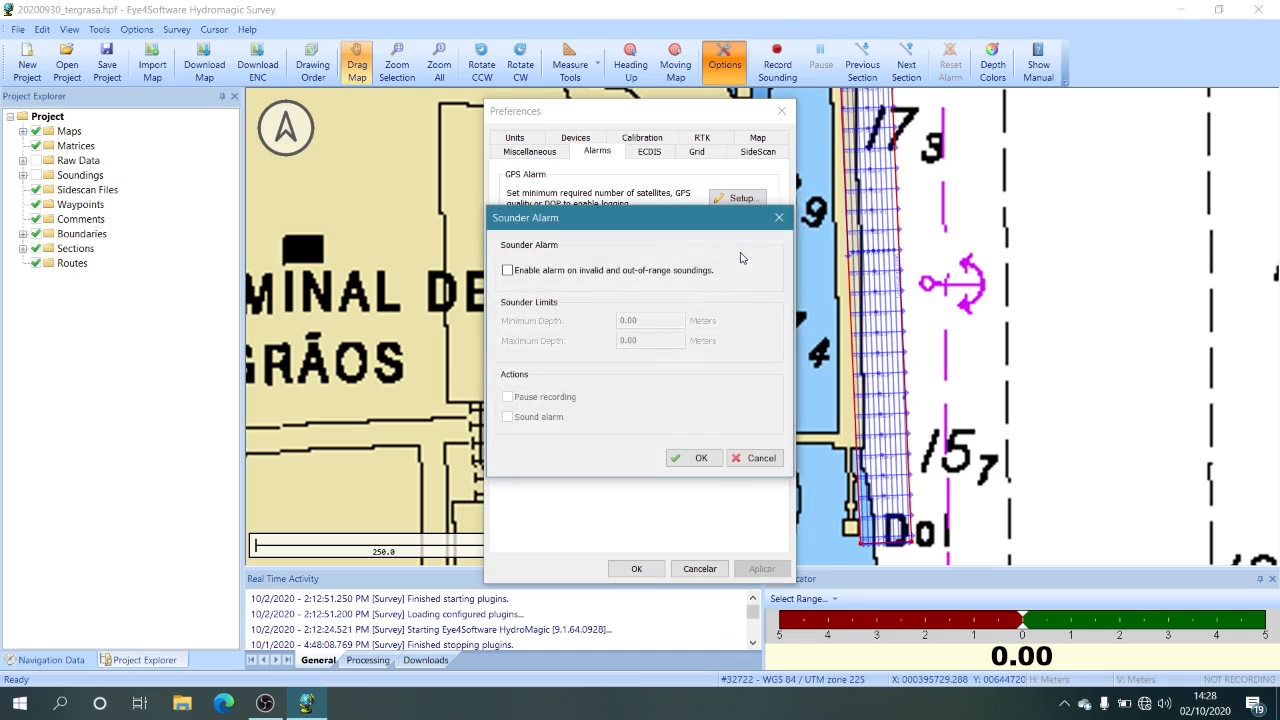
click(508, 272)
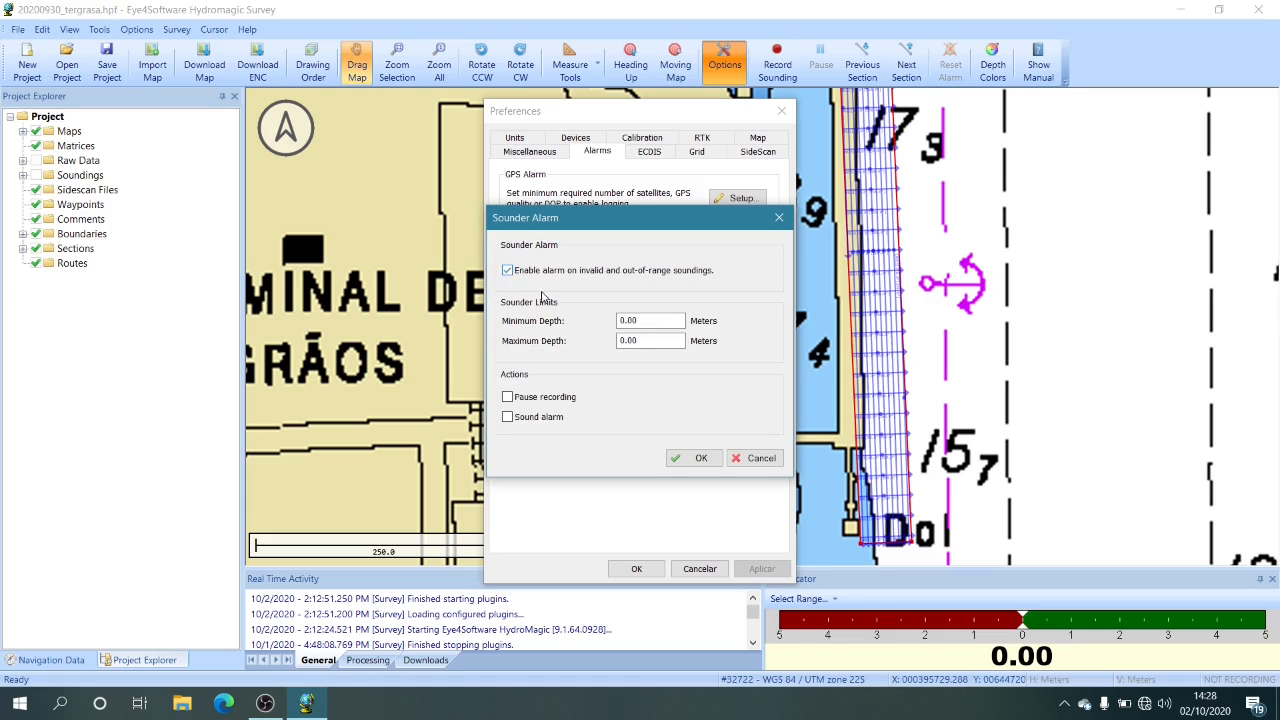
click(641, 338)
click(642, 319)
drag(649, 341, 628, 340)
click(755, 458)
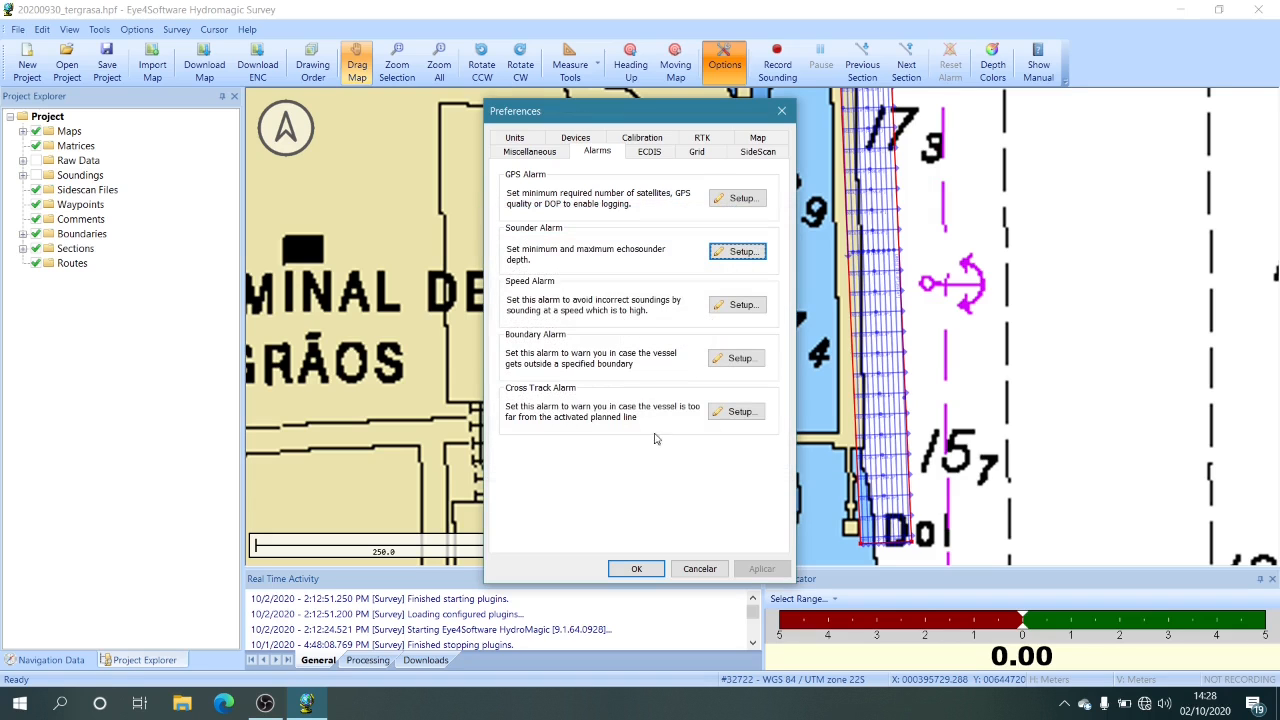
Try enabling the speed limit alarm, examine its maximum speed setting, and discard the change.
click(737, 304)
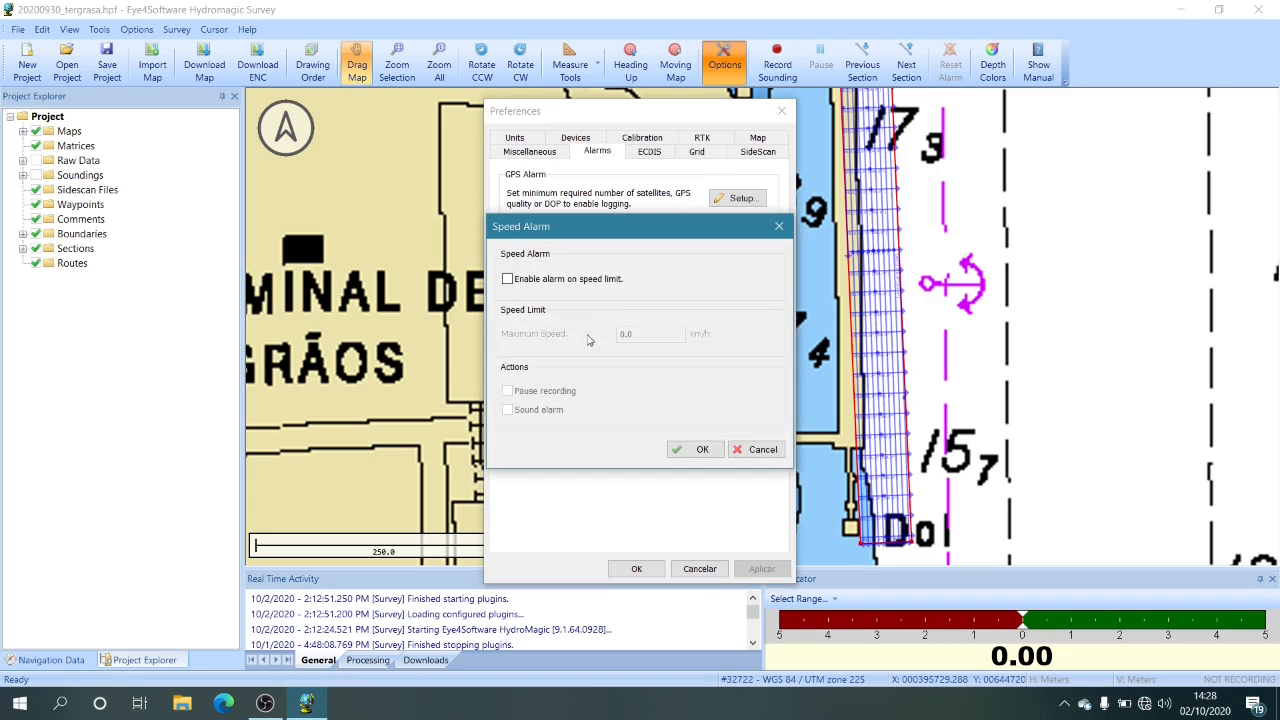
click(508, 279)
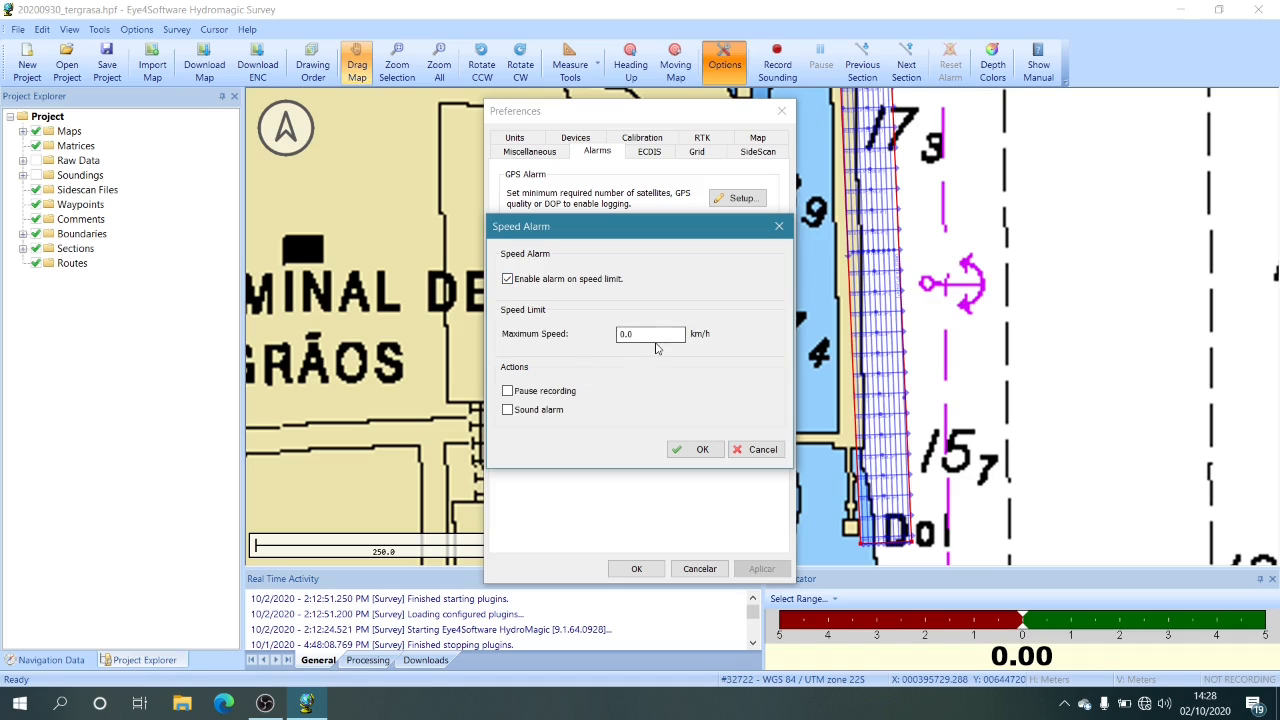
double_click(663, 332)
click(757, 449)
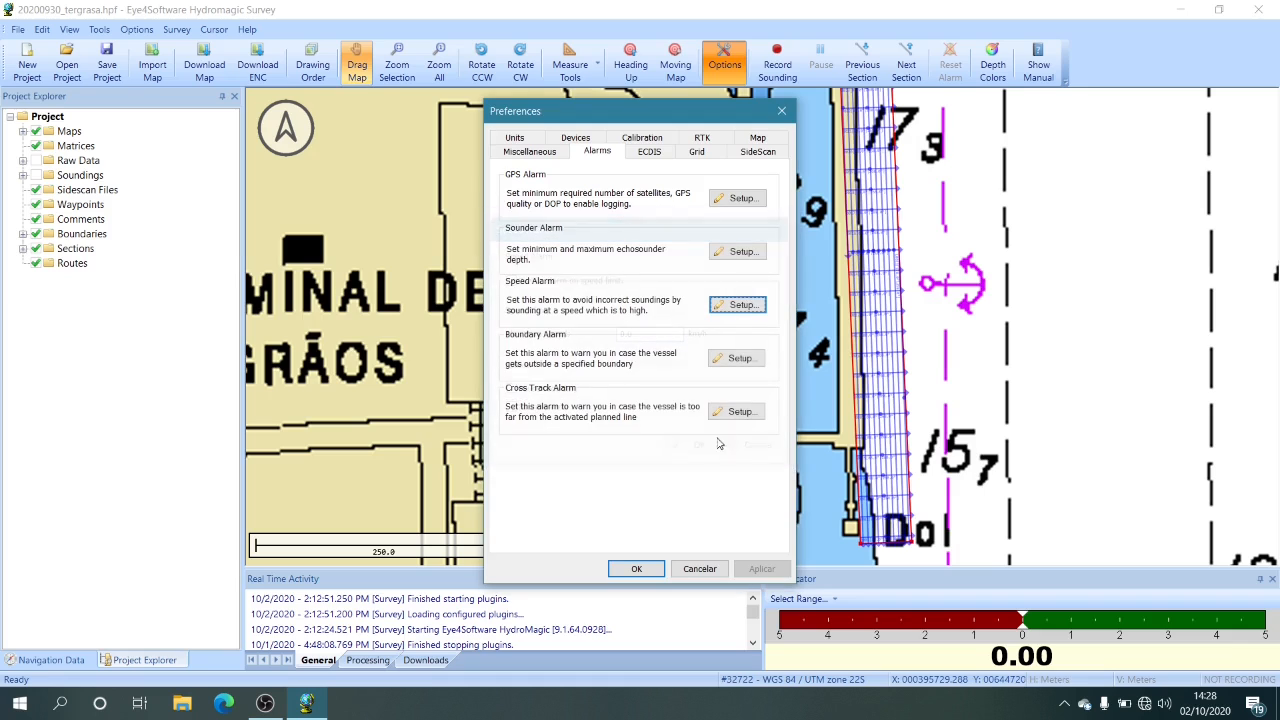
Enable the boundary alarm on vessel position, using area.txt as the boundary.
click(737, 358)
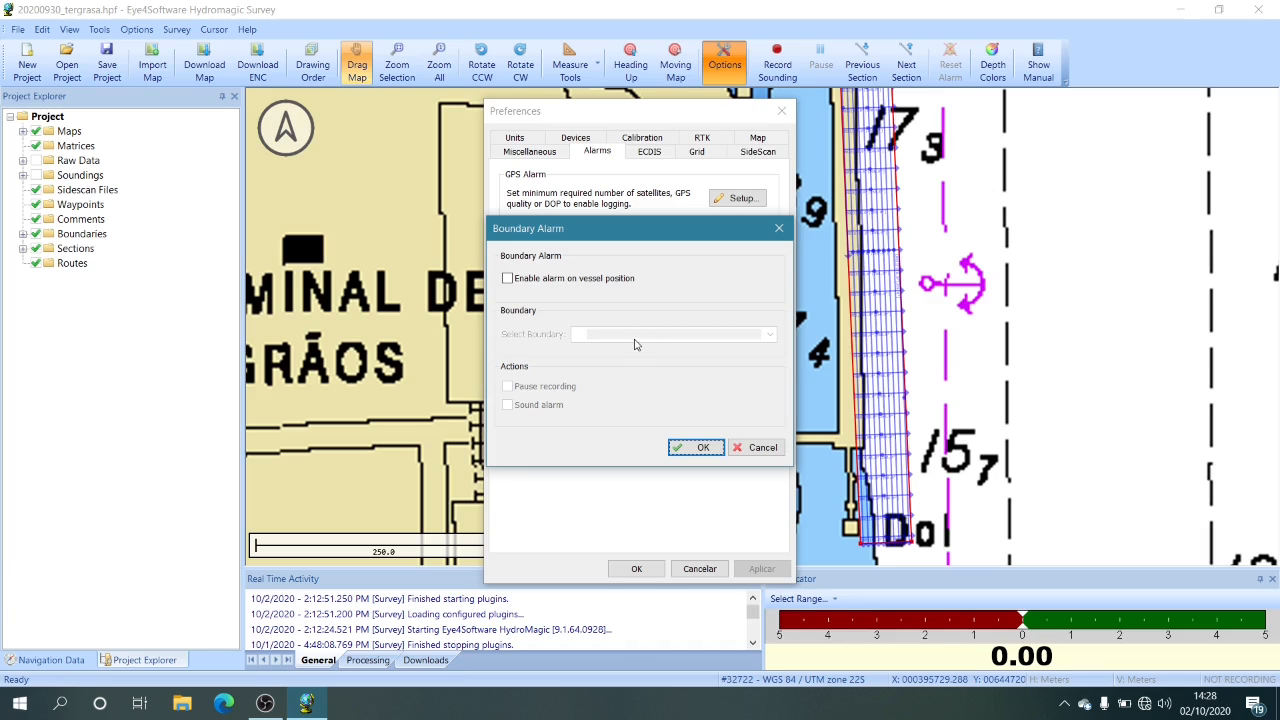
click(507, 278)
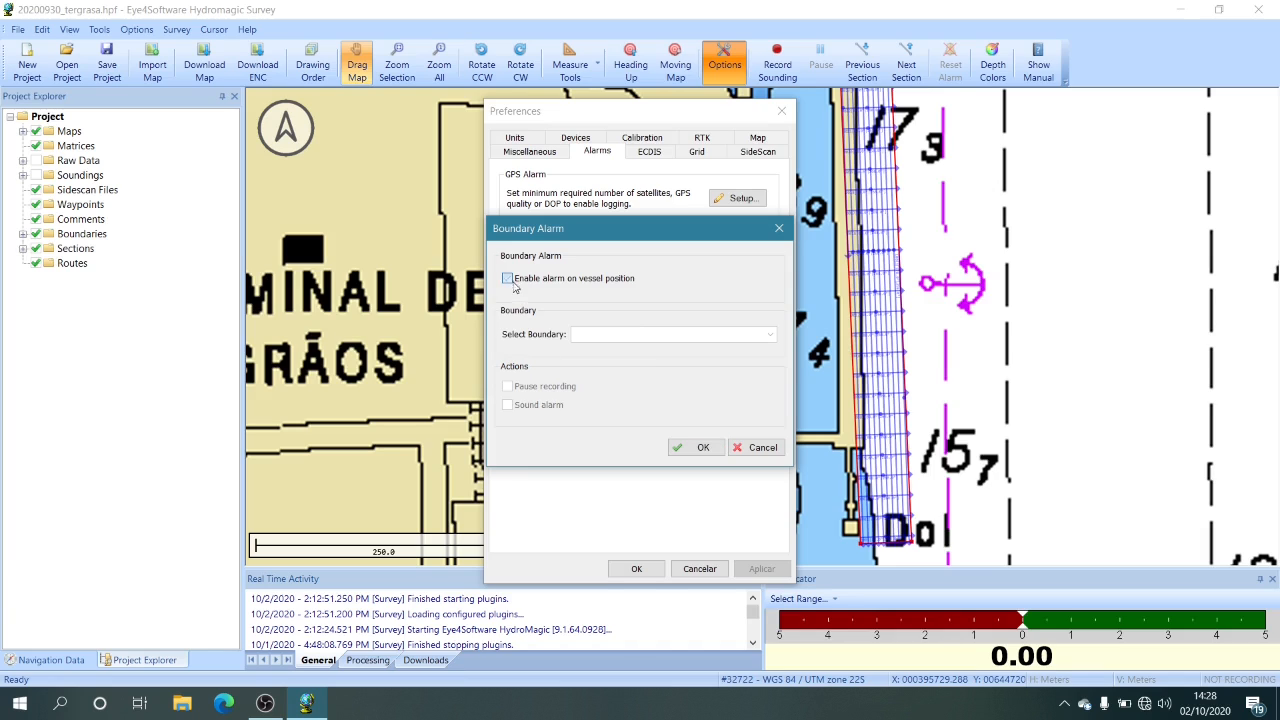
click(769, 334)
click(651, 349)
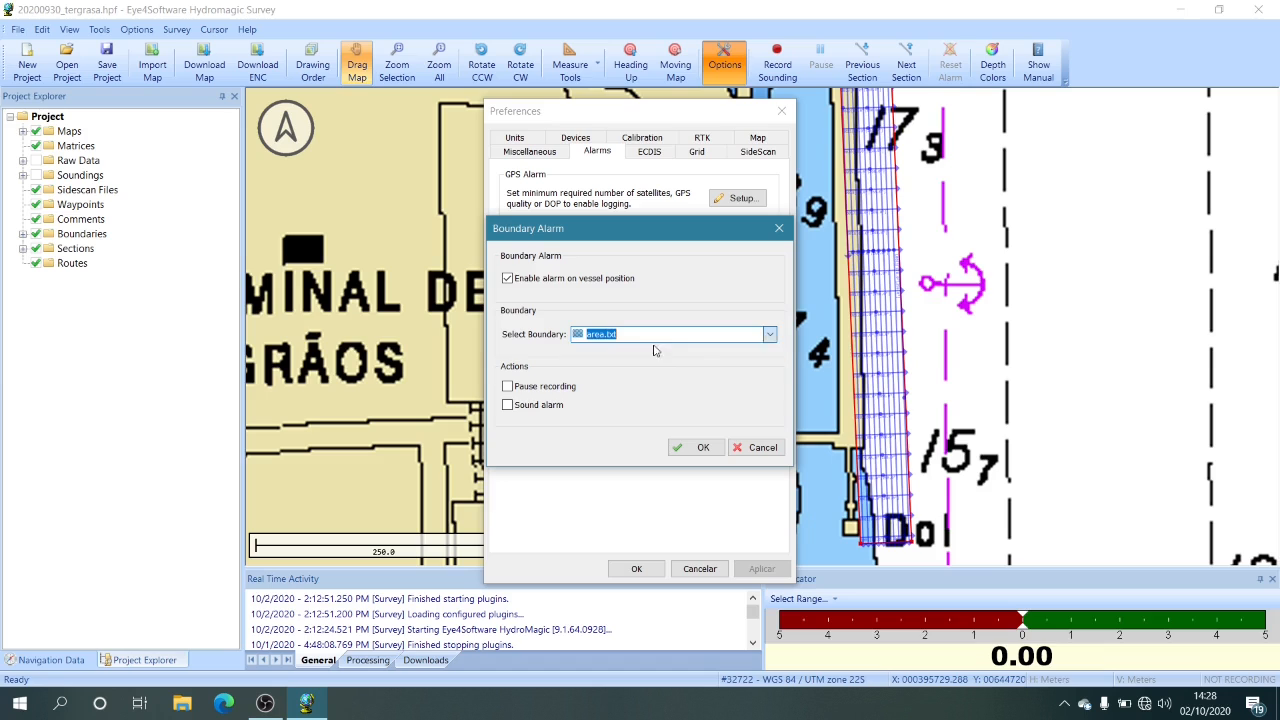
click(700, 448)
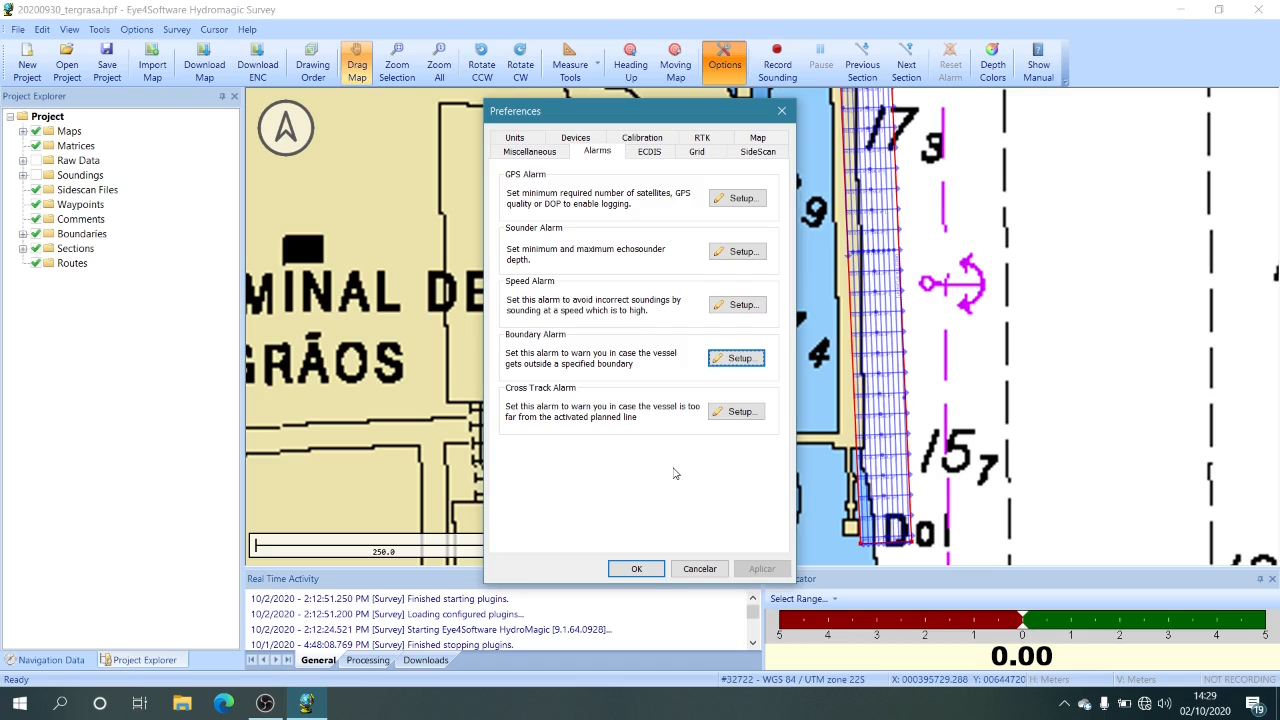
Review the miscellaneous preferences, including the system settings and echogram display settings, and close the preferences without saving changes.
click(541, 156)
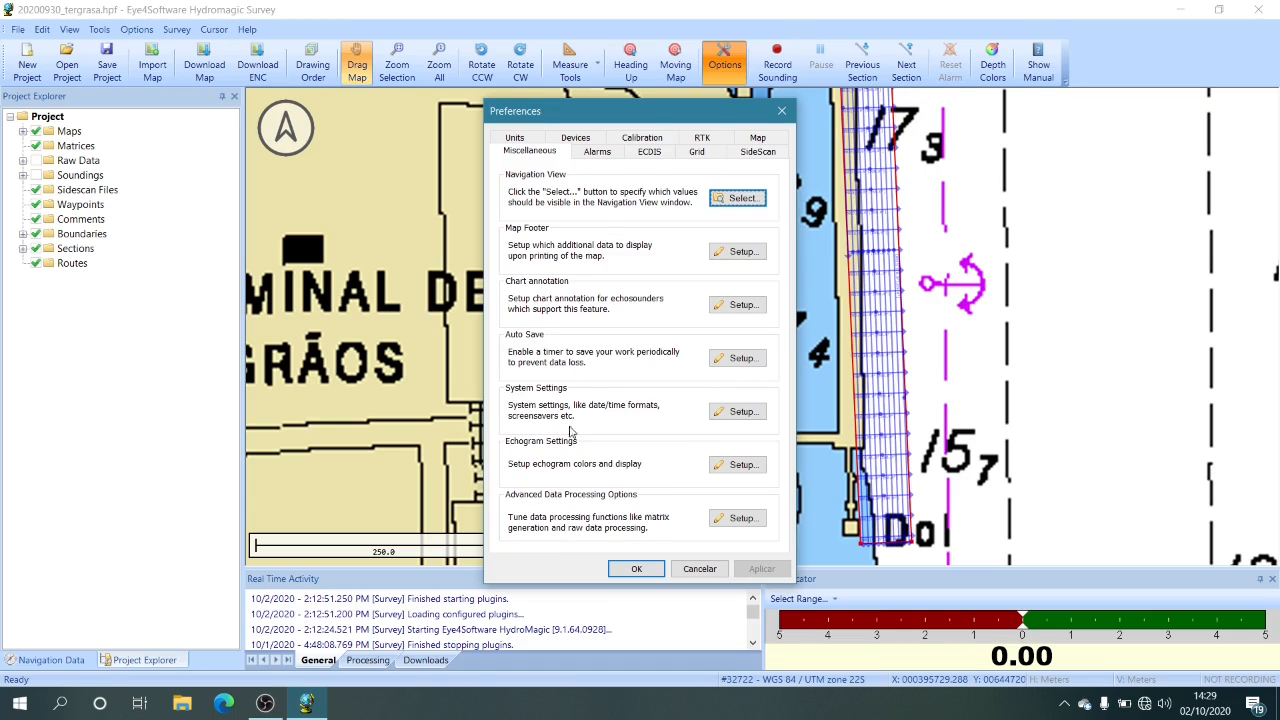
click(726, 420)
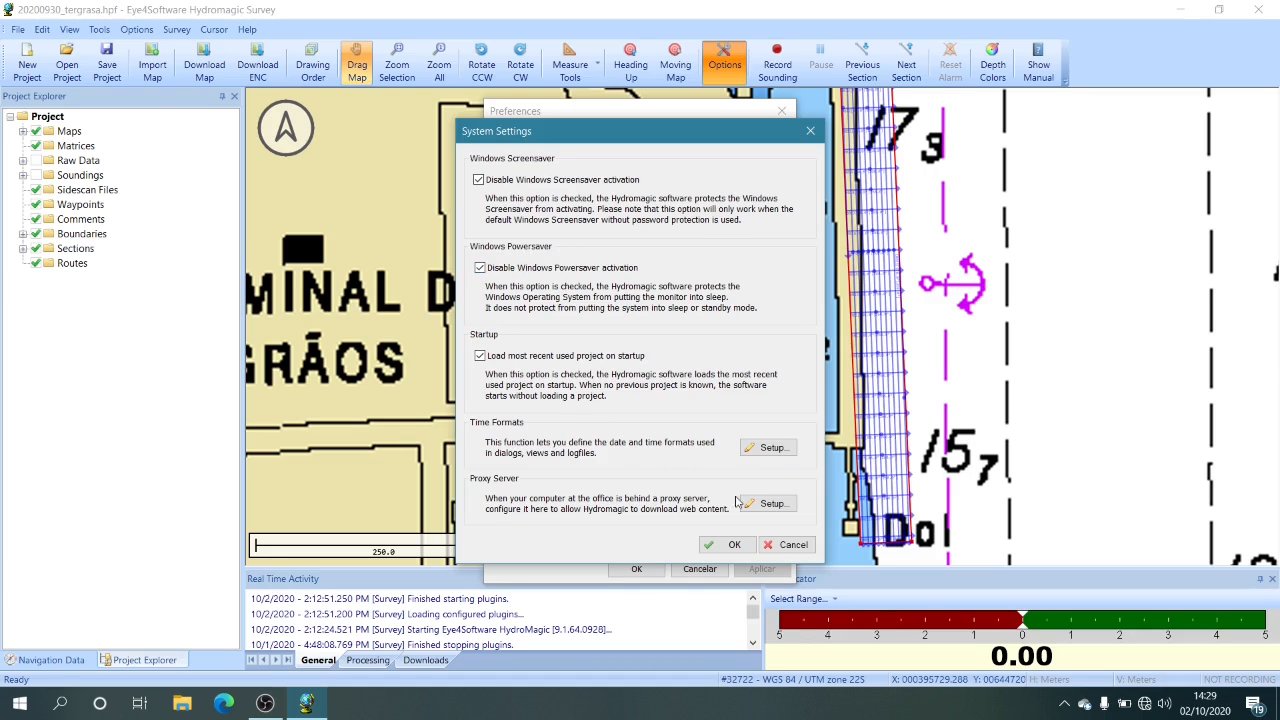
click(793, 545)
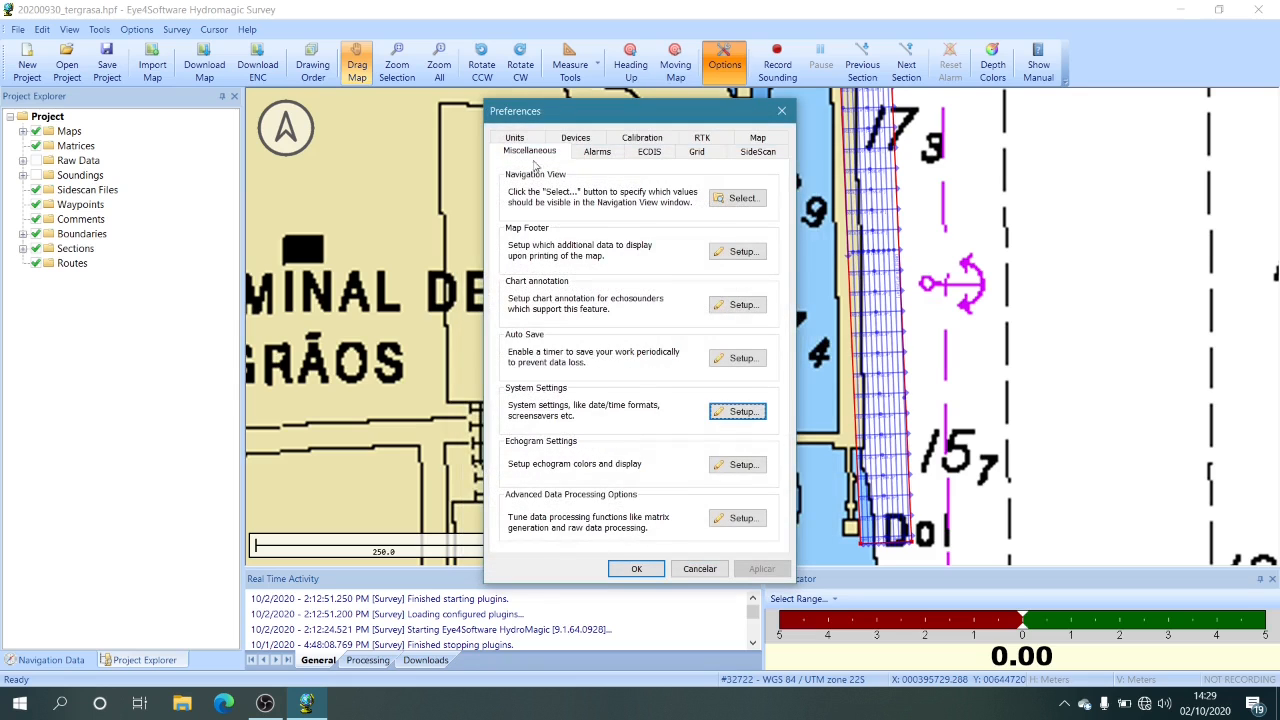
click(727, 470)
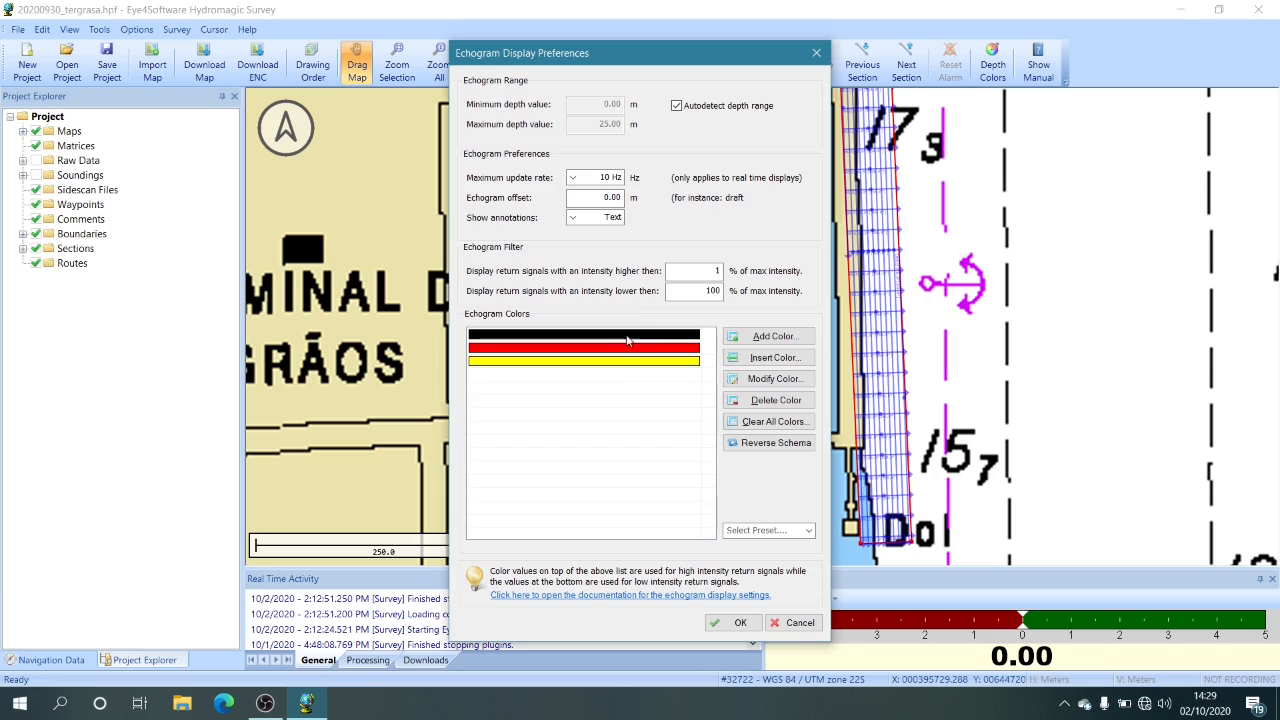
click(816, 53)
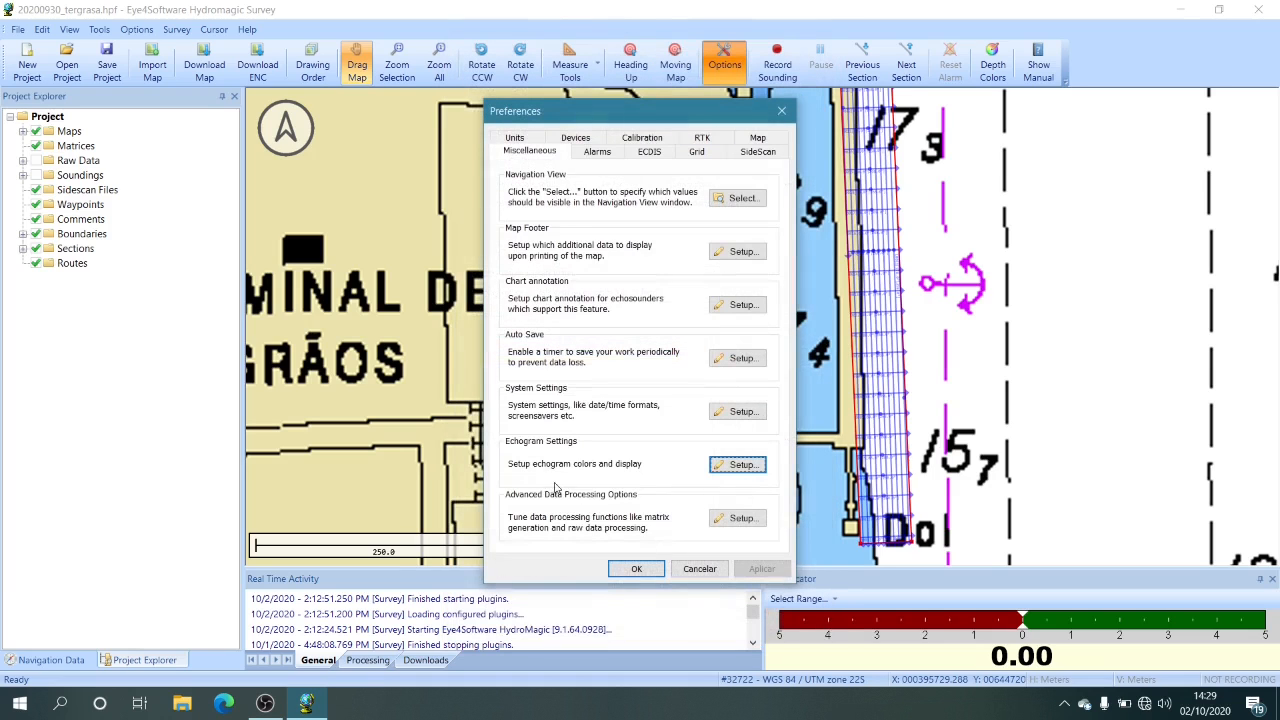
click(700, 569)
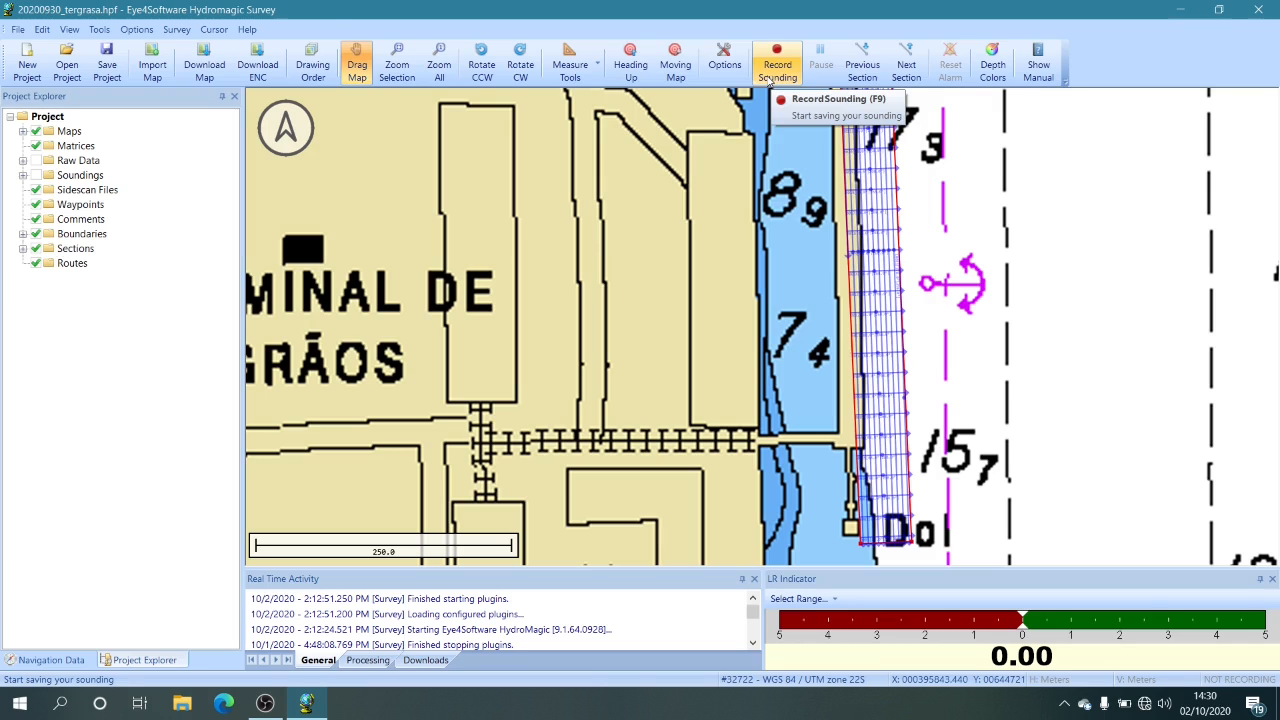
Examine the survey and help commands and the file commands for maps, projects, import, export and printing.
click(186, 30)
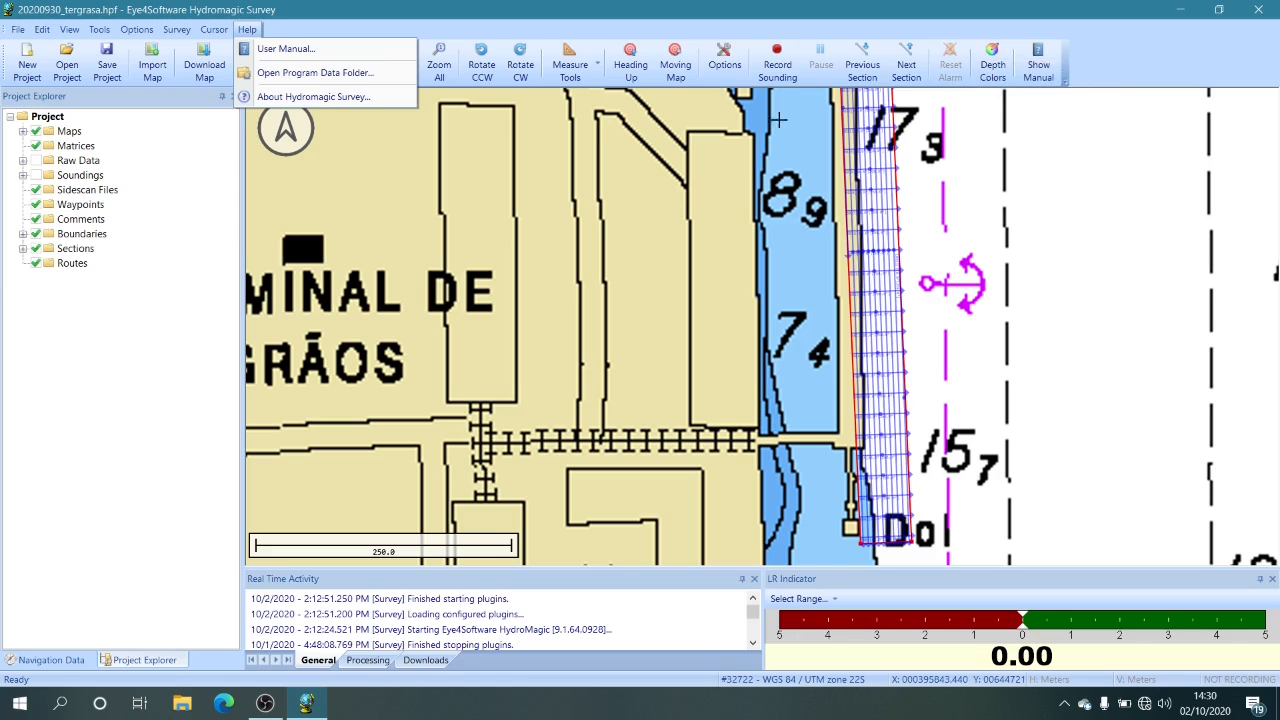
click(361, 19)
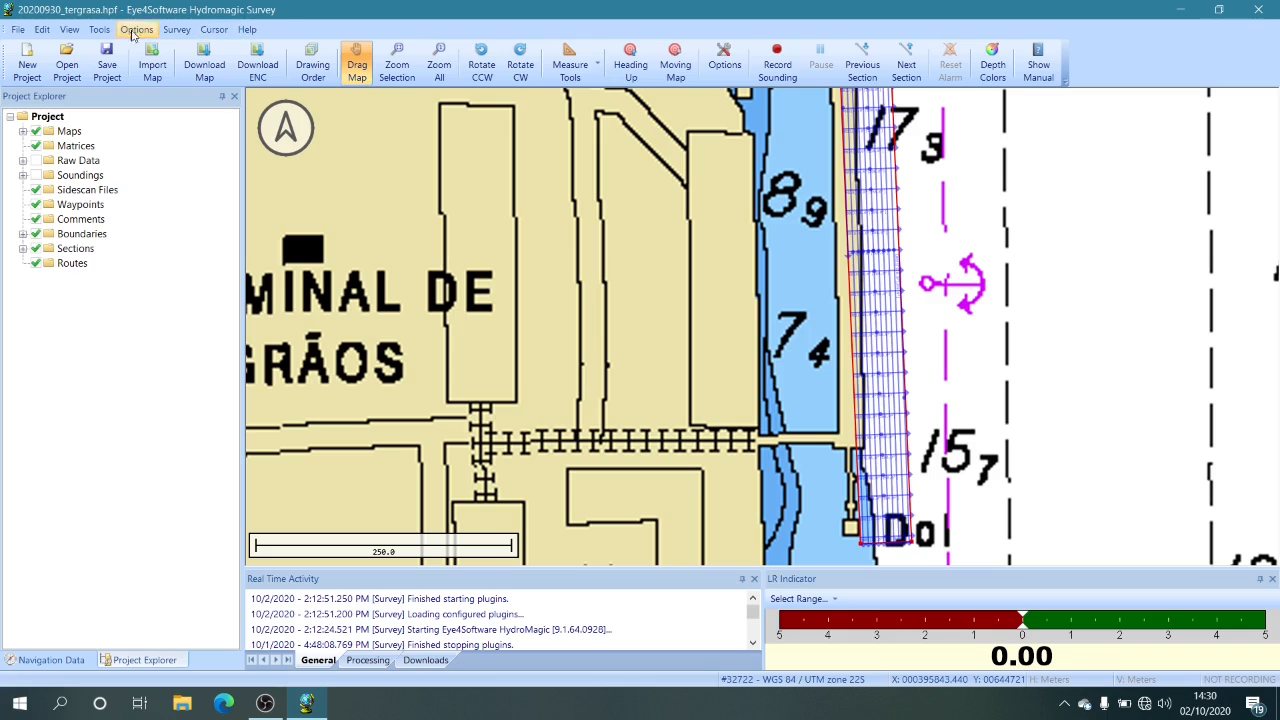
click(20, 32)
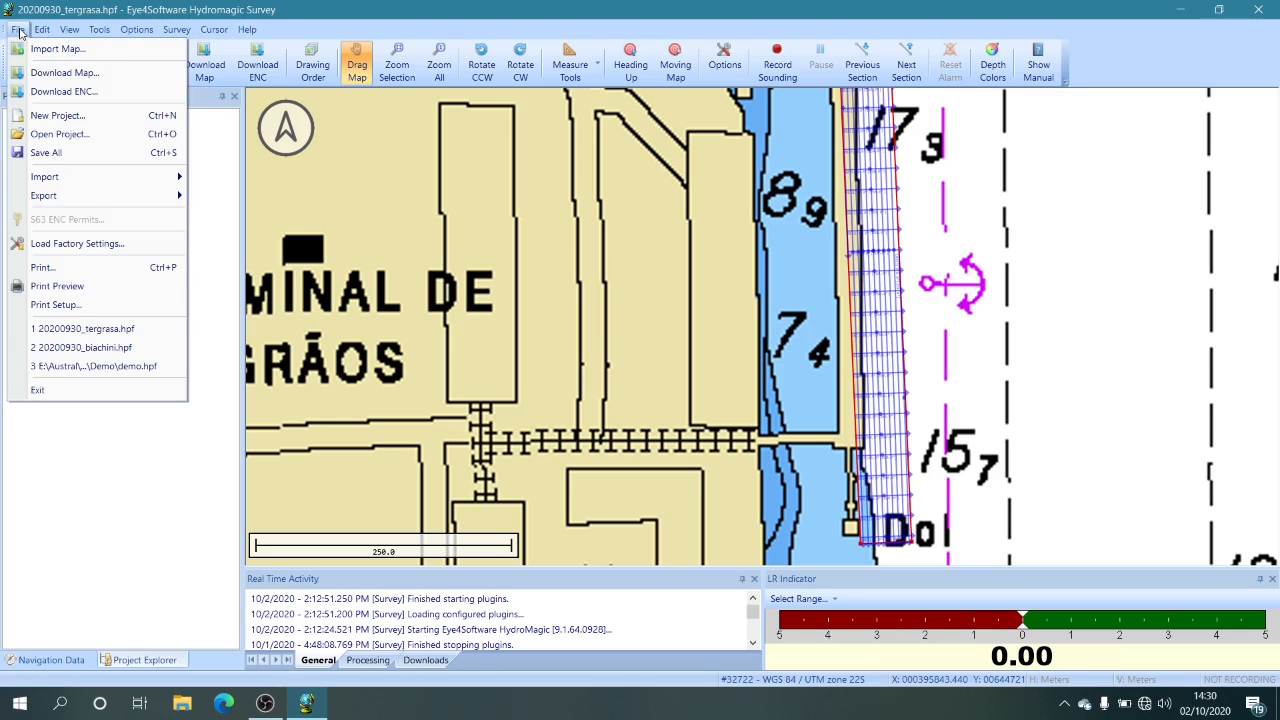
click(20, 32)
click(20, 32)
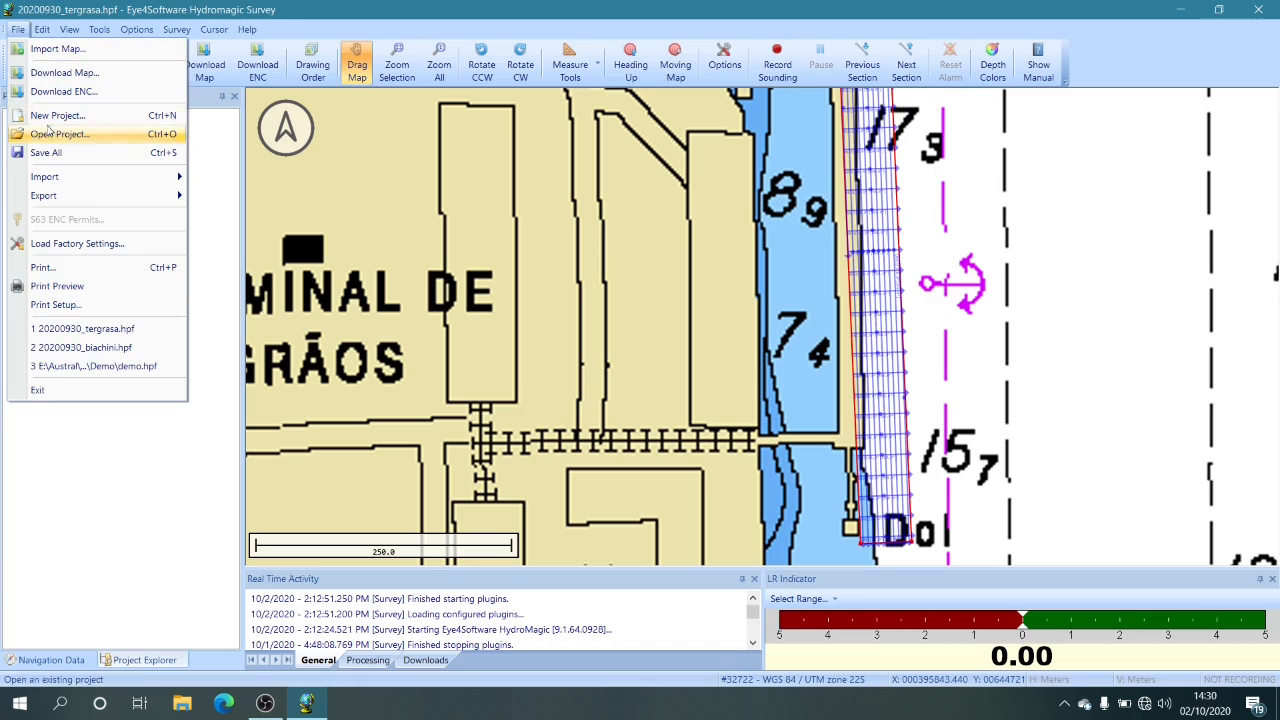
mouse_move(42, 180)
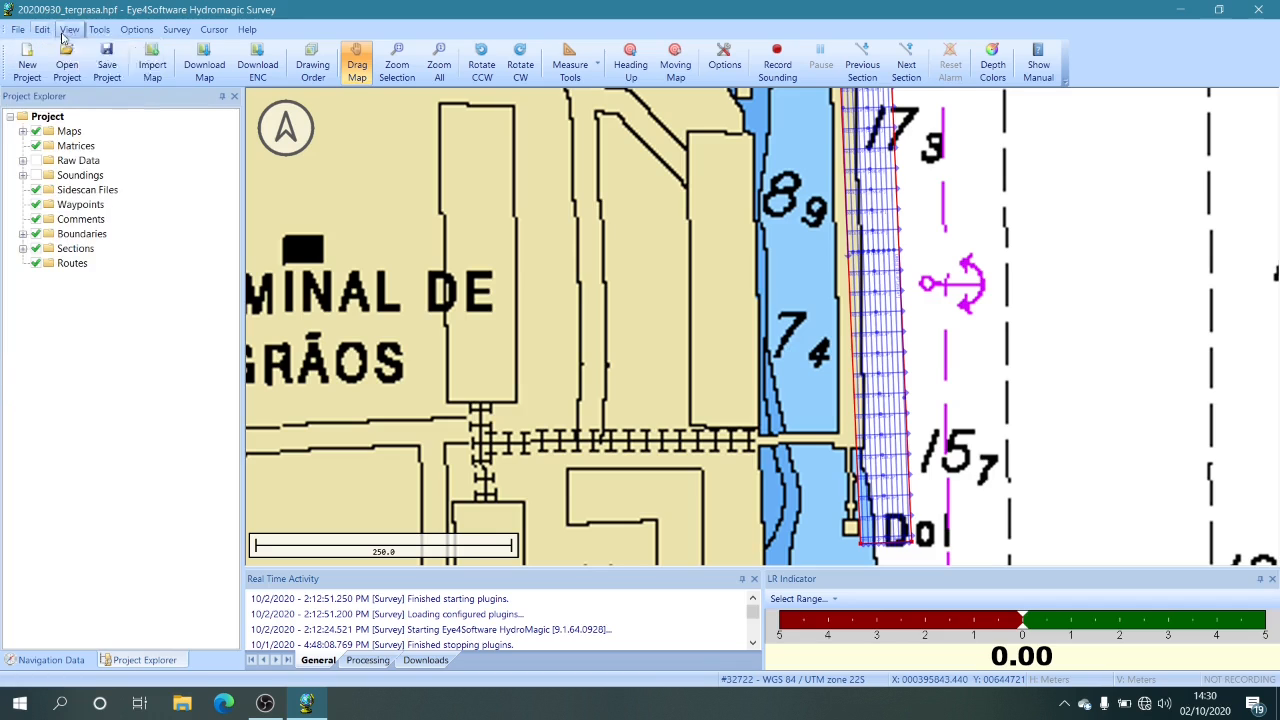
Examine the view commands and application look styles, then the options, survey and cursor commands, without choosing any.
mouse_move(42, 30)
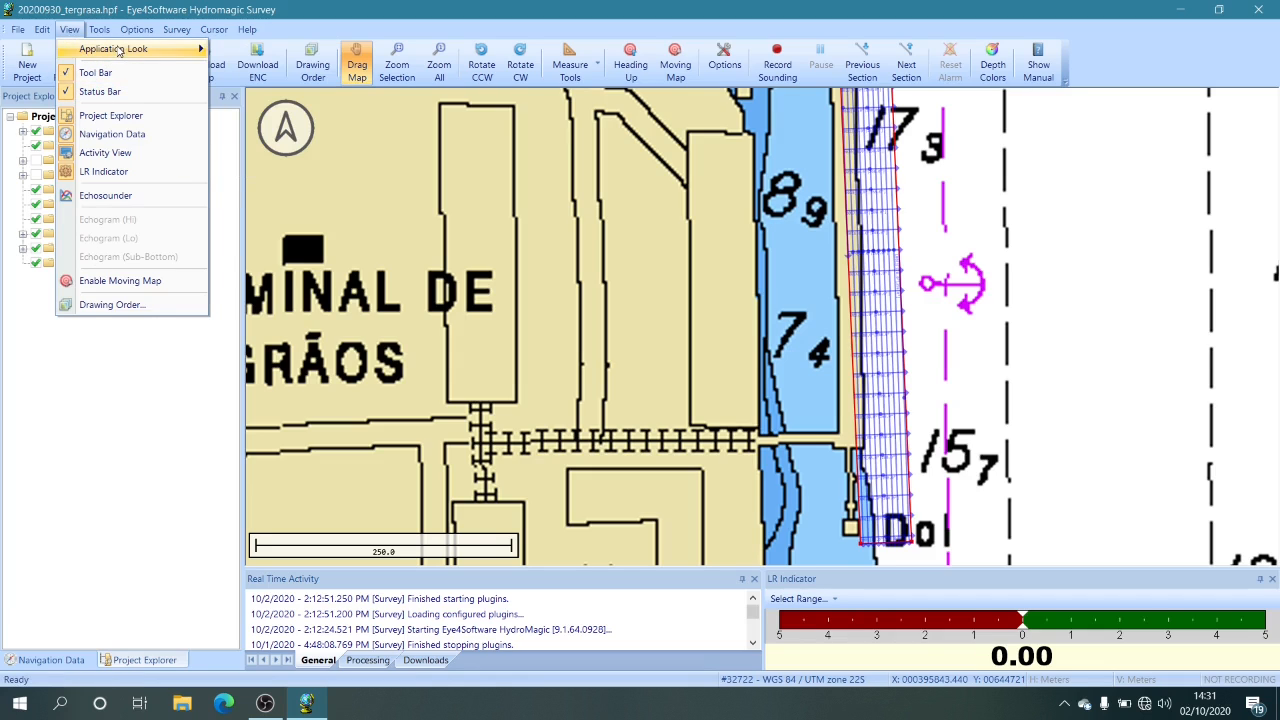
mouse_move(118, 52)
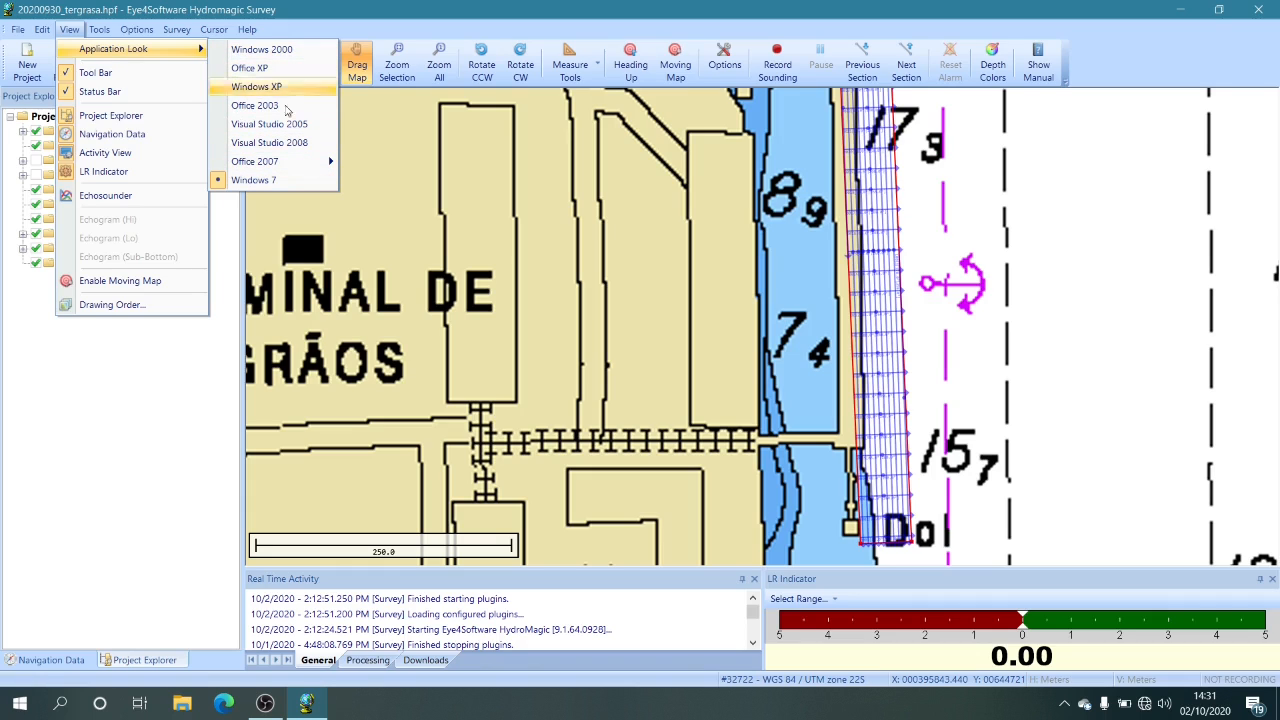
click(222, 436)
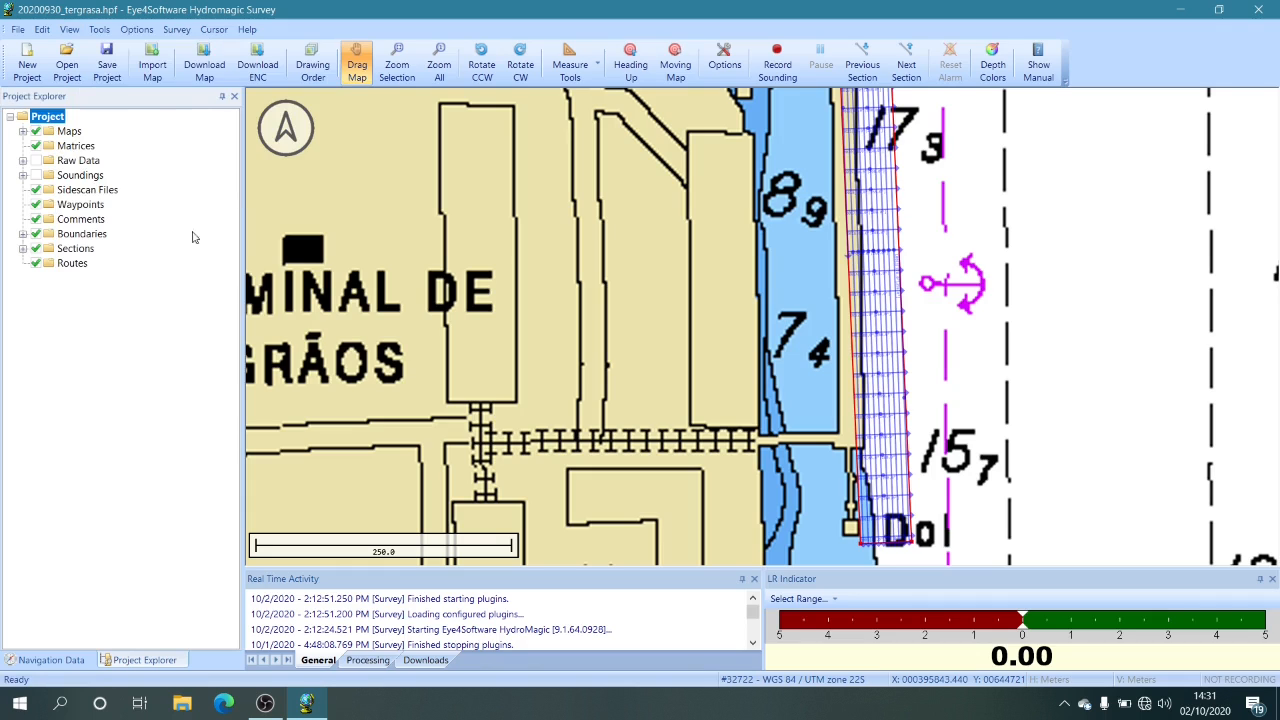
click(138, 30)
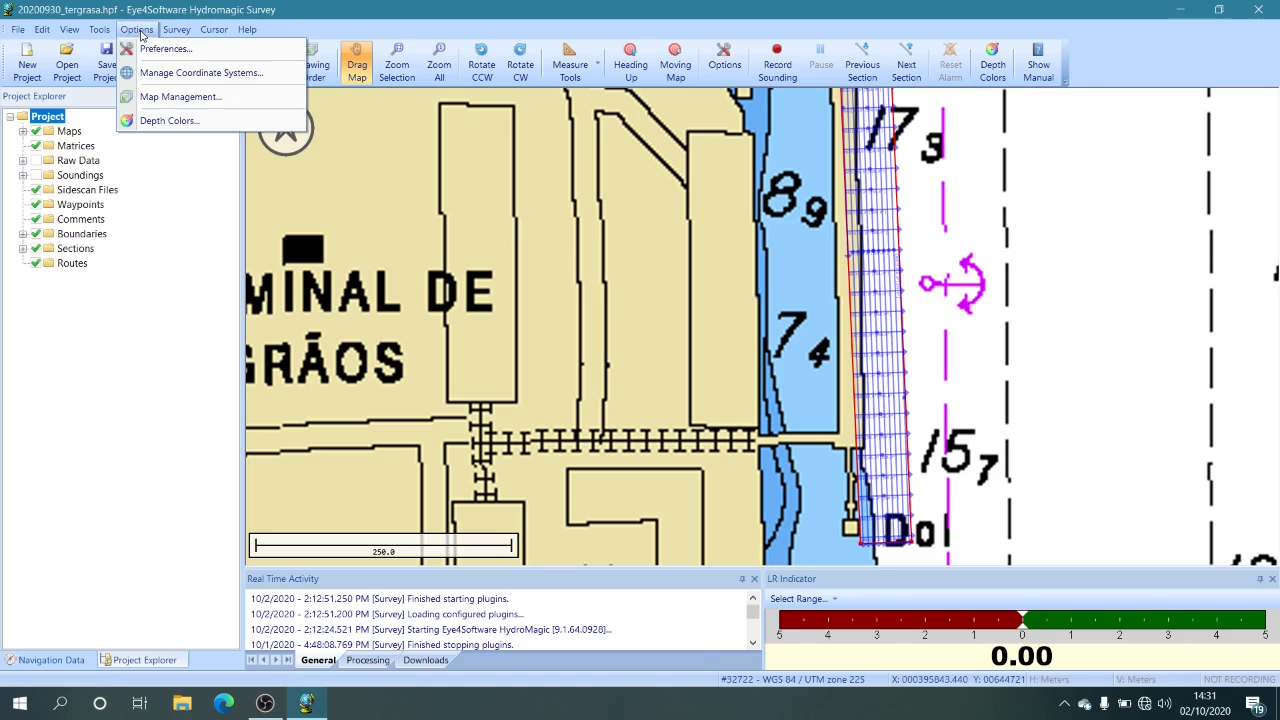
mouse_move(175, 30)
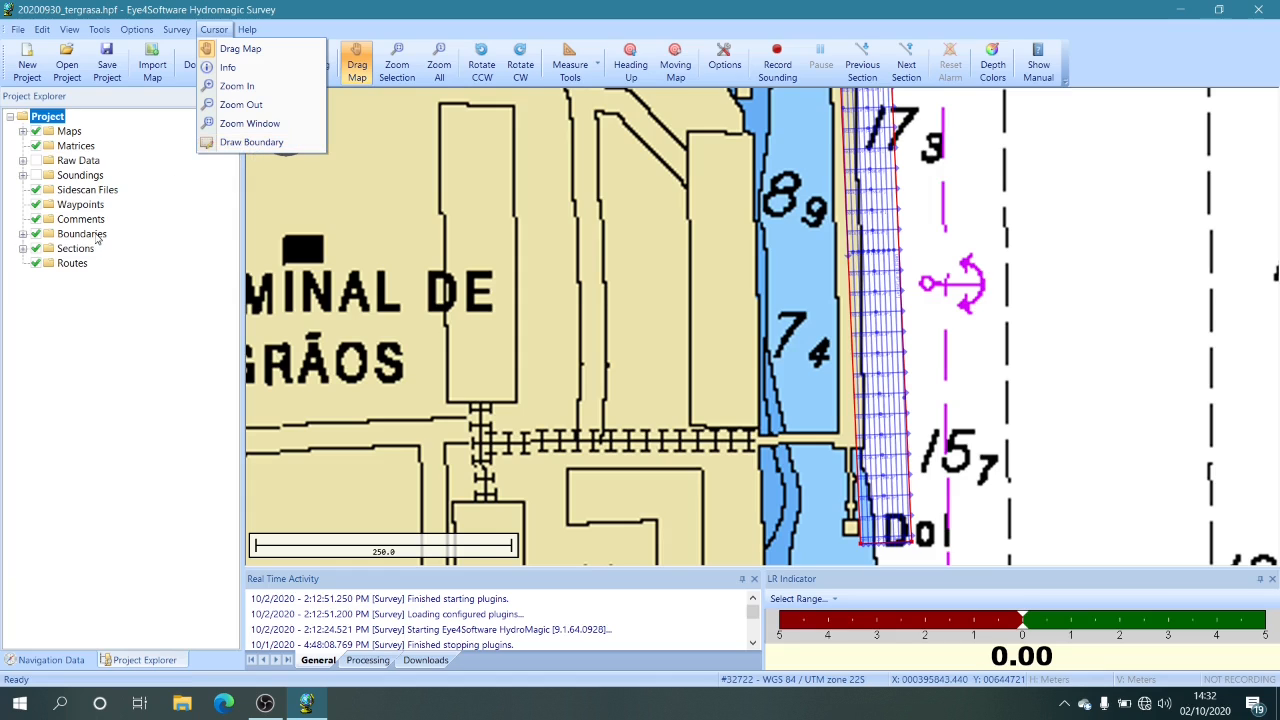
key(Left)
key(Escape)
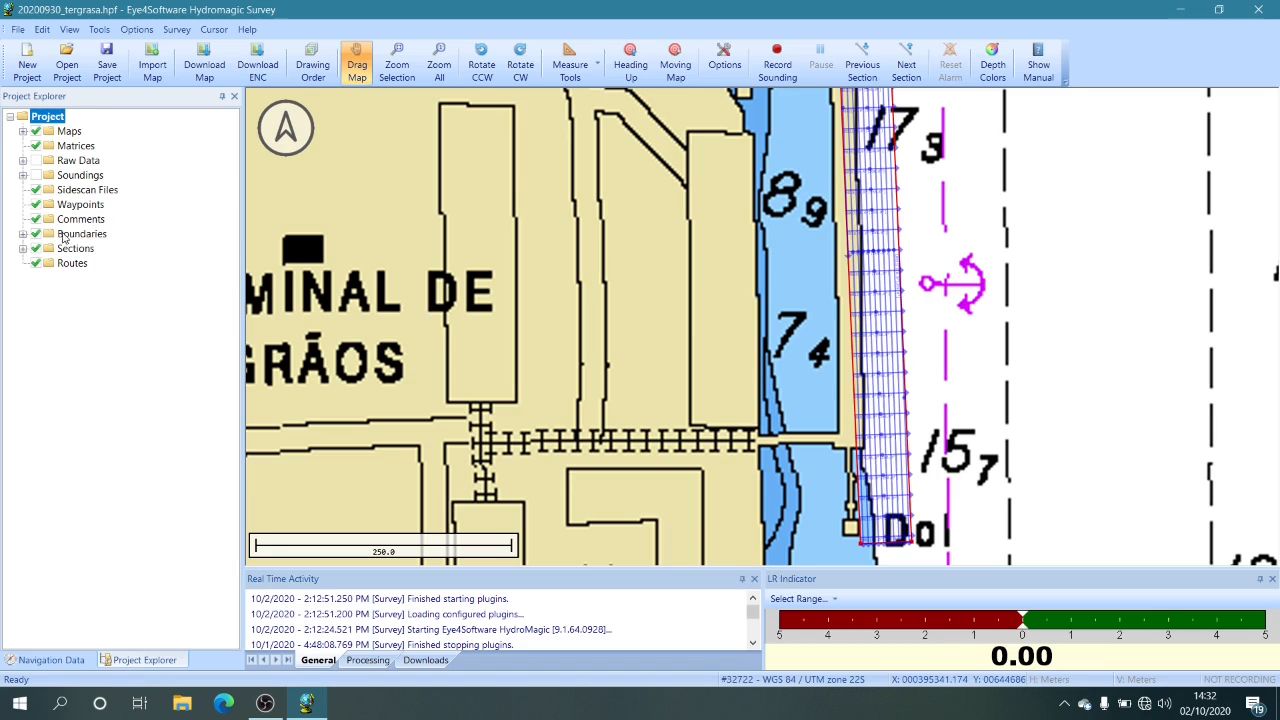
Show the navigation data readings and select the "Loading configured plugins" entry in the real-time activity log.
click(52, 660)
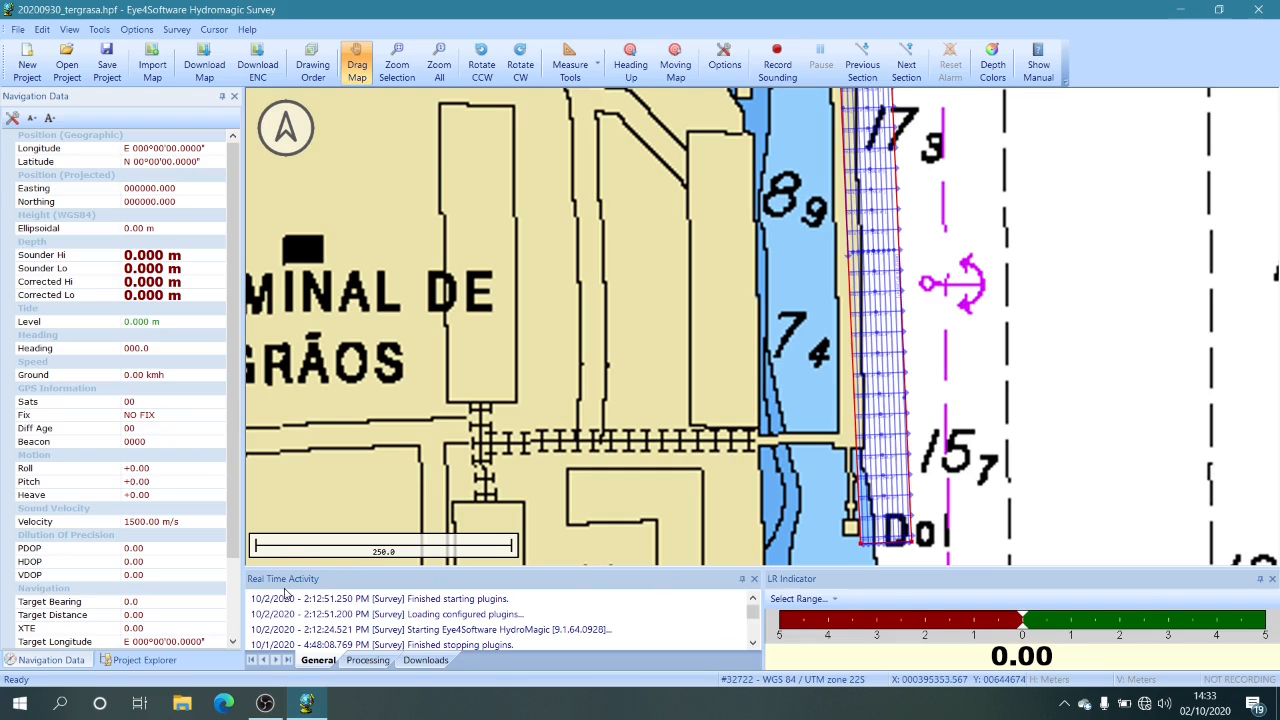
click(425, 600)
click(445, 615)
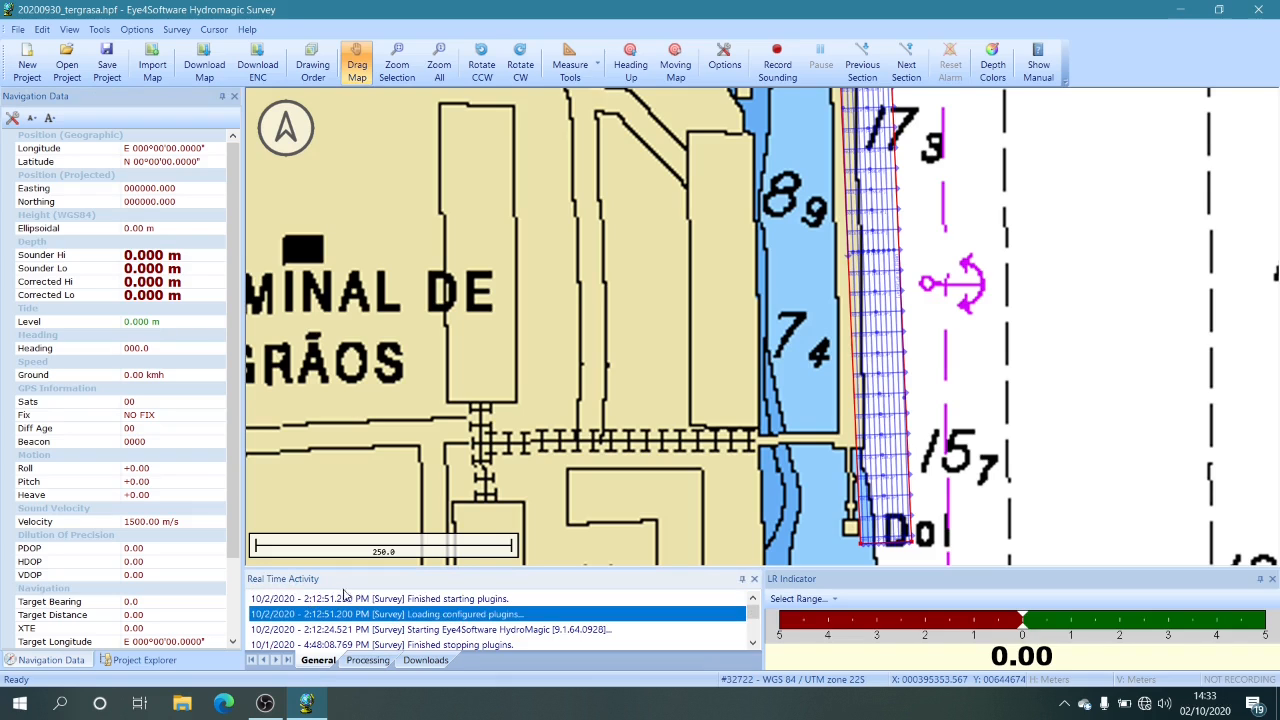